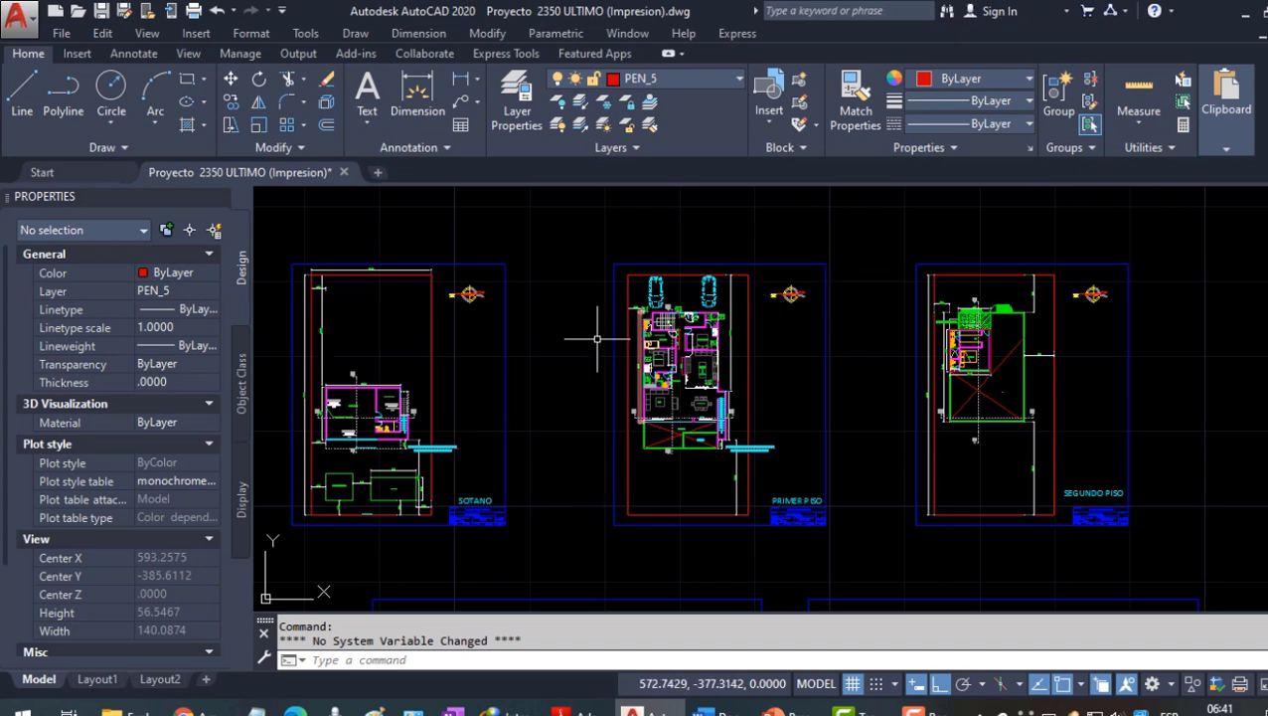
# - Look over the floor plan sheets and examine the rooms of the PRIMER PISO plan up close
pyautogui.scroll(2, 749, 326)
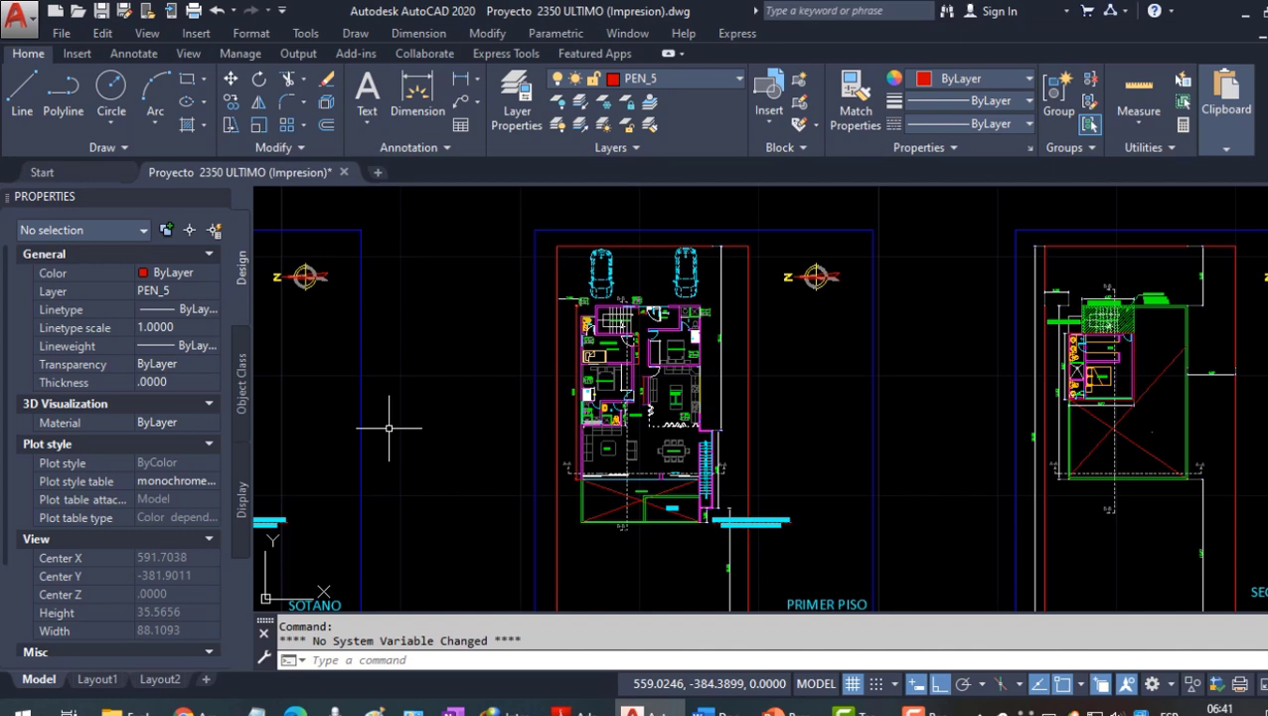
pyautogui.scroll(-1, 1018, 463)
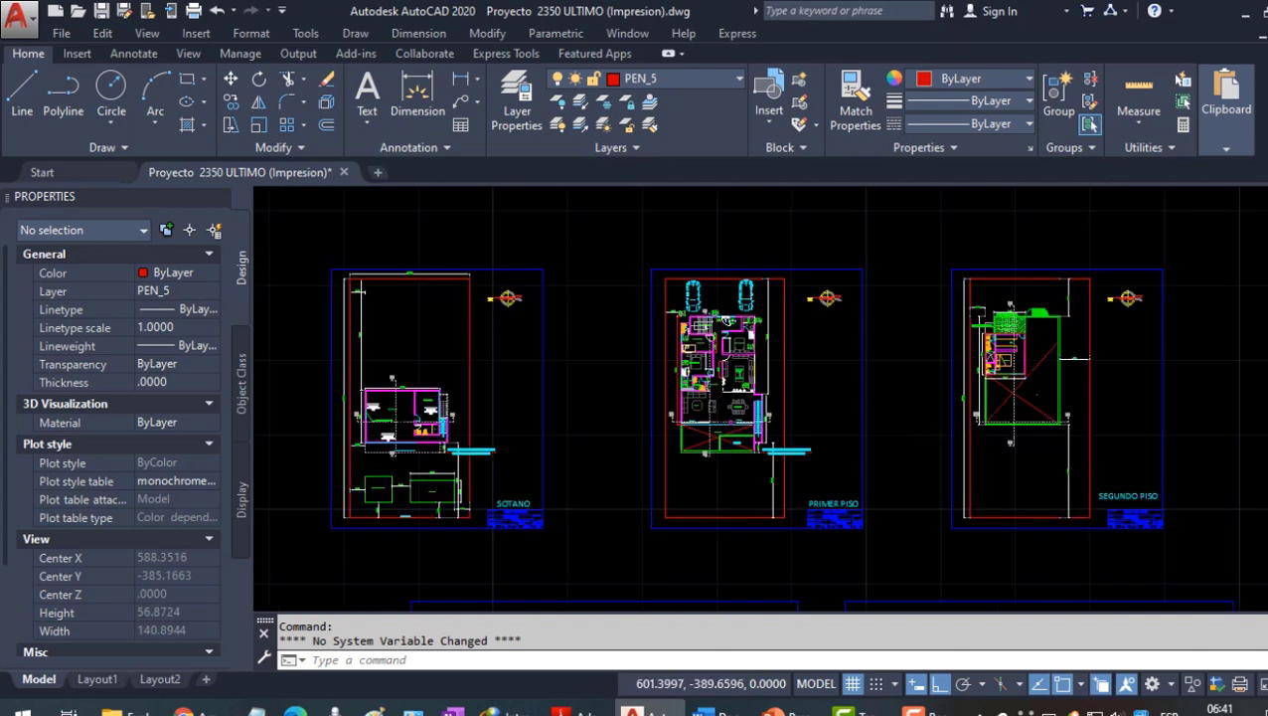
pyautogui.scroll(3, 852, 433)
pyautogui.scroll(1, 549, 308)
pyautogui.scroll(2, 548, 309)
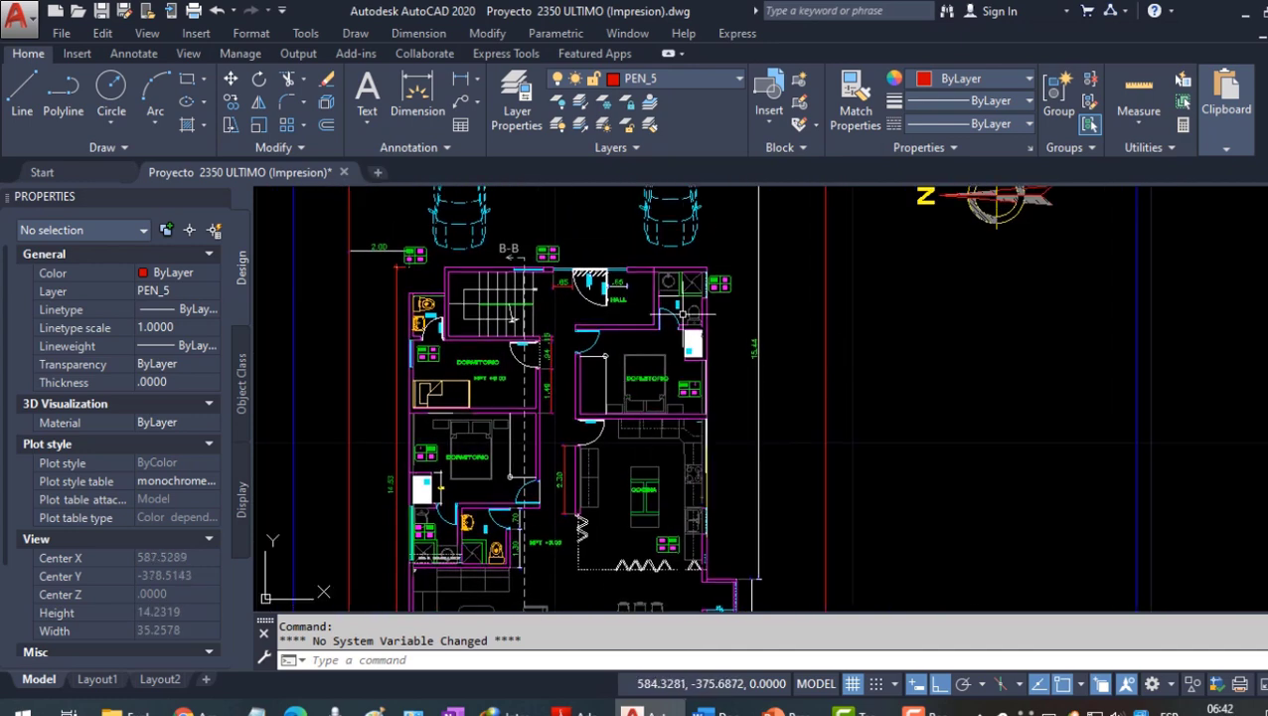
pyautogui.scroll(3, 467, 366)
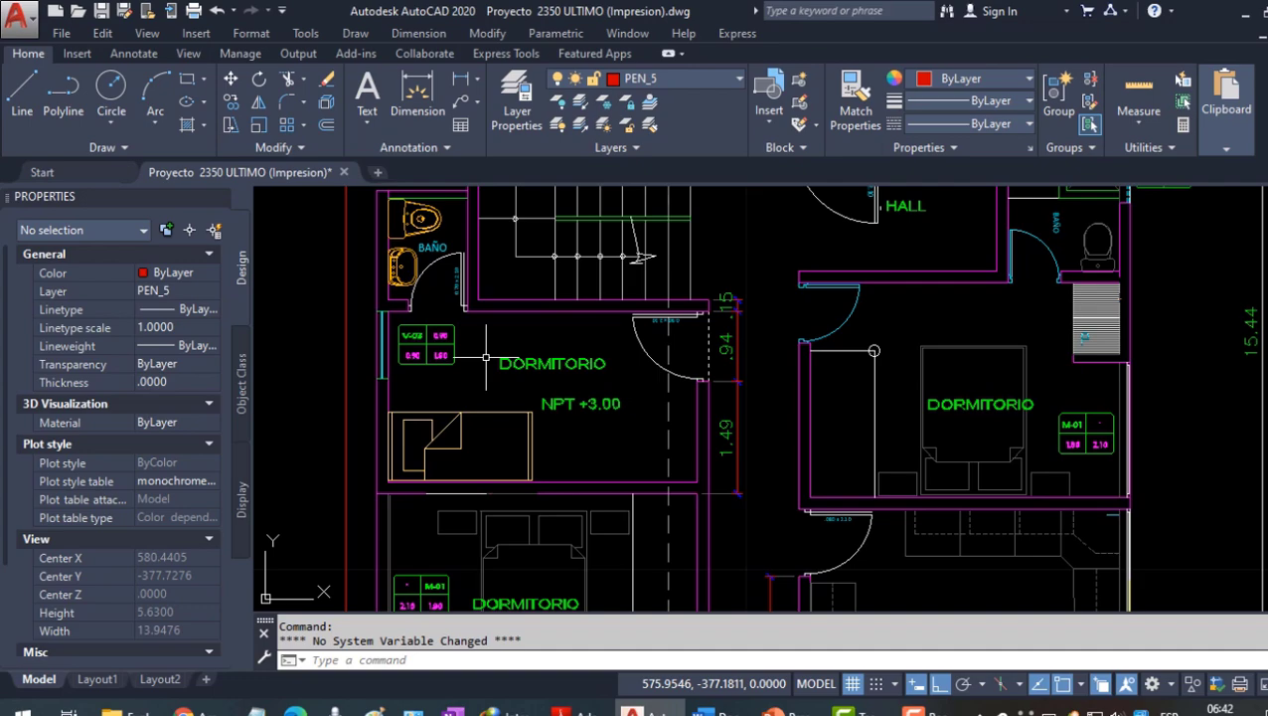
pyautogui.scroll(-5, 616, 467)
pyautogui.scroll(6, 537, 368)
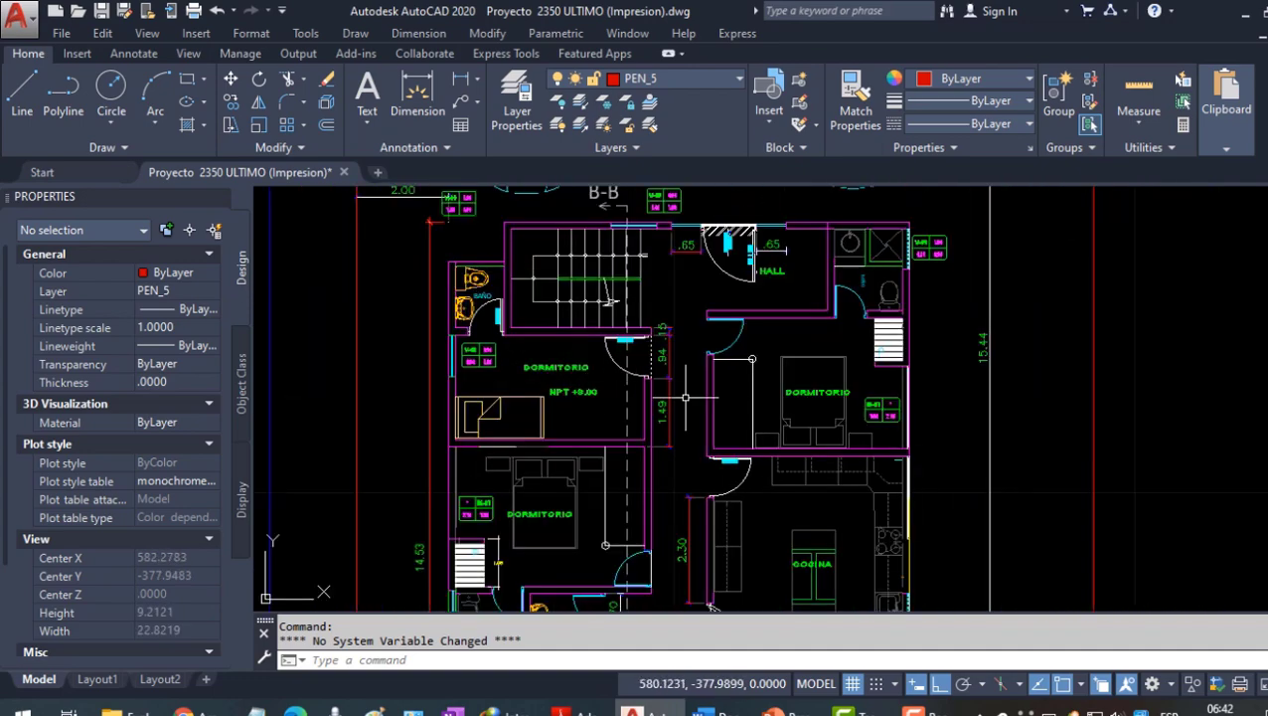
pyautogui.scroll(-6, 573, 391)
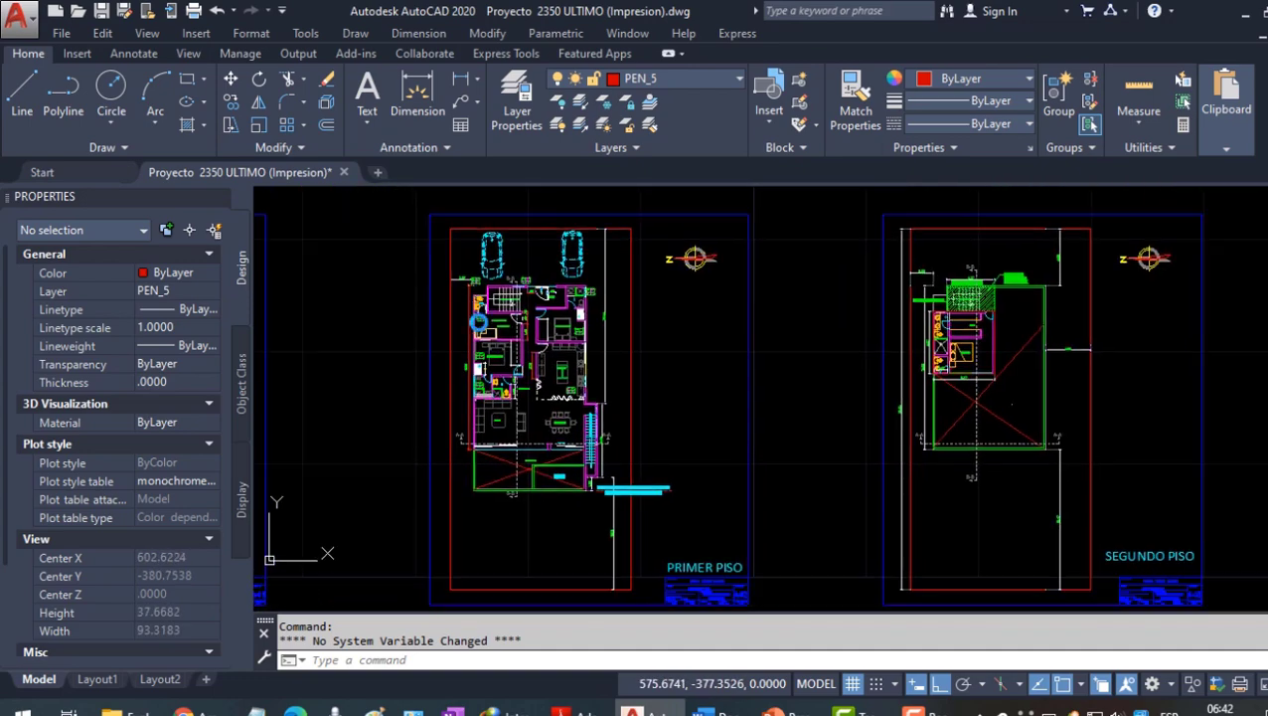
# - Check the file types available for exporting the drawing to other formats, and cancel the export
pyautogui.click(20, 15)
pyautogui.click(107, 341)
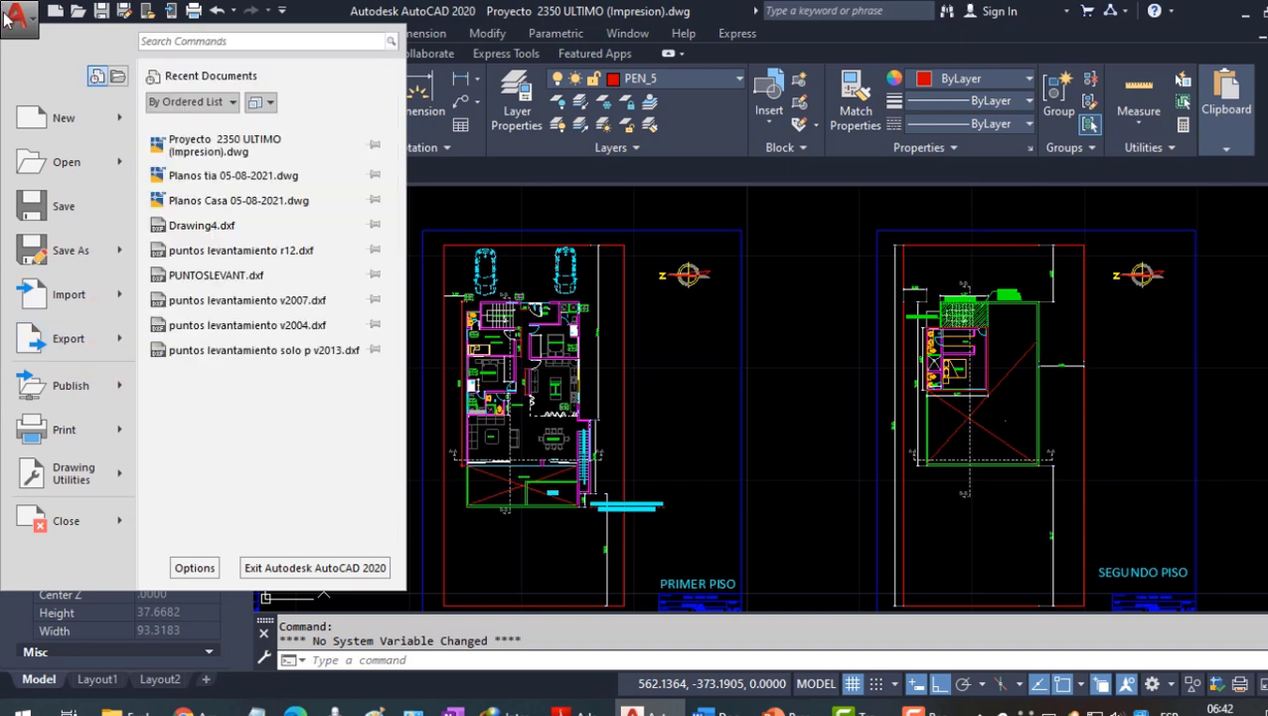
pyautogui.moveTo(105, 338)
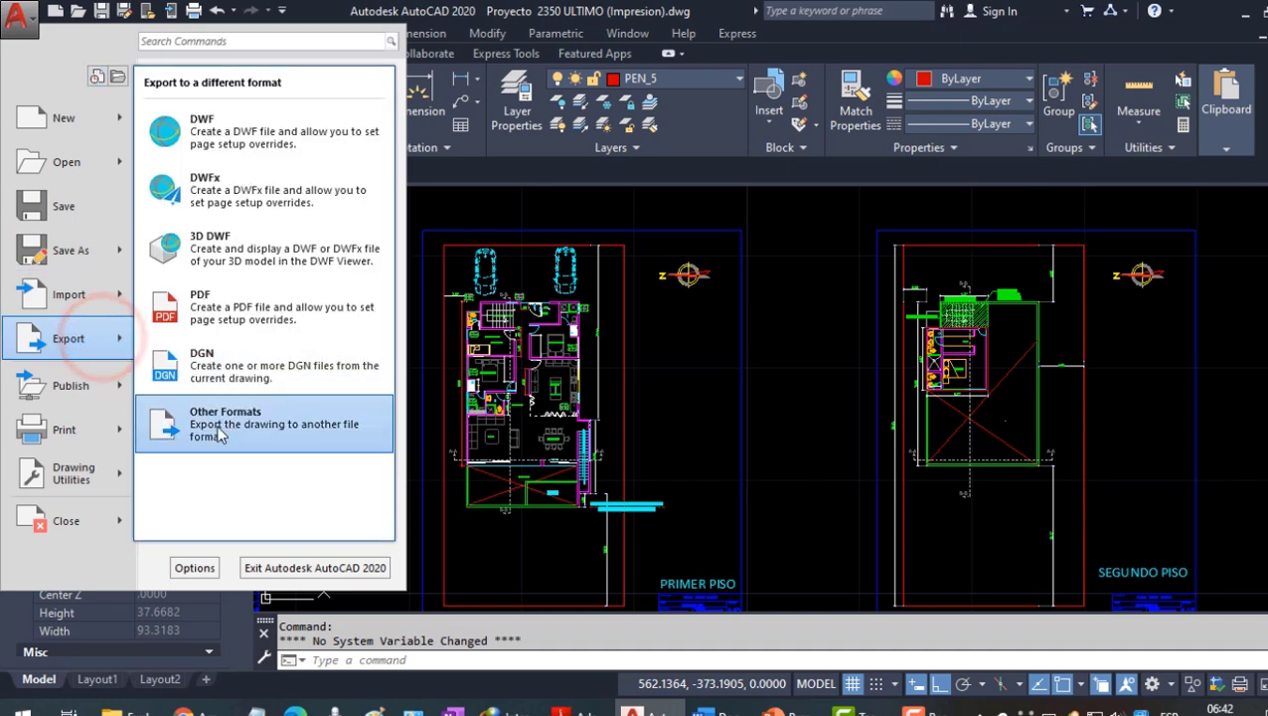
pyautogui.click(206, 429)
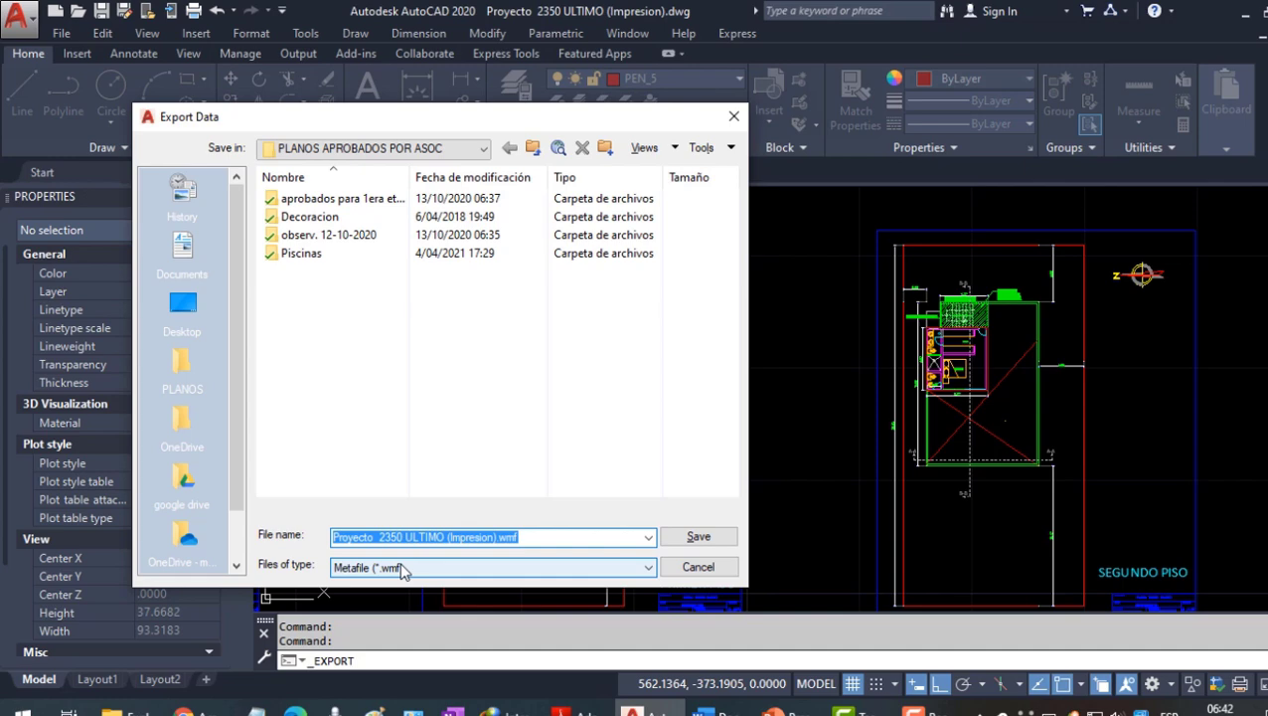
pyautogui.click(403, 568)
pyautogui.click(403, 574)
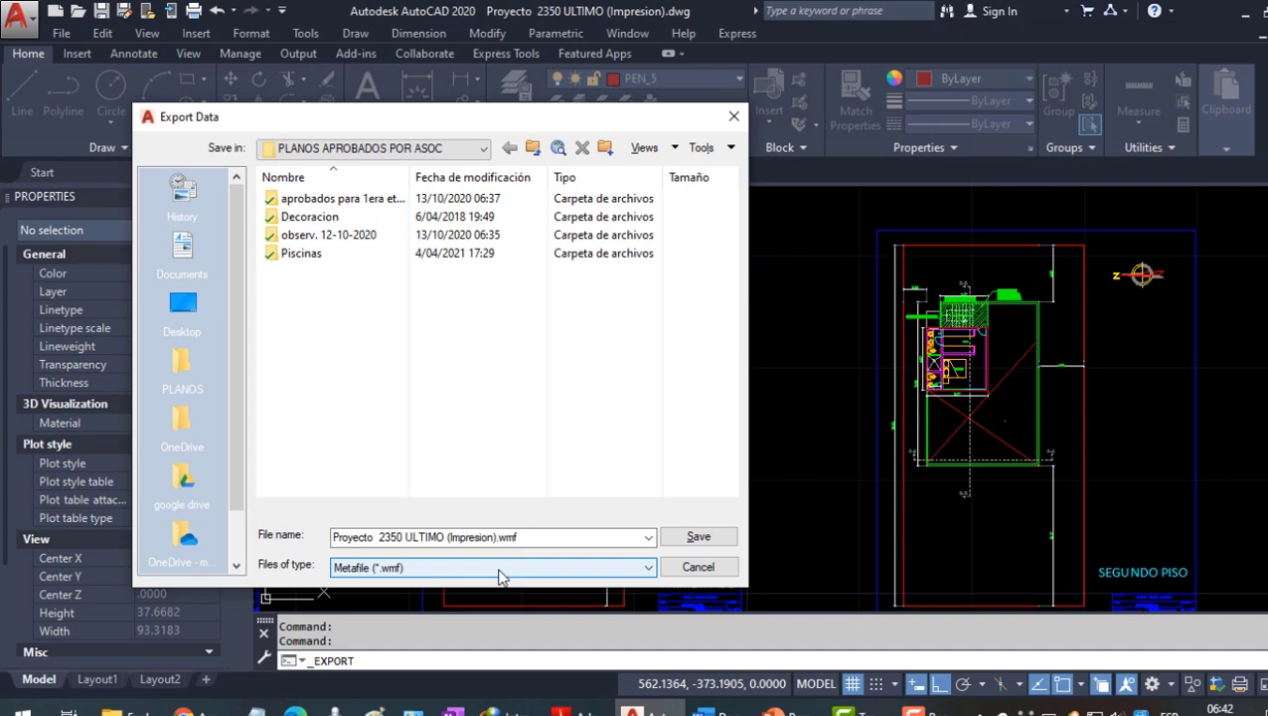
pyautogui.click(692, 566)
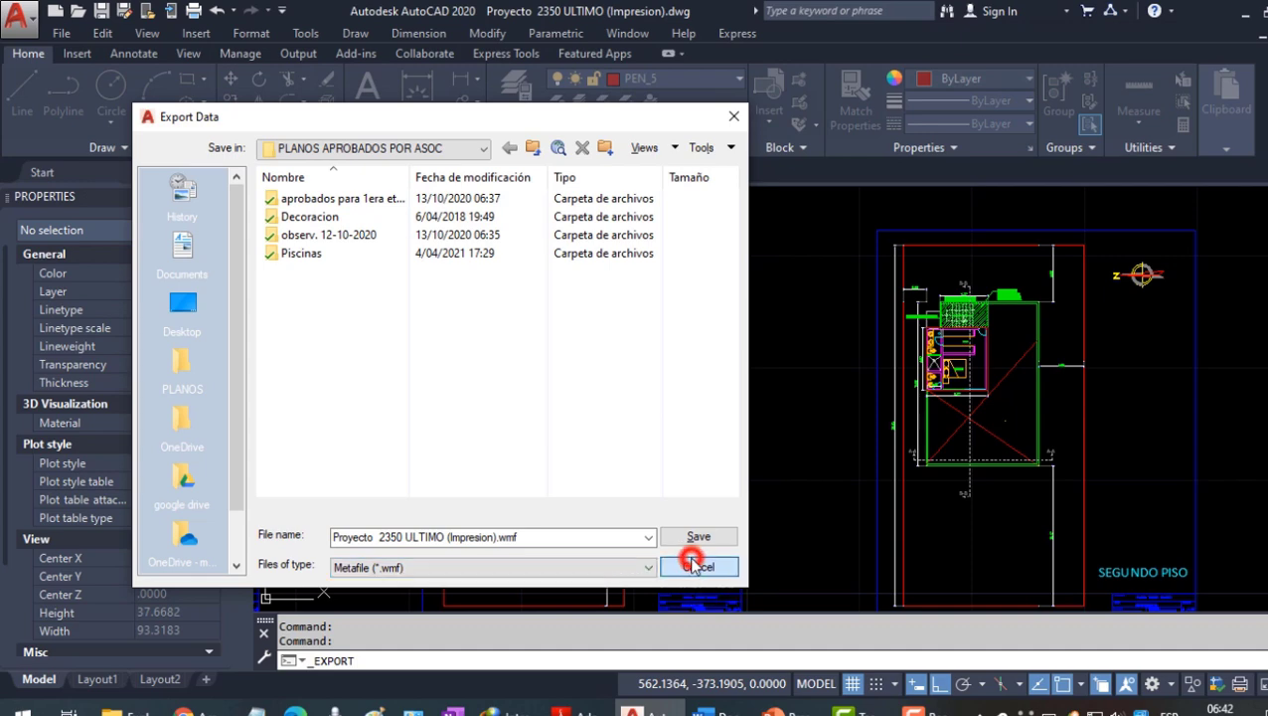
# - Look through the available plotters in the plot settings, including the PDF, JPG and PNG options, and close them without plotting
pyautogui.click(194, 10)
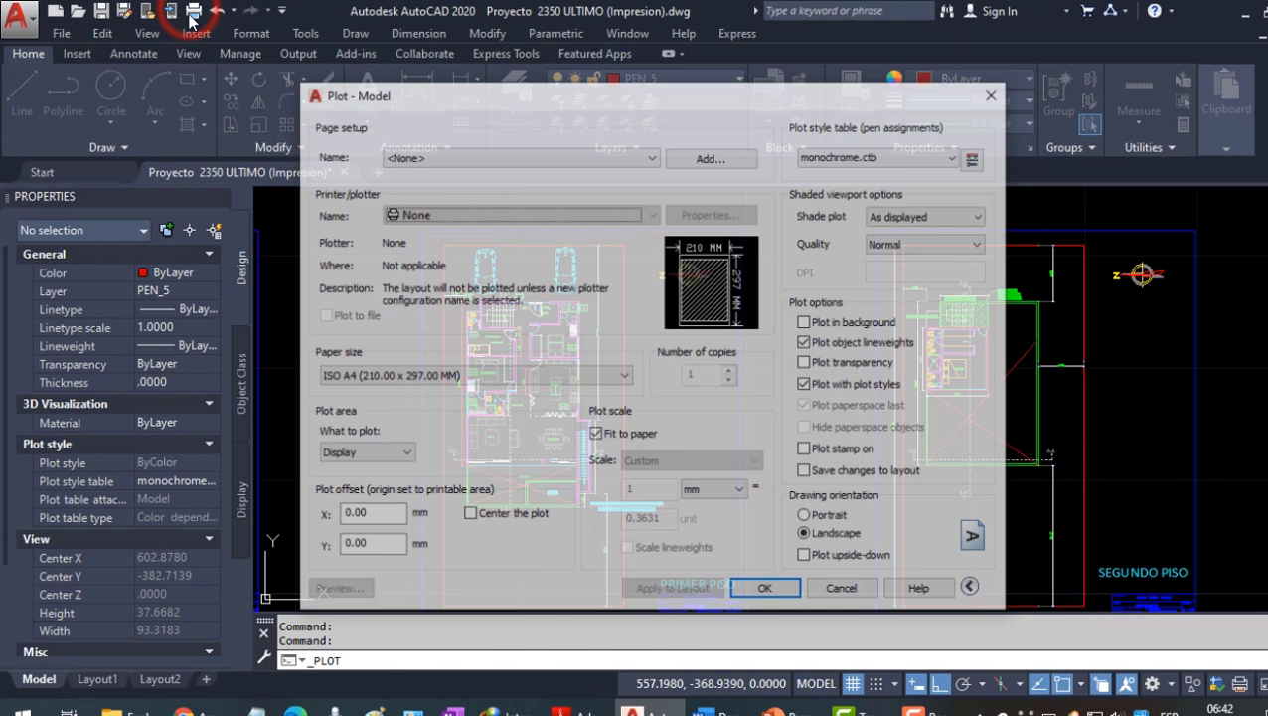
pyautogui.click(515, 220)
pyautogui.scroll(-2, 553, 394)
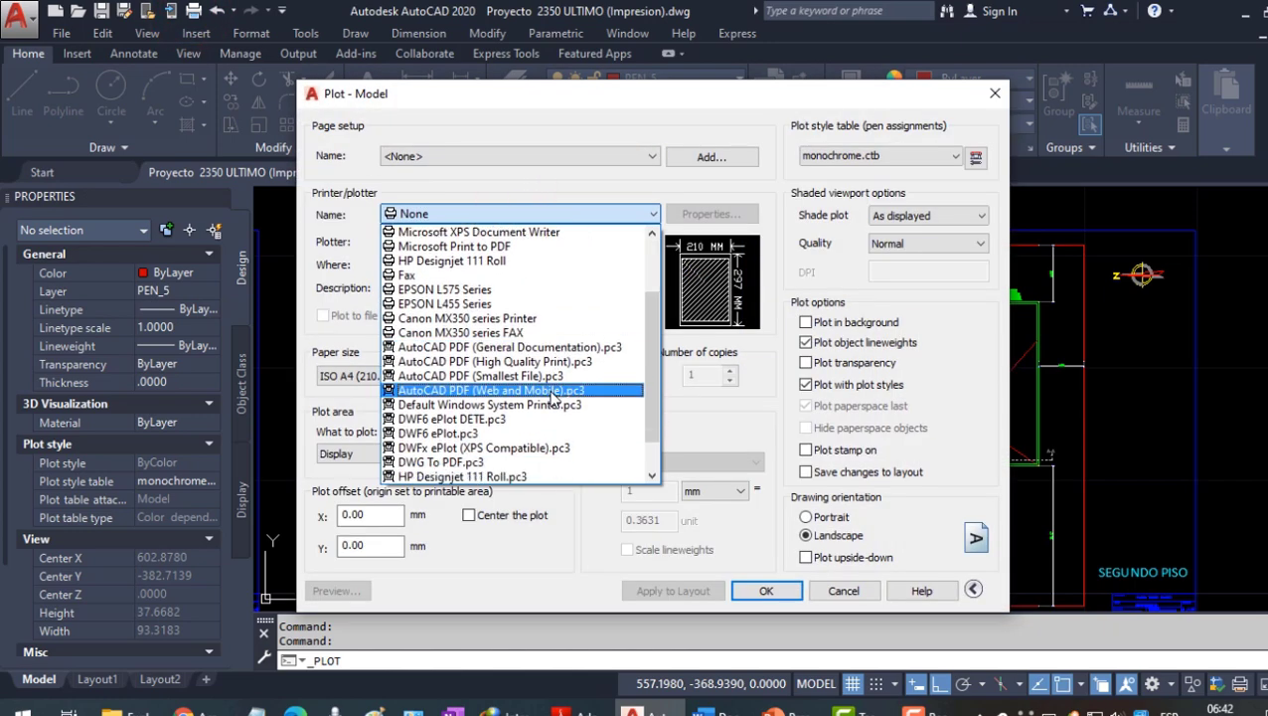
pyautogui.scroll(-1, 553, 393)
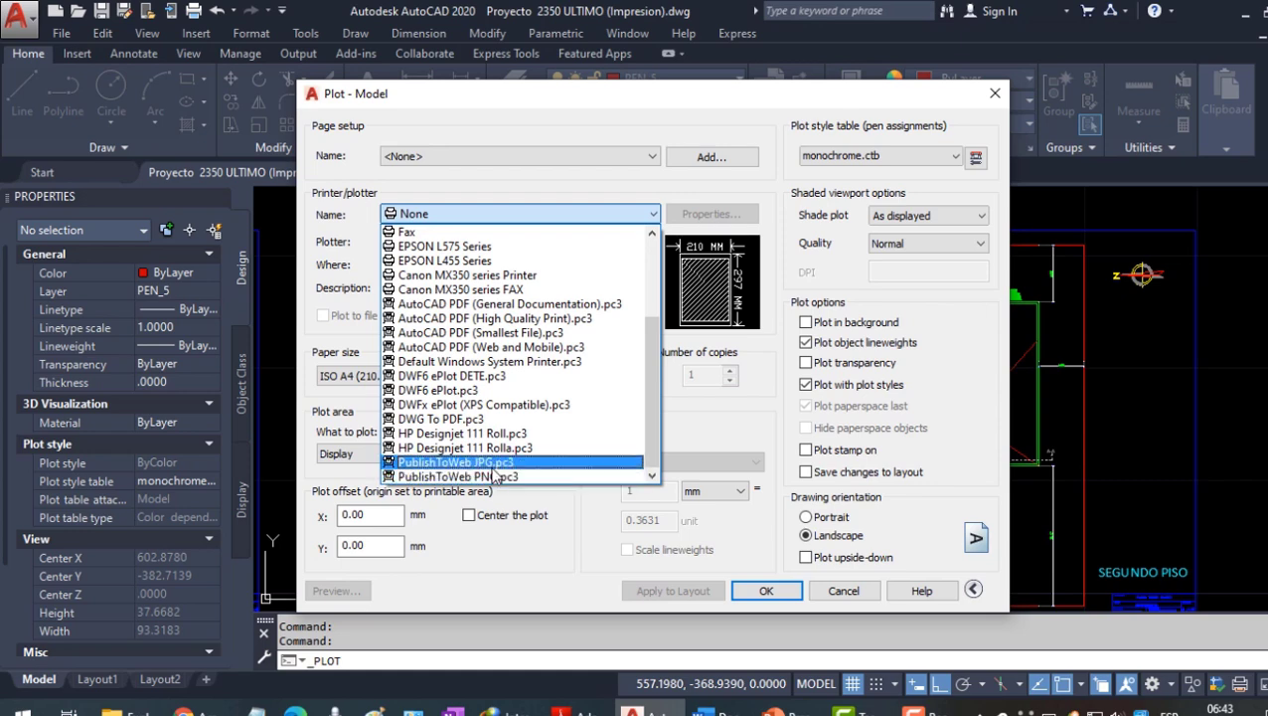
pyautogui.click(478, 93)
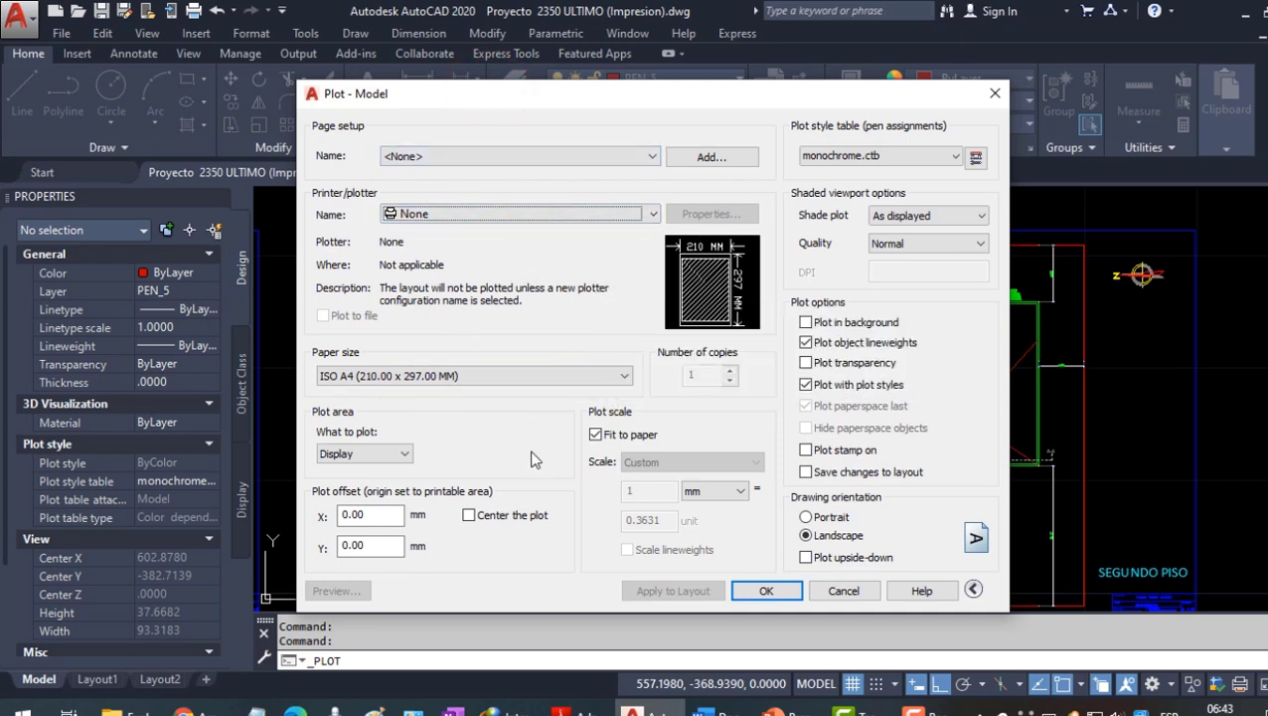
pyautogui.press('Escape')
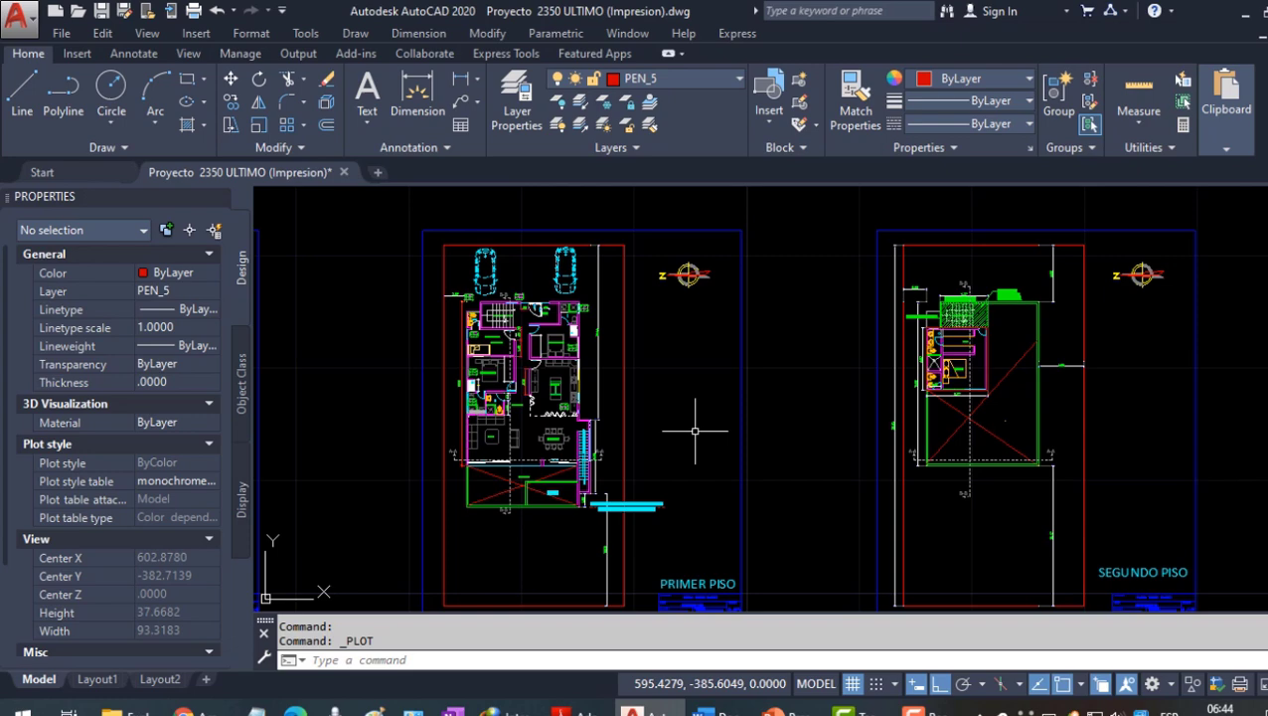
# - Switch to Word and paste the captured screenshot of the drawing into the blank document
pyautogui.click(708, 708)
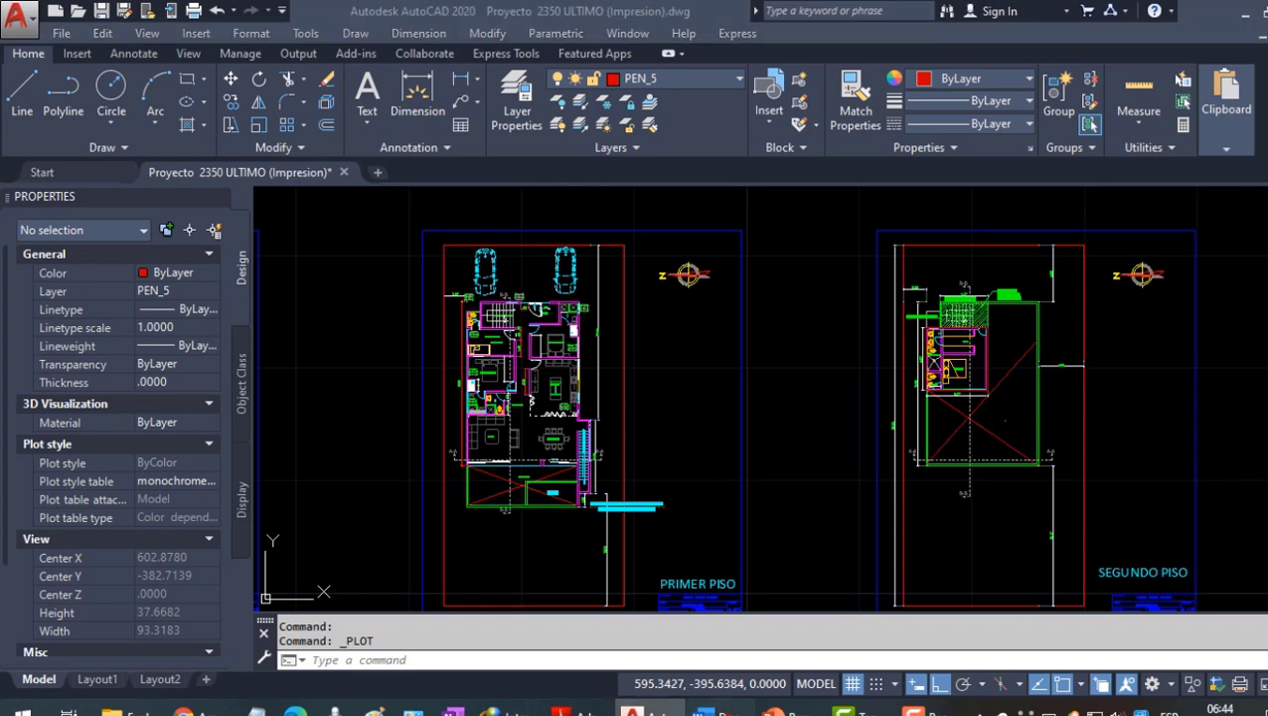
pyautogui.hotkey('ctrl', 'v')
pyautogui.doubleClick(581, 397)
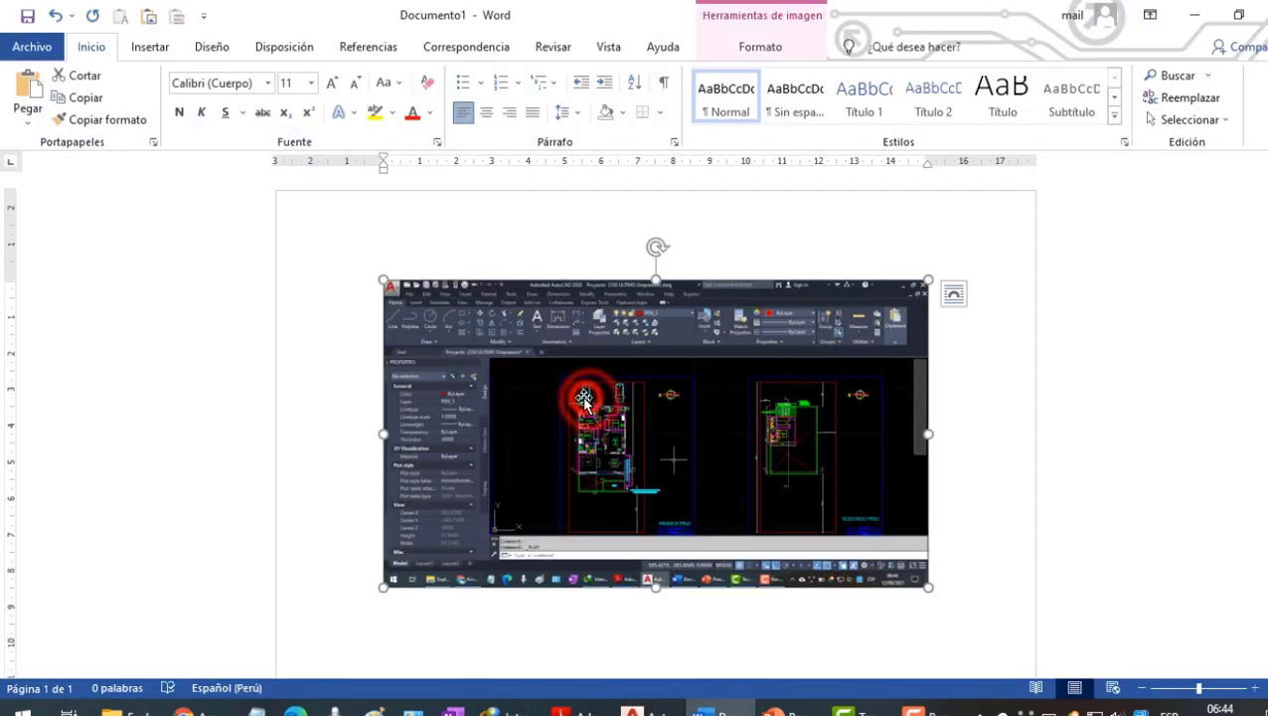
# - Crop the screenshot around the PRIMER PISO plan and enlarge it to about 16.7 cm high by 16.3 cm wide
pyautogui.click(1107, 88)
pyautogui.moveTo(925, 283); pyautogui.dragTo(679, 368)
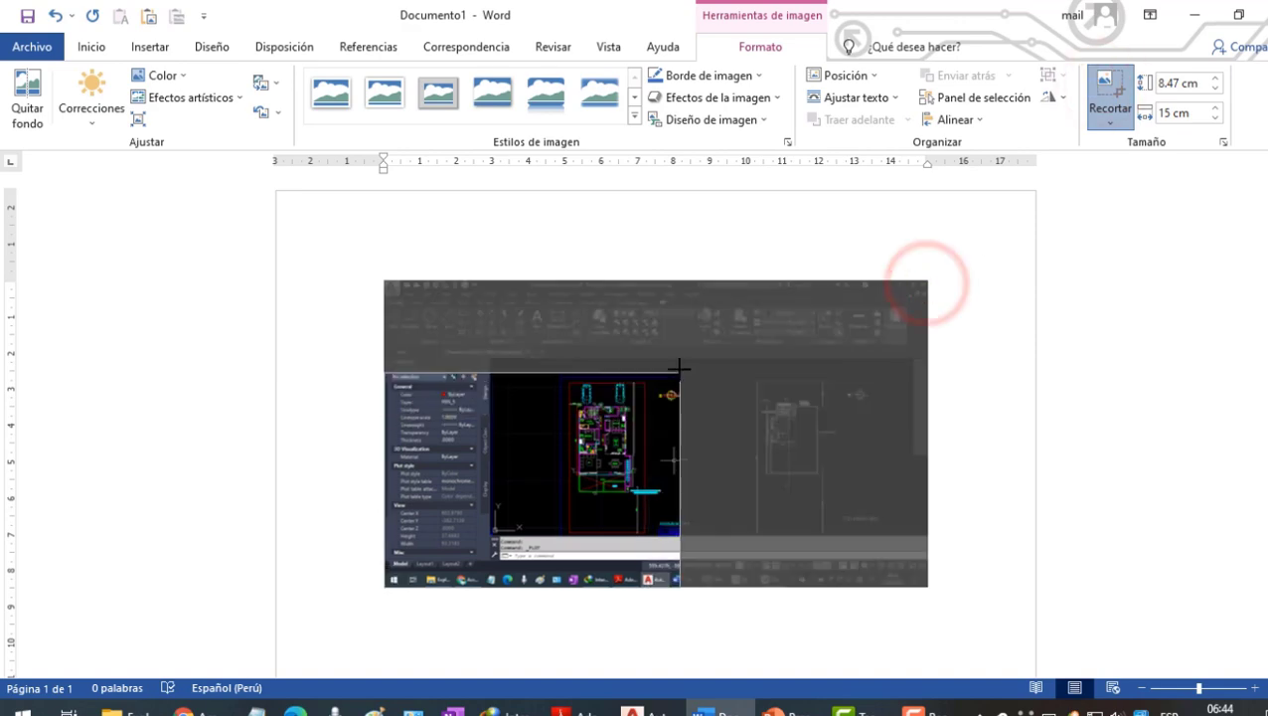
pyautogui.moveTo(386, 492)
pyautogui.mouseDown()
pyautogui.moveTo(545, 417)
pyautogui.moveTo(864, 631)
pyautogui.moveTo(942, 640)
pyautogui.mouseUp()
pyautogui.click(564, 529)
pyautogui.click(495, 368)
# - Examine the image quality of the enlarged screenshot and delete it from the document
pyautogui.scroll(-4, 865, 631)
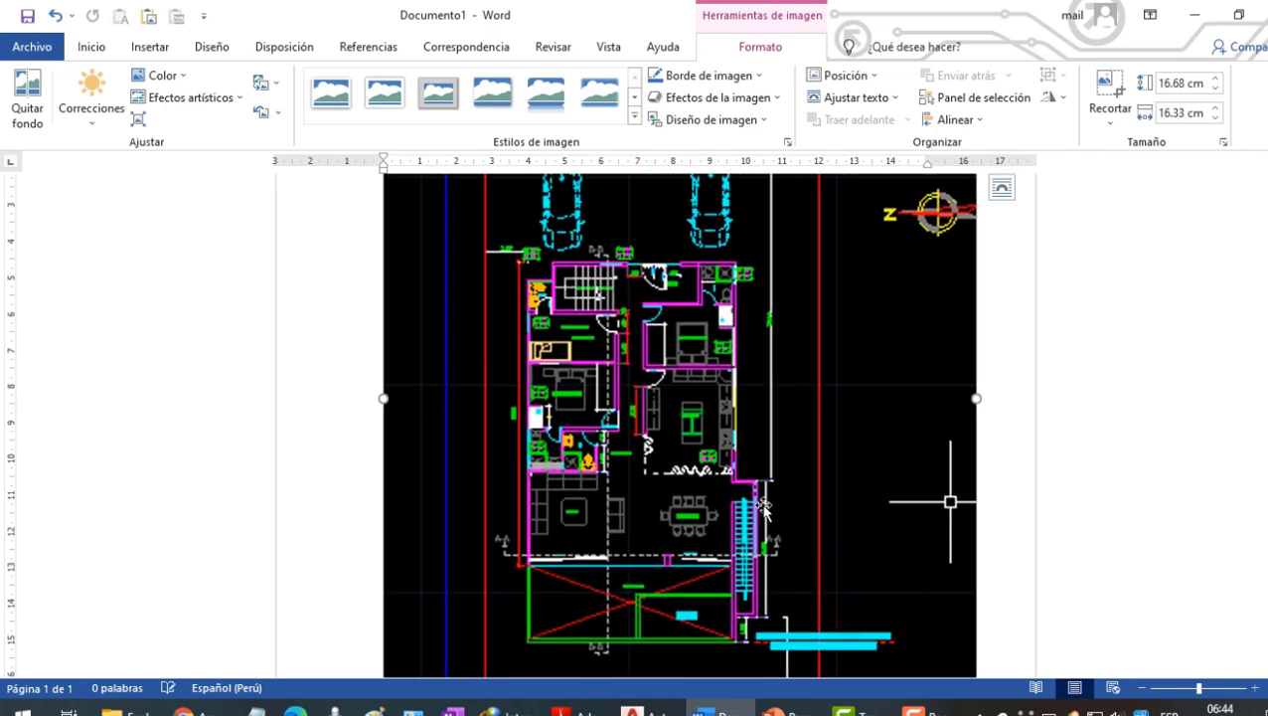
pyautogui.scroll(-1, 724, 494)
pyautogui.scroll(4, 724, 494)
pyautogui.scroll(-2, 725, 494)
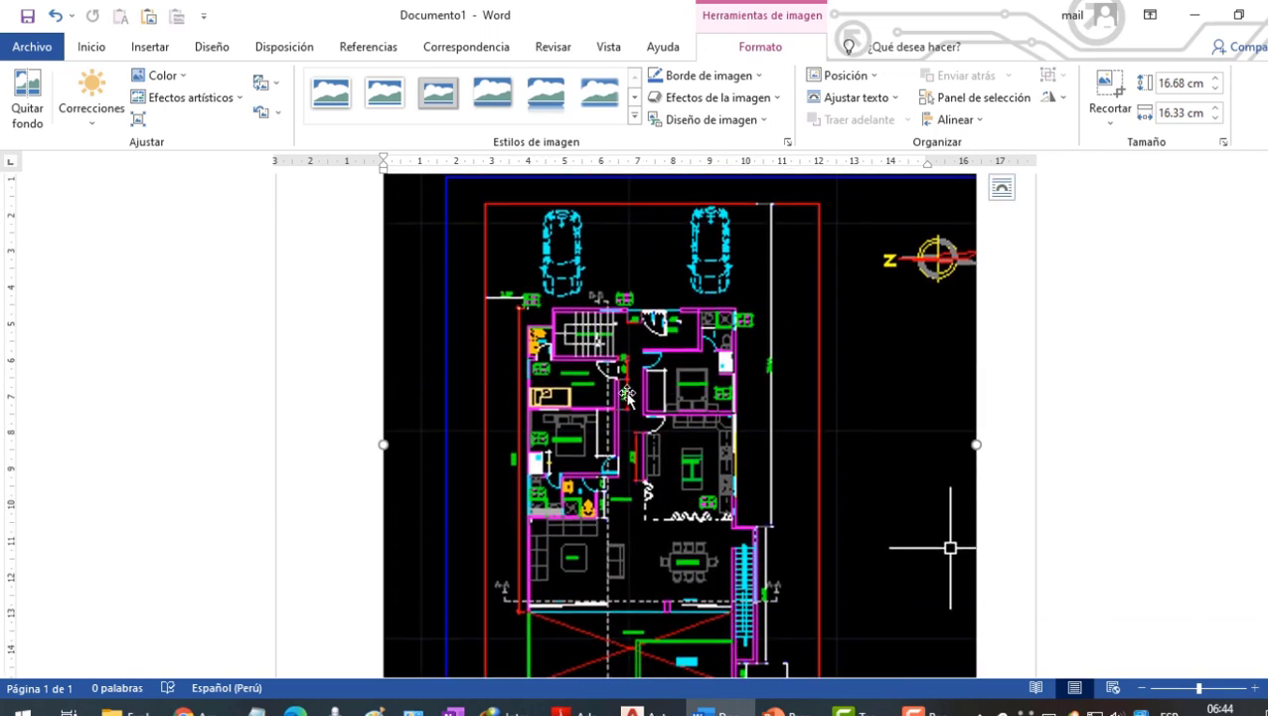
pyautogui.scroll(-2, 669, 366)
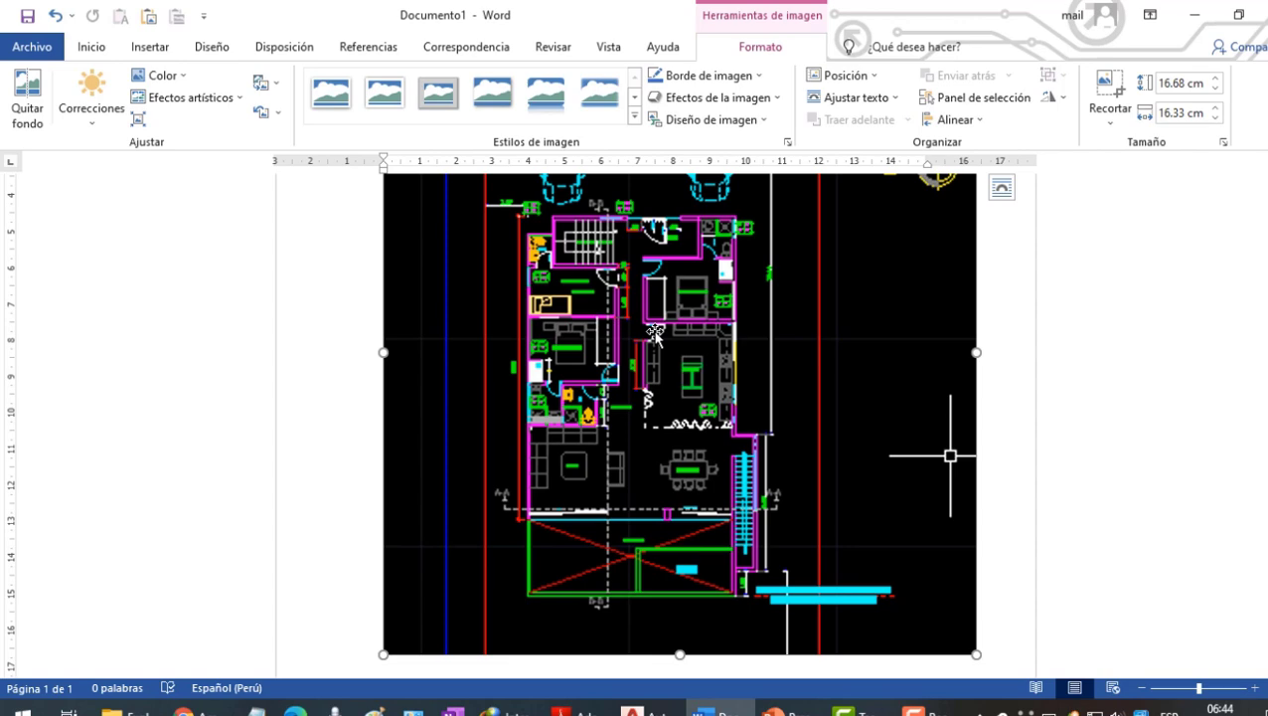
pyautogui.scroll(5, 655, 335)
pyautogui.scroll(-1, 559, 443)
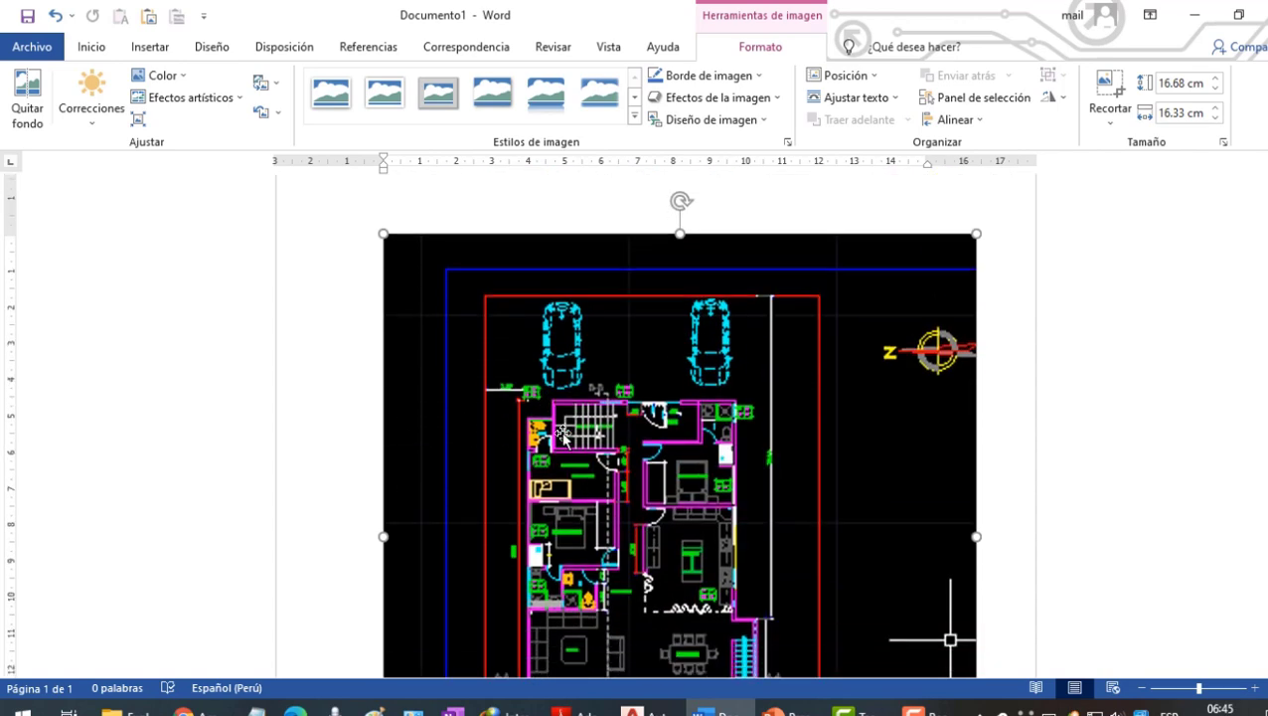
pyautogui.press('Delete')
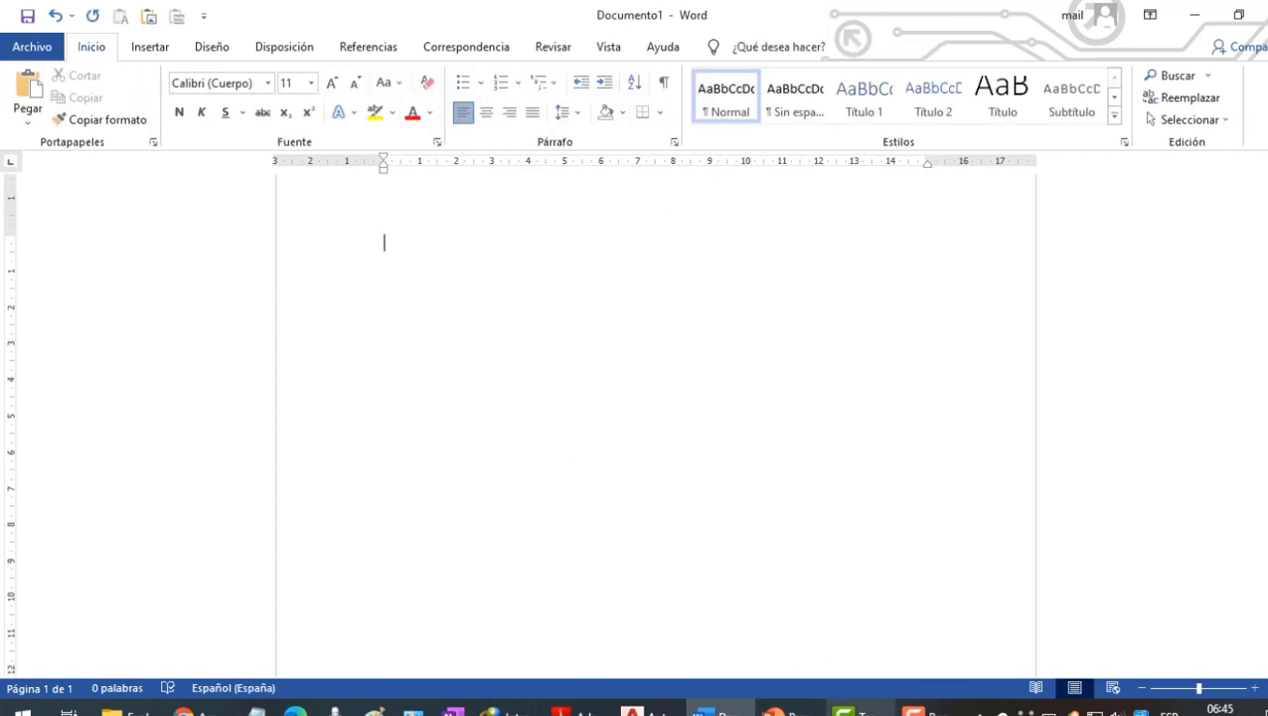
# - Switch to AutoCAD and export the PRIMER PISO plan from the cars down to the terrace as a Metafile (*.wmf)
pyautogui.click(636, 712)
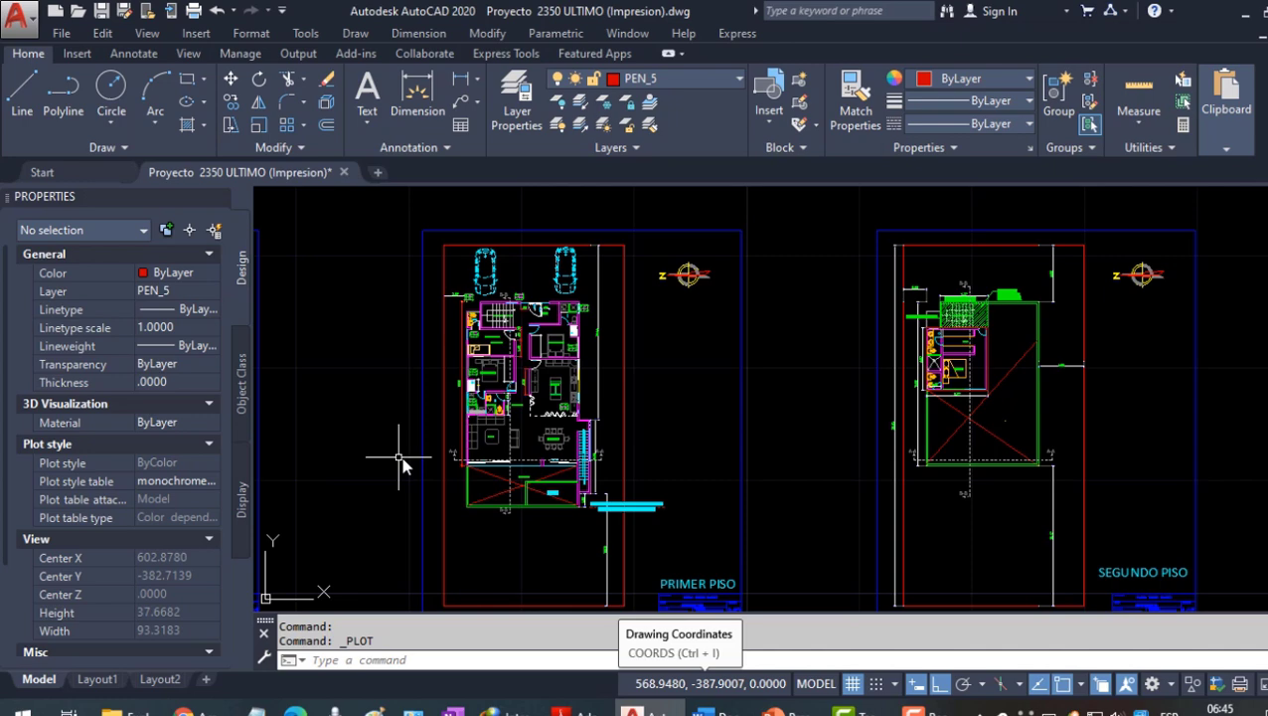
pyautogui.click(18, 20)
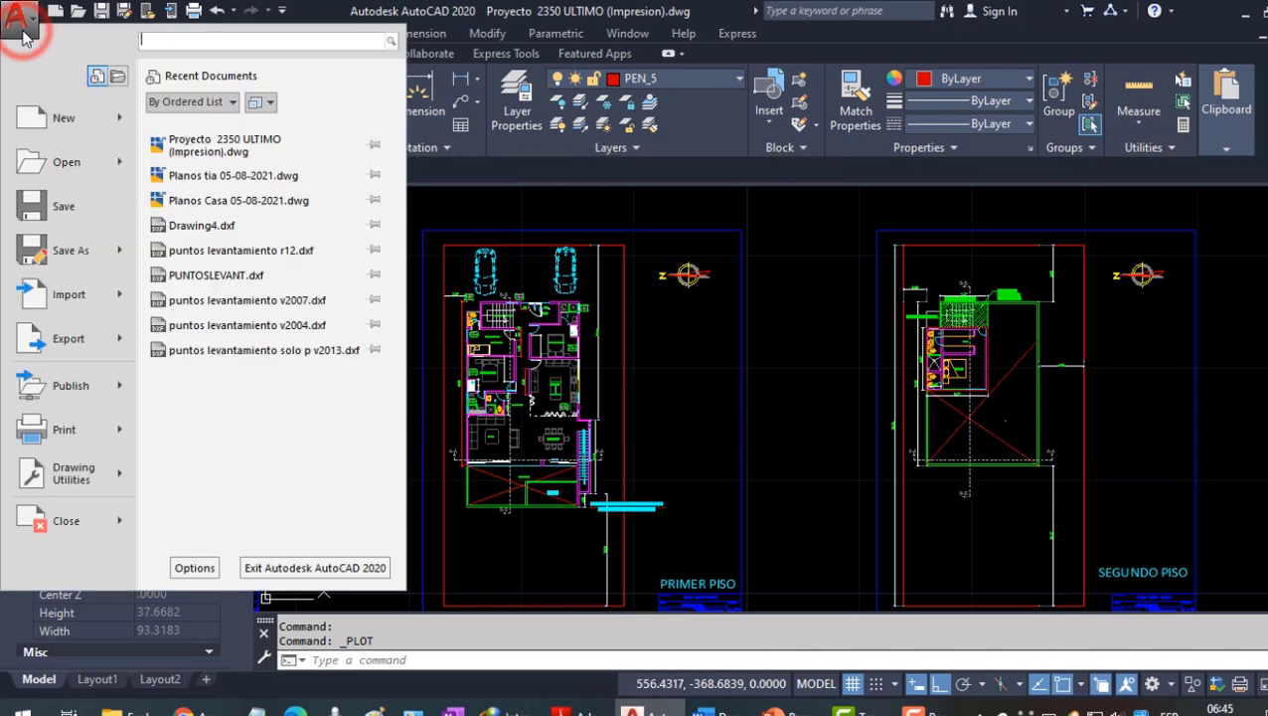
pyautogui.click(109, 338)
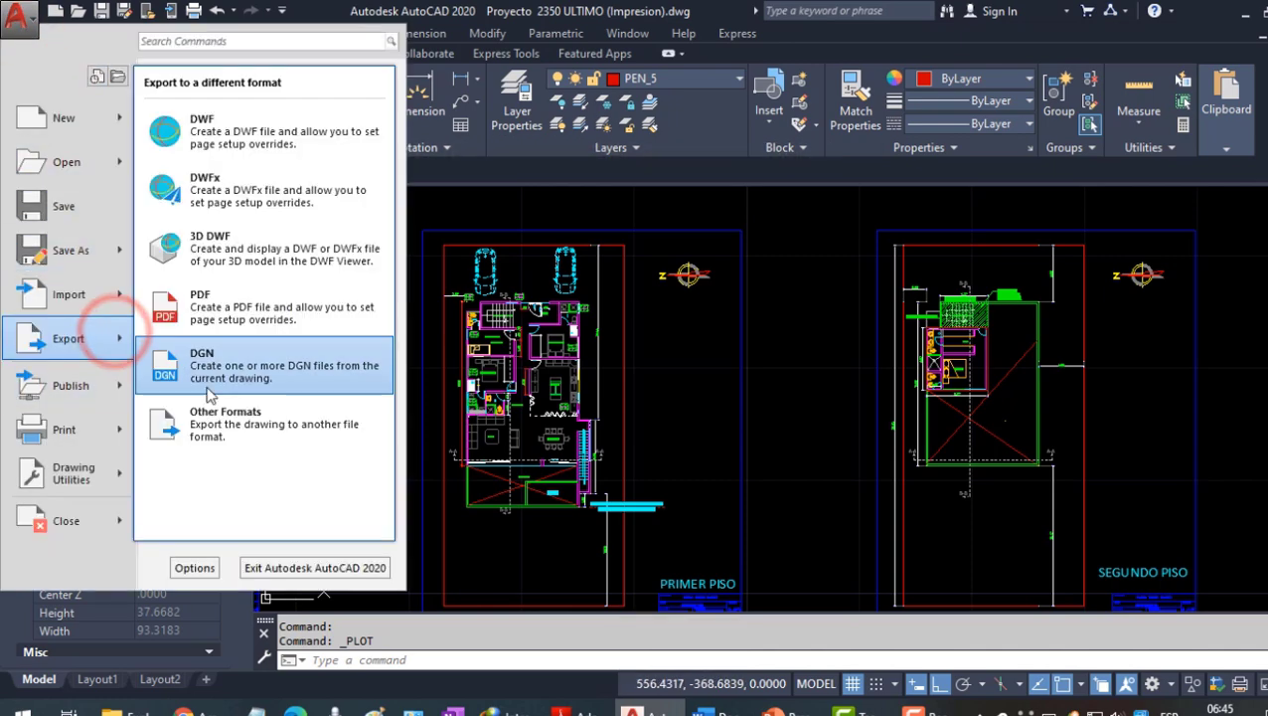
pyautogui.click(219, 418)
pyautogui.click(707, 534)
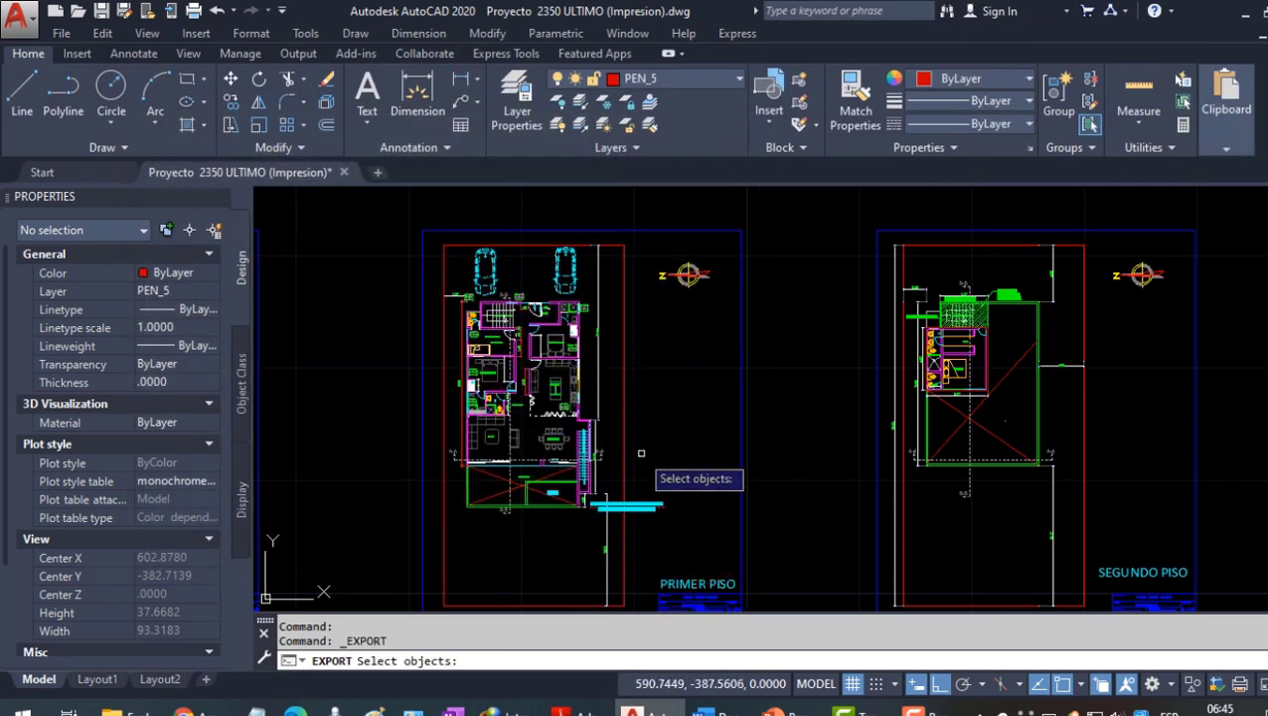
pyautogui.click(435, 242)
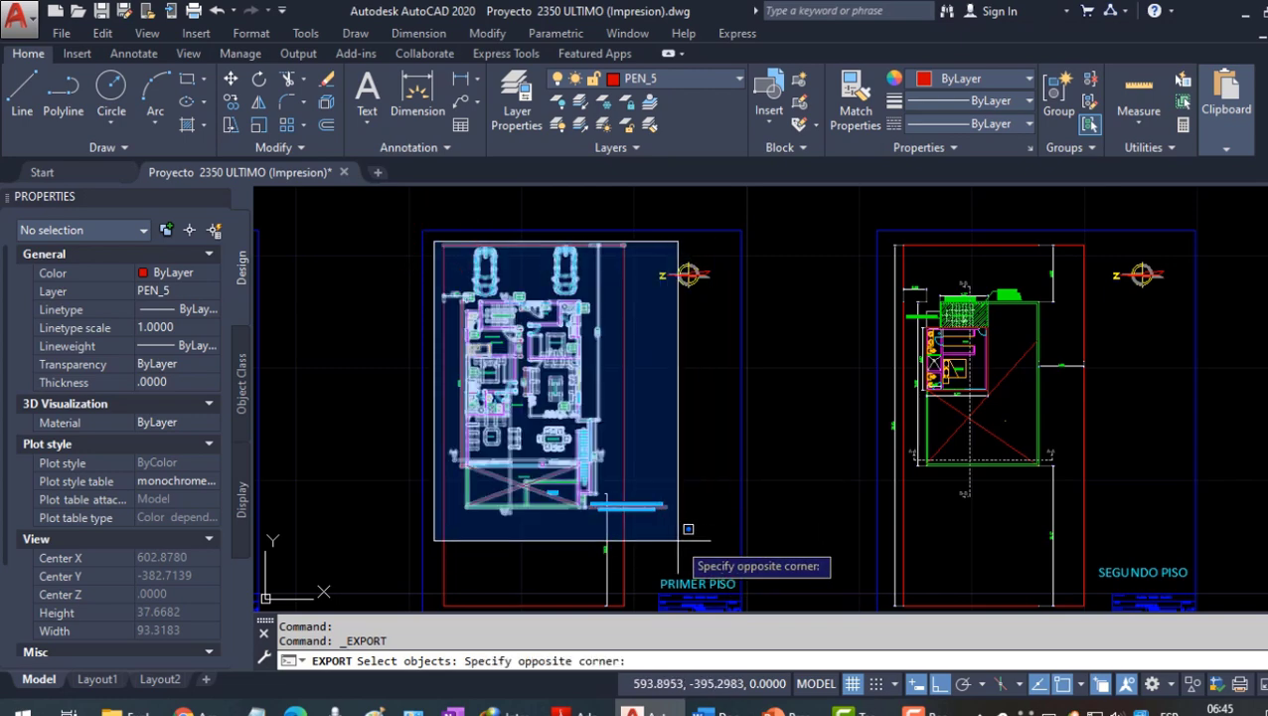
pyautogui.click(684, 529)
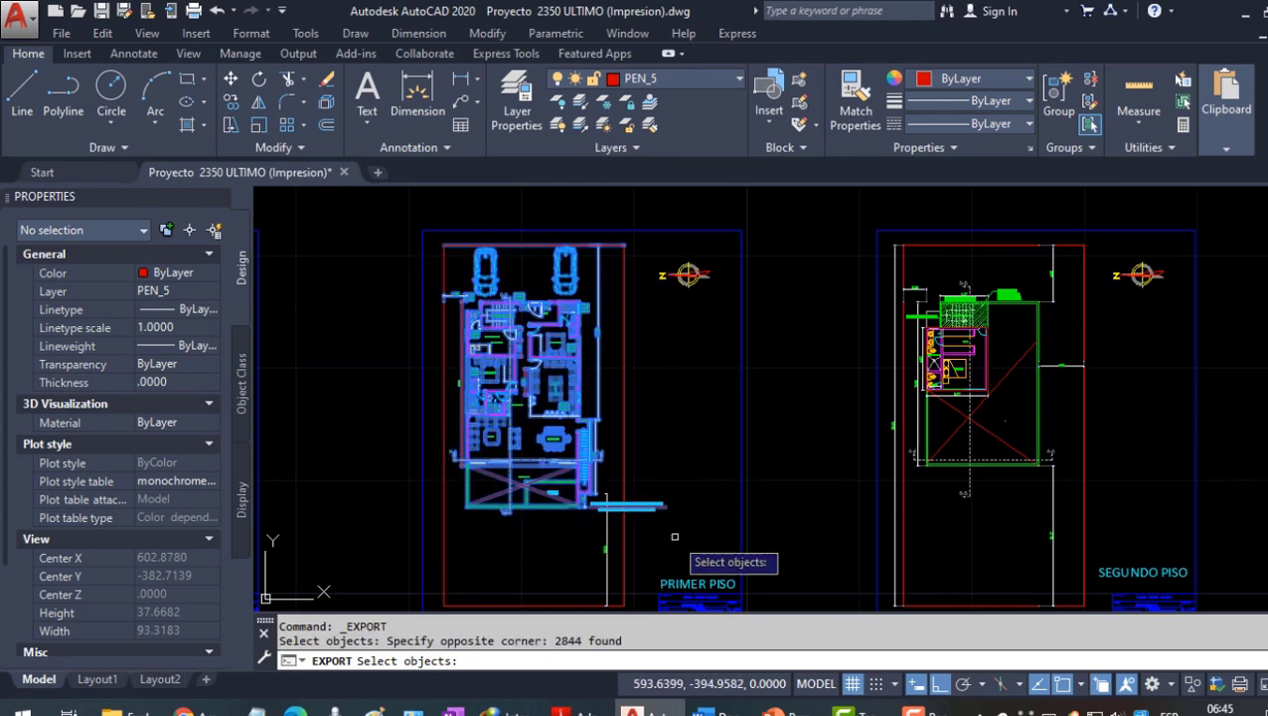
pyautogui.press('Return')
# - Switch to Word and insert the exported floor plan metafile as a picture from this device, browsing through the Documents folder
pyautogui.click(705, 712)
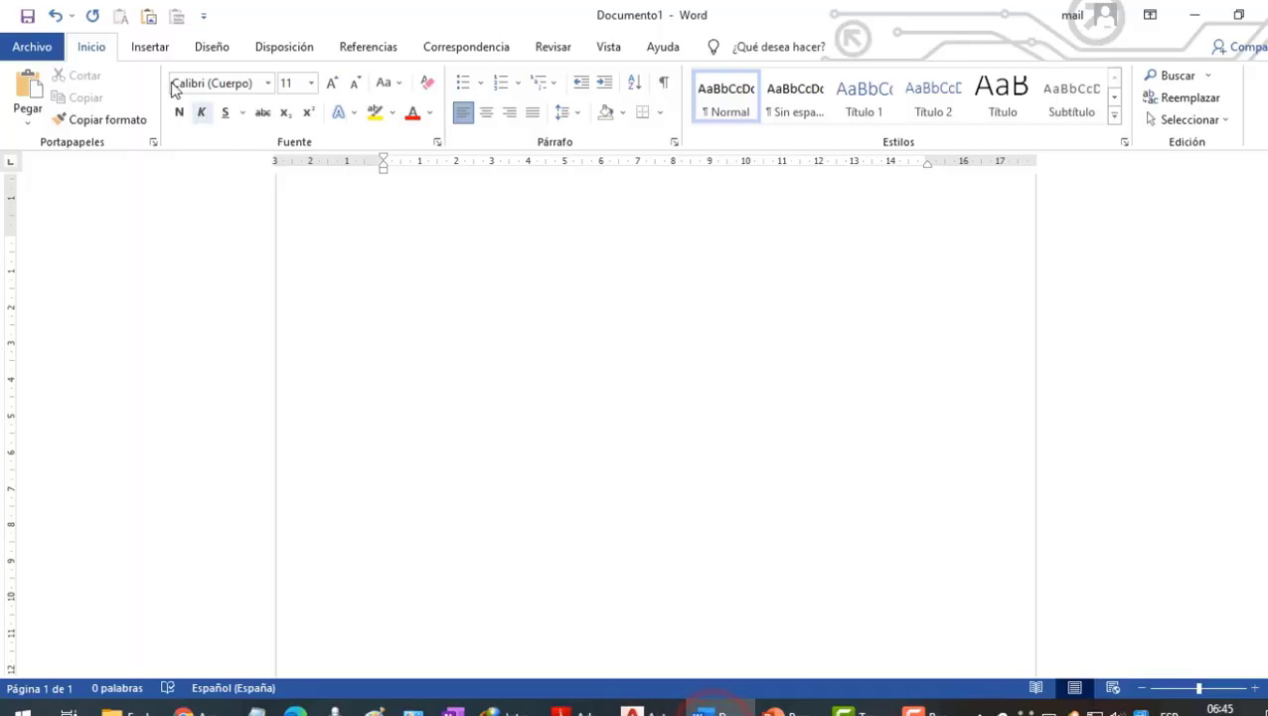
pyautogui.click(151, 47)
pyautogui.click(218, 97)
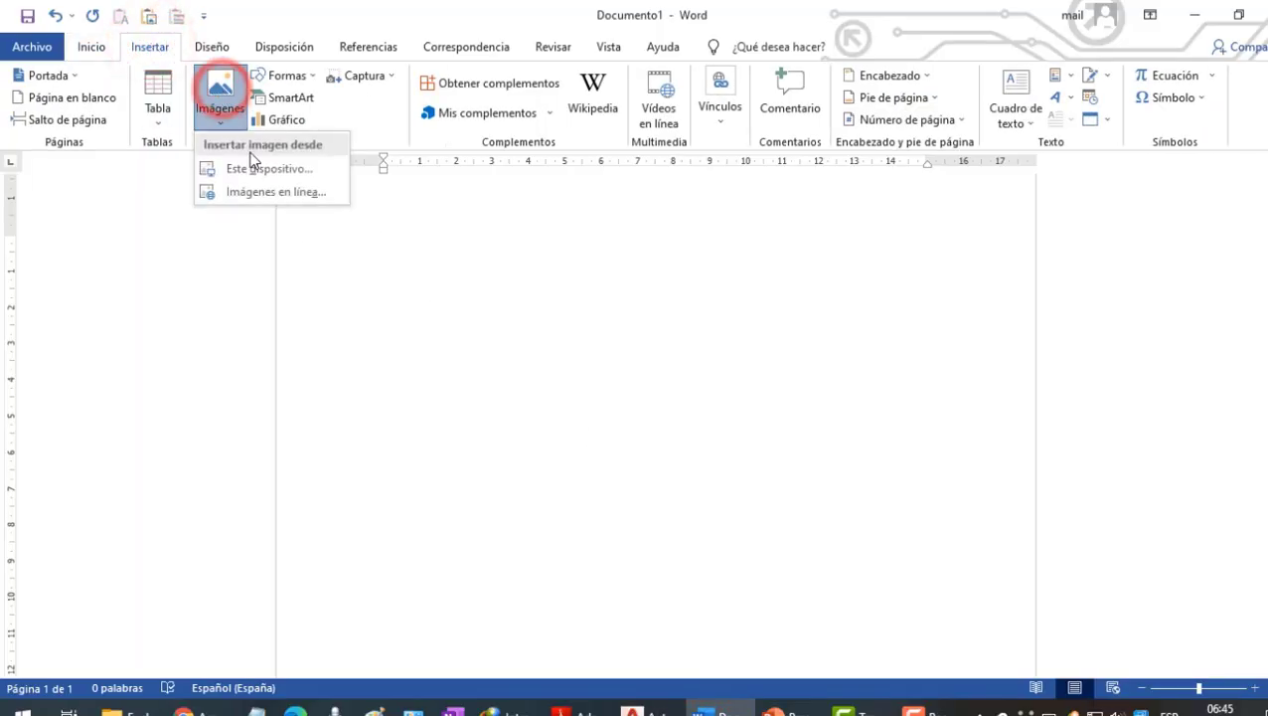
pyautogui.click(260, 171)
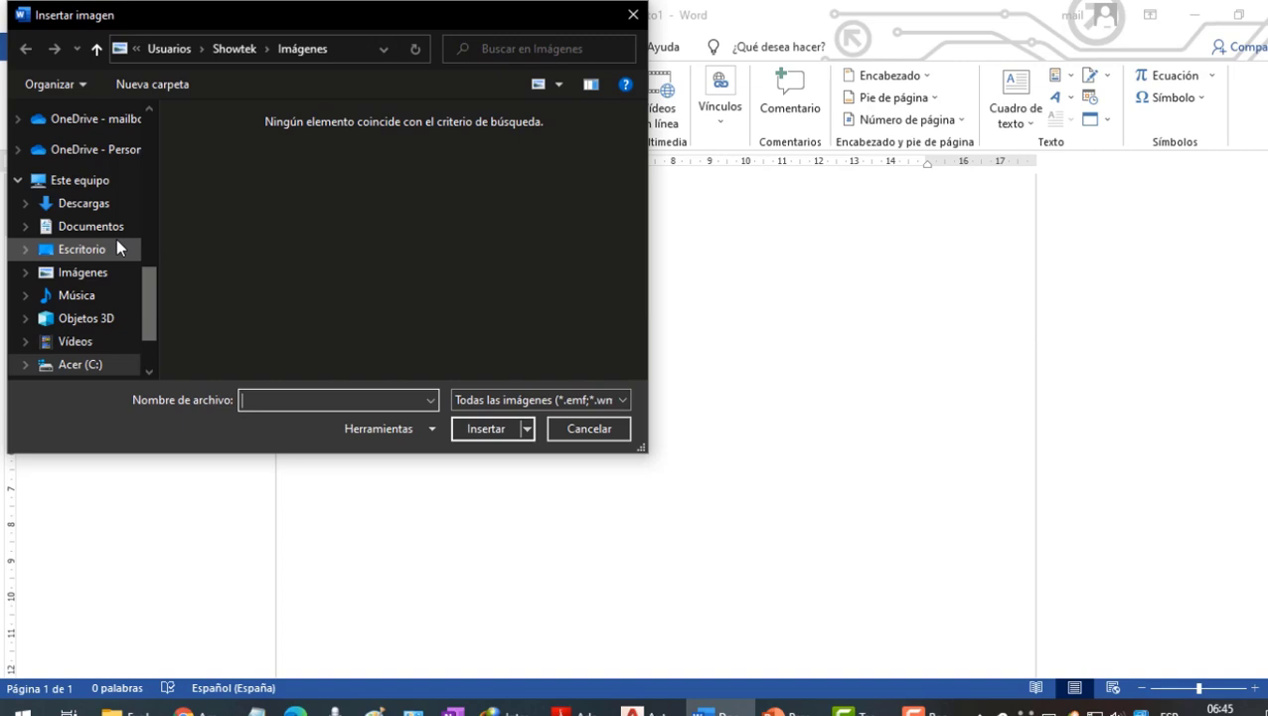
pyautogui.click(114, 249)
pyautogui.click(110, 234)
pyautogui.doubleClick(240, 302)
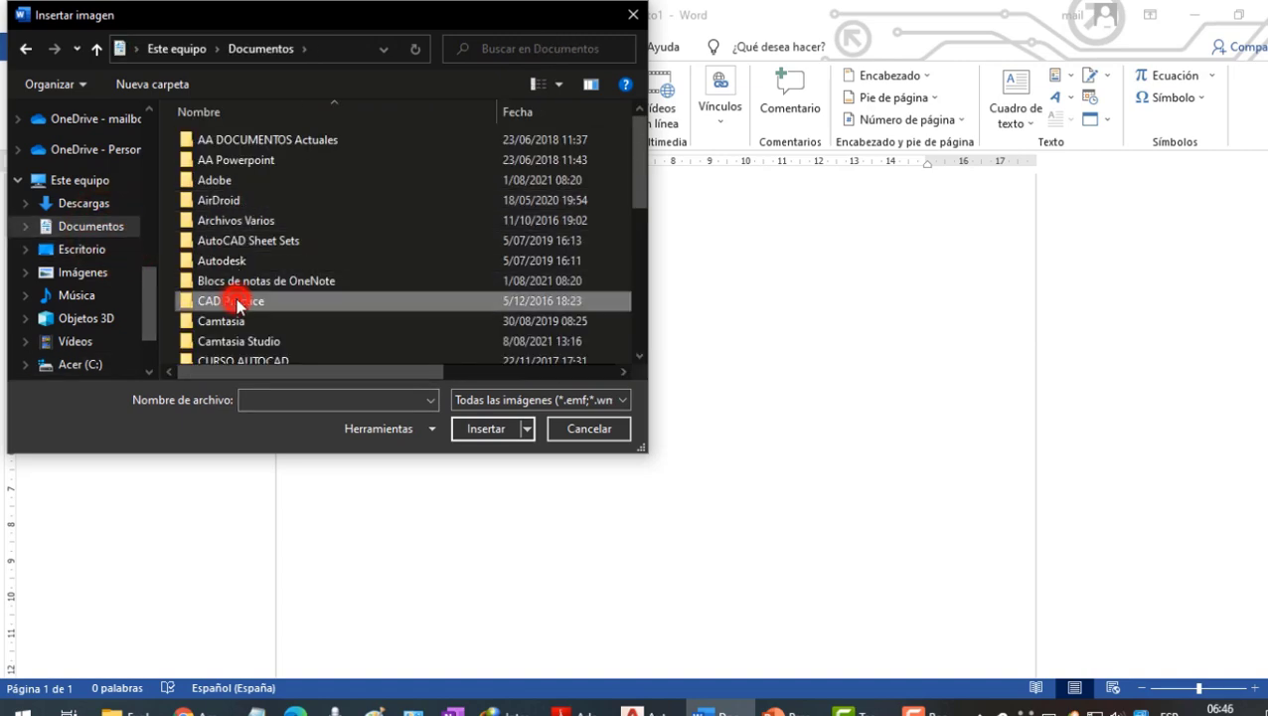
pyautogui.click(348, 169)
pyautogui.click(486, 428)
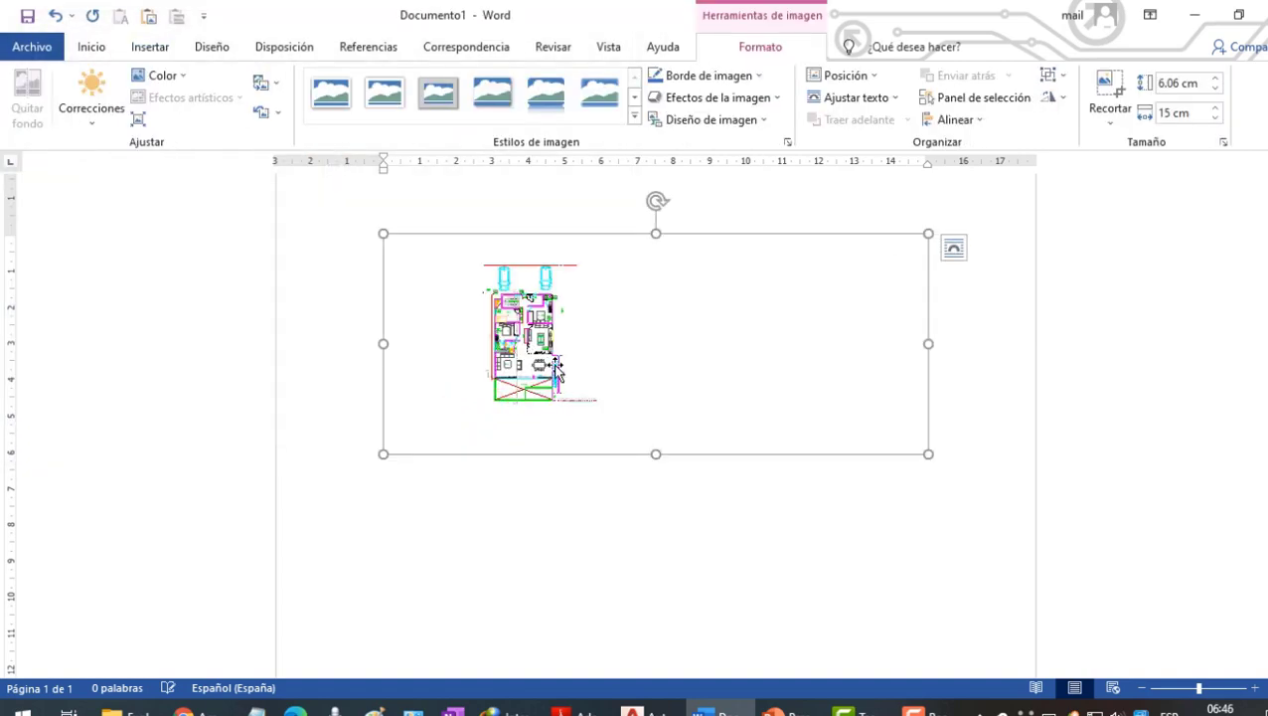
# - Crop the inserted metafile on all four sides around the floor plan to about 4.47 cm high by 3.84 cm wide
pyautogui.click(1105, 86)
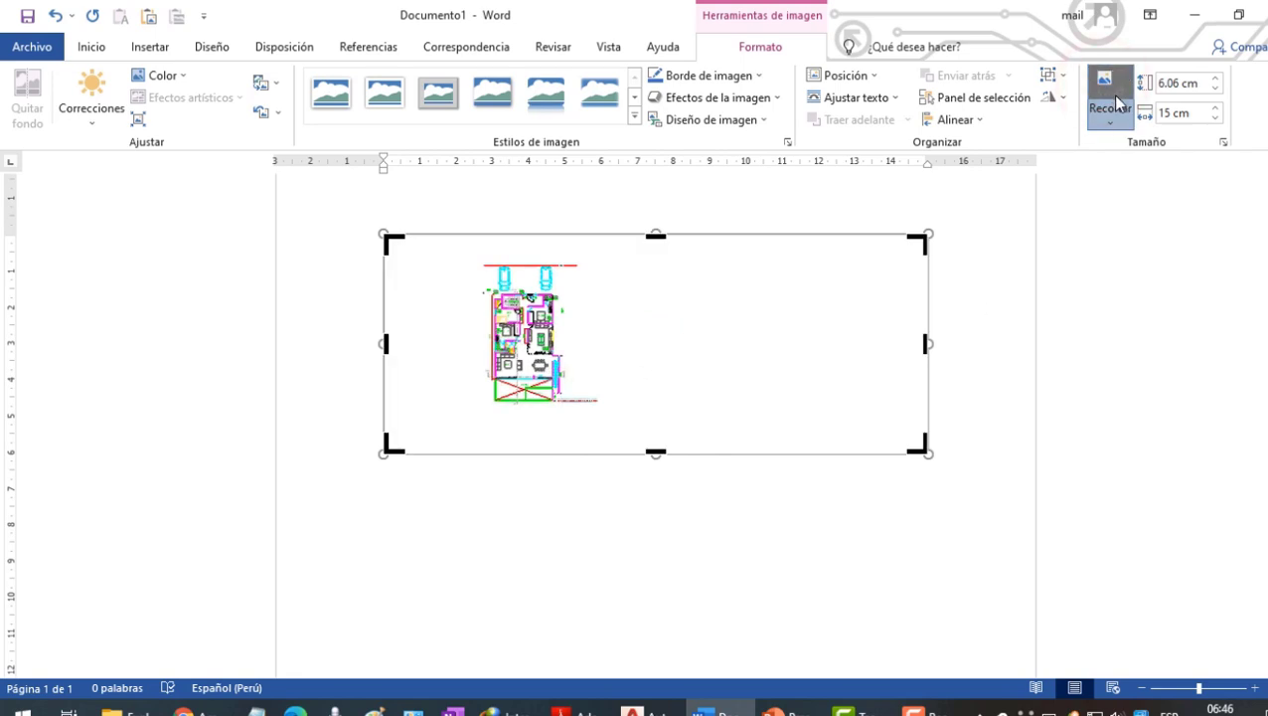
pyautogui.press('Escape')
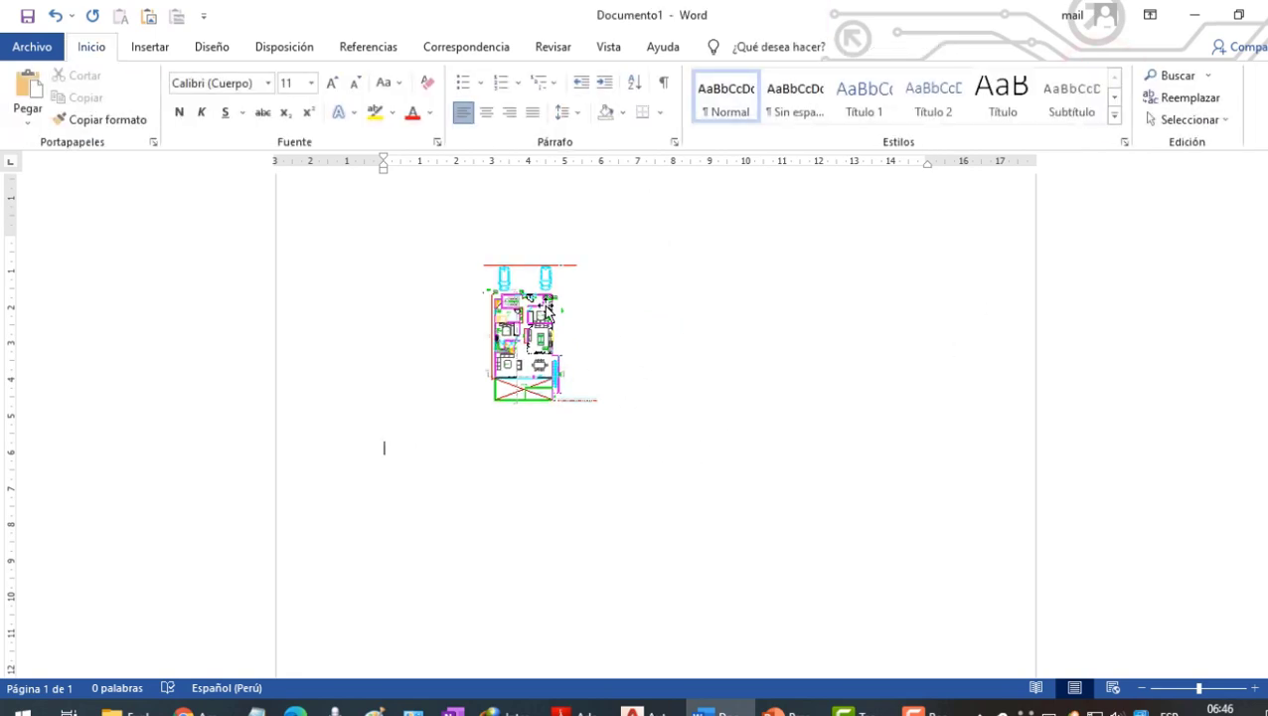
pyautogui.click(617, 308)
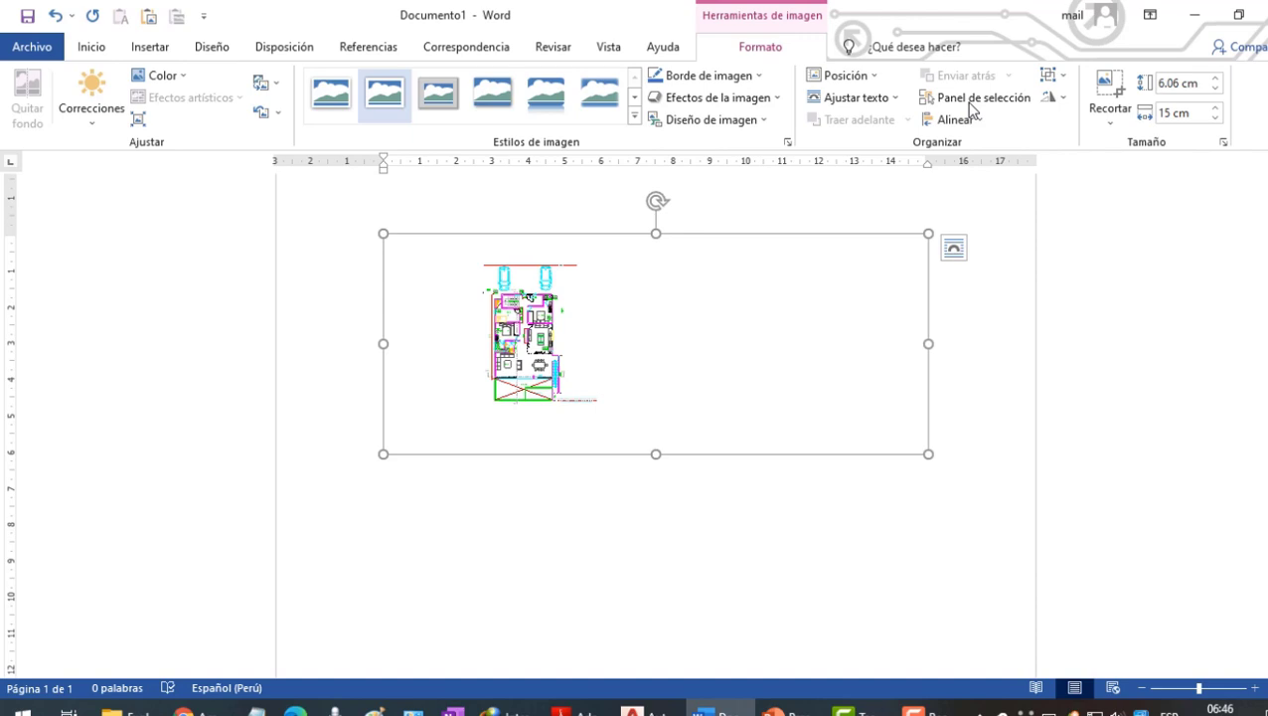
pyautogui.click(1110, 94)
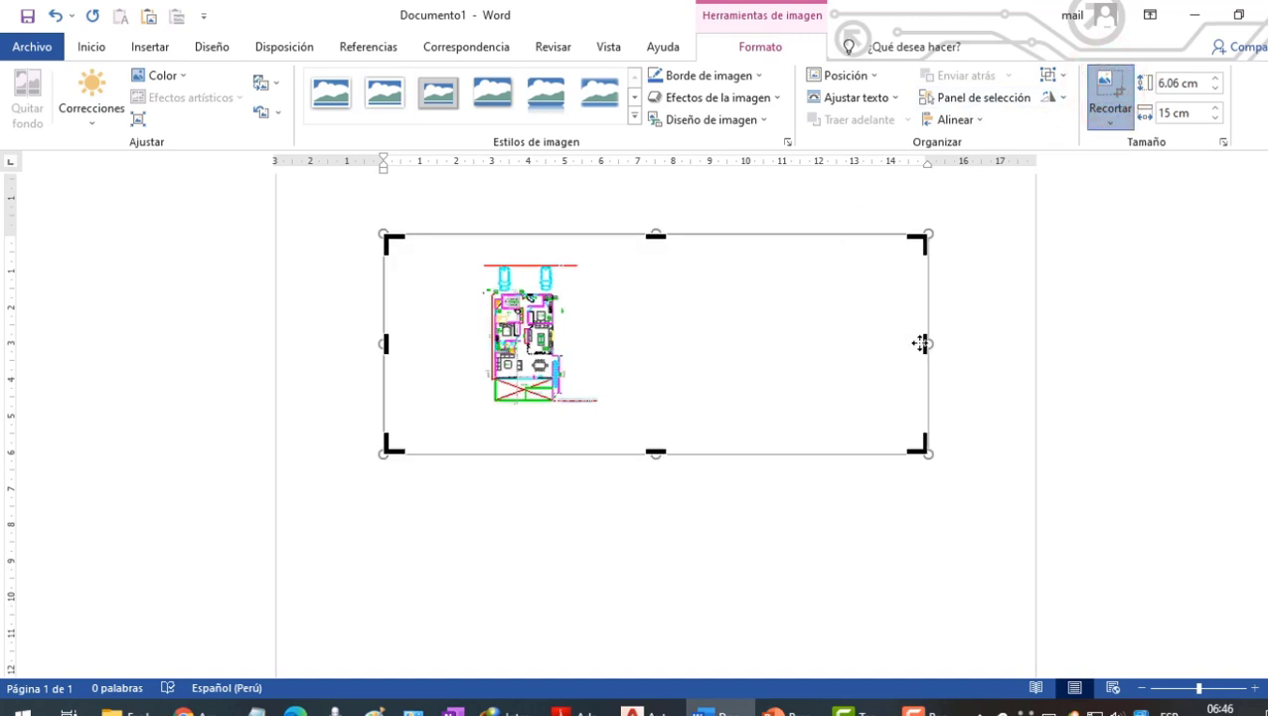
pyautogui.moveTo(921, 343); pyautogui.dragTo(612, 343)
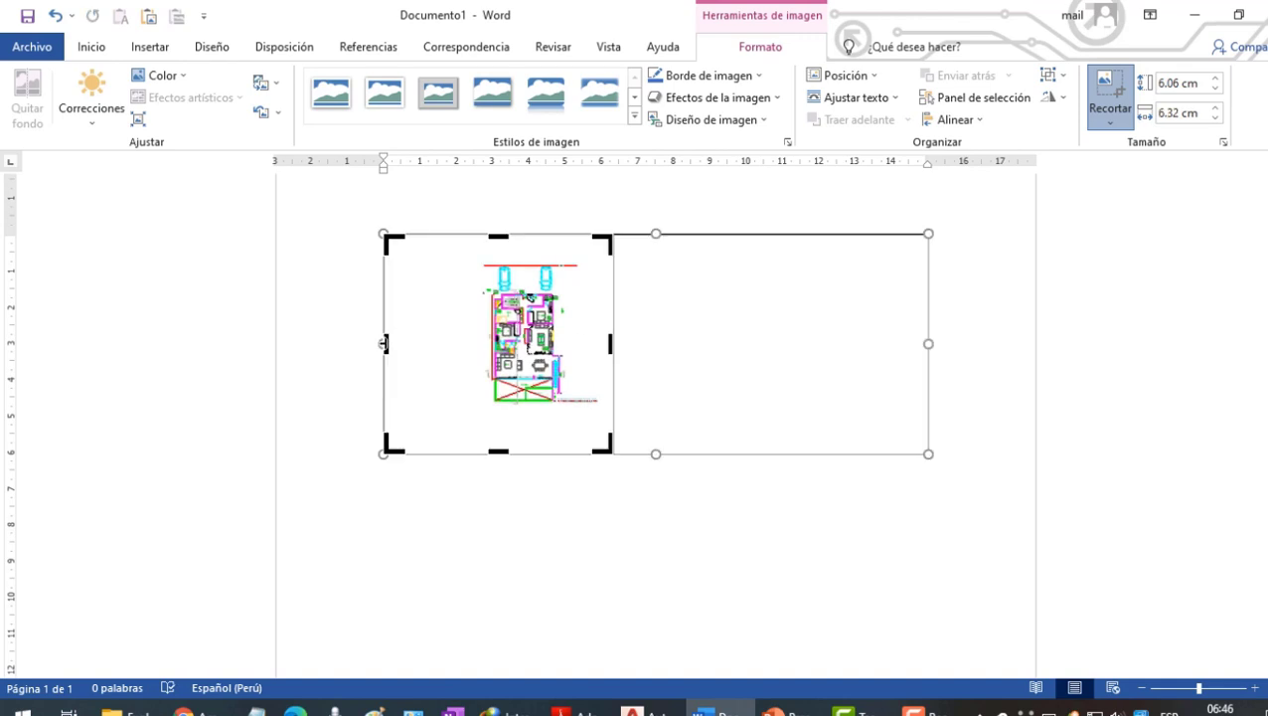
pyautogui.moveTo(384, 343); pyautogui.dragTo(474, 343)
pyautogui.moveTo(453, 438); pyautogui.dragTo(454, 416)
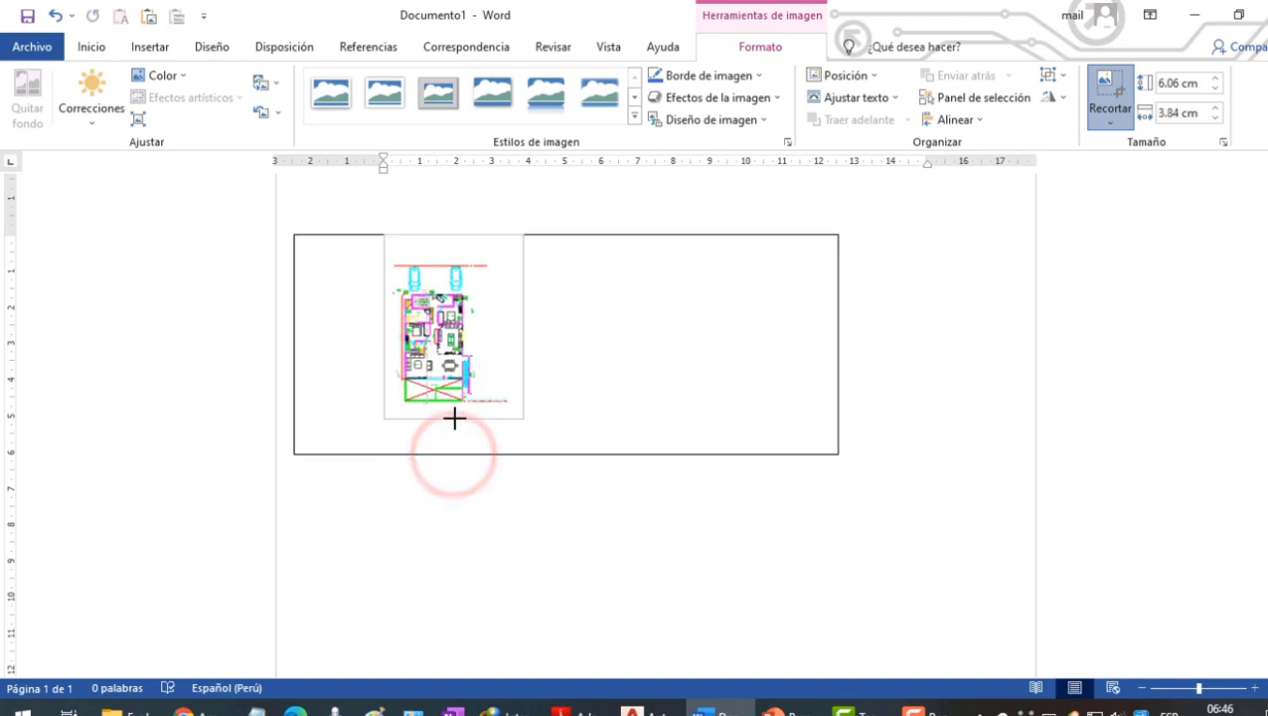
pyautogui.moveTo(453, 237); pyautogui.dragTo(453, 254)
pyautogui.click(417, 522)
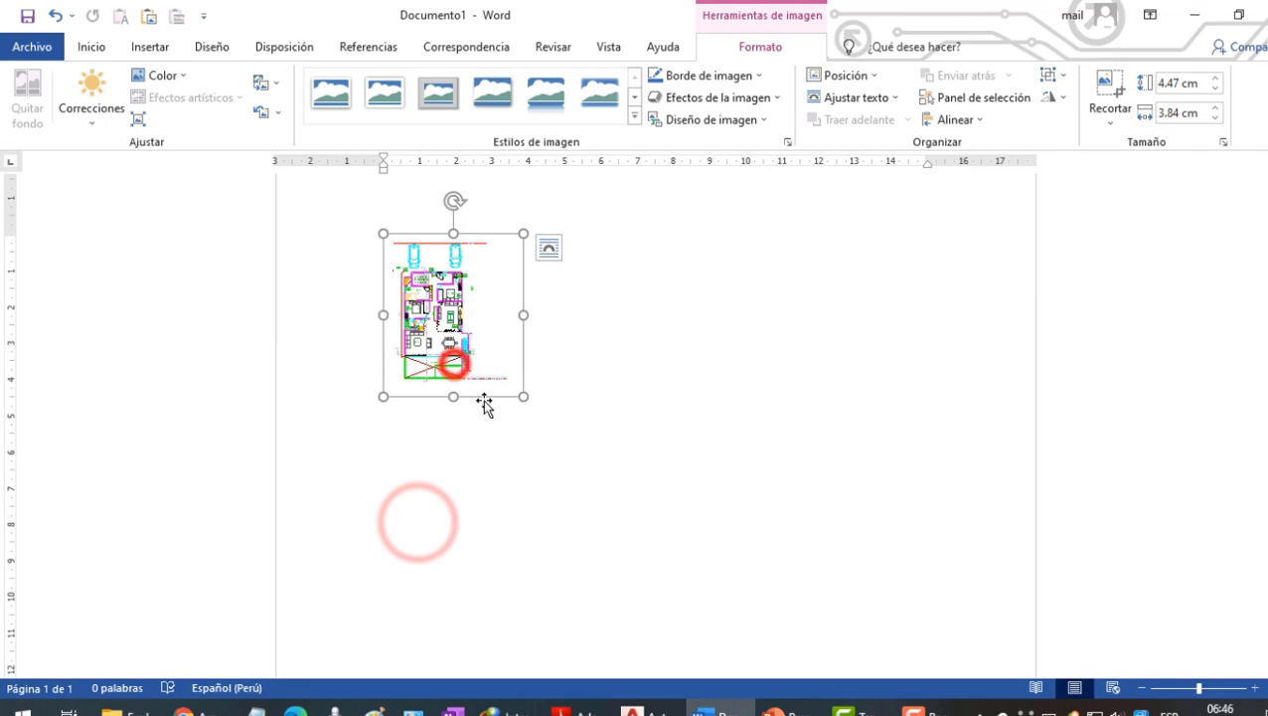
# - Enlarge the cropped floor plan proportionally to about 19.61 cm high by 16.82 cm wide
pyautogui.moveTo(521, 399); pyautogui.dragTo(847, 626)
pyautogui.scroll(-3, 794, 538)
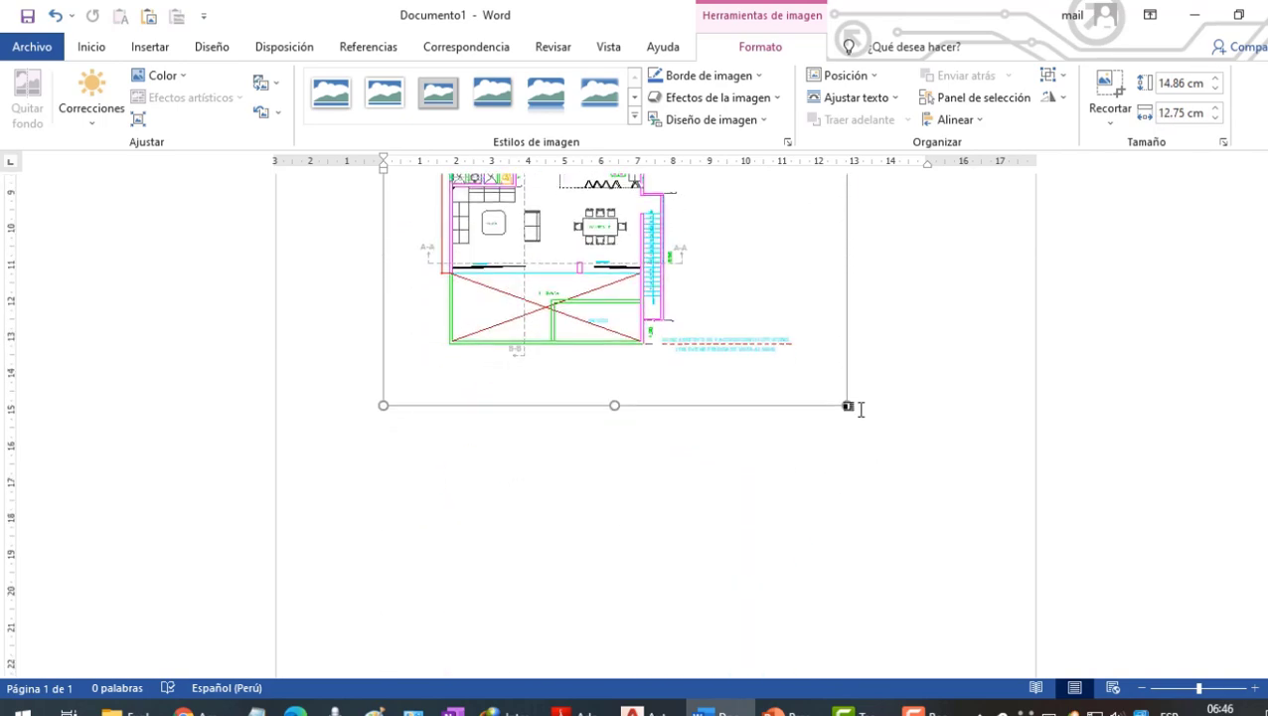
pyautogui.moveTo(846, 405); pyautogui.dragTo(991, 574)
# - Examine the line and text quality of the enlarged floor plan at close range, from the cars down to the terrace
pyautogui.scroll(2, 1144, 662)
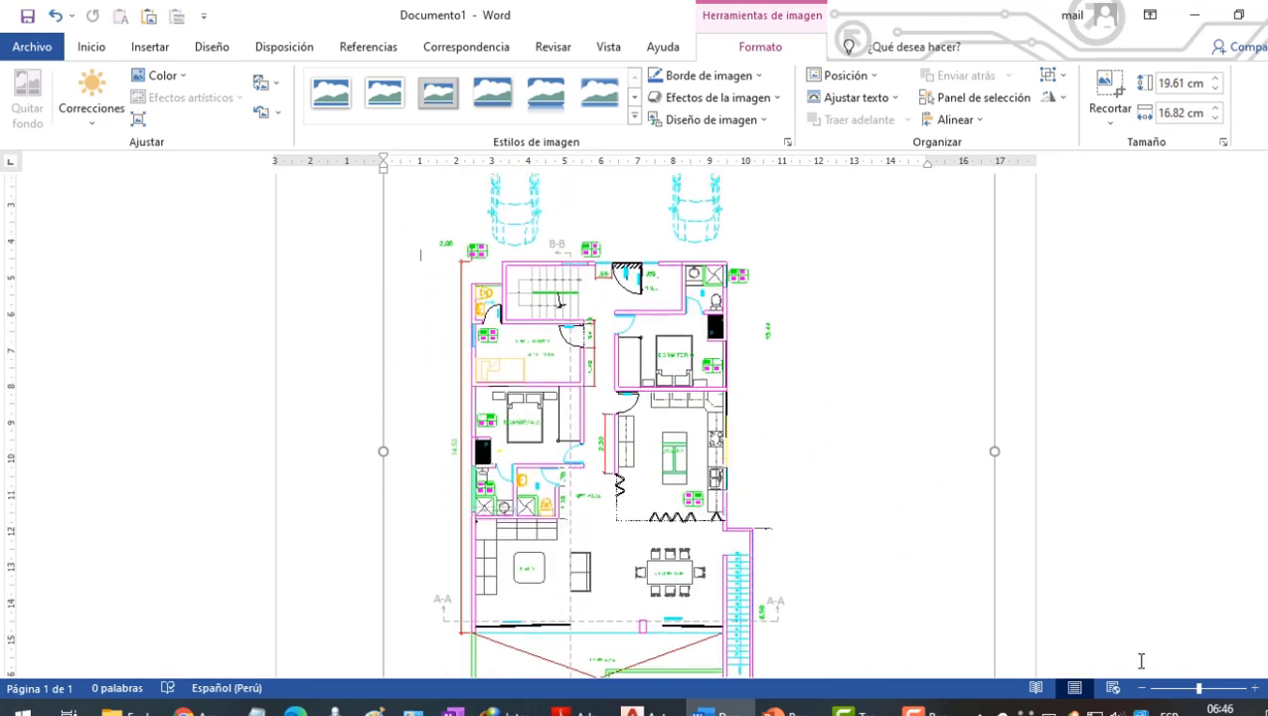
pyautogui.click(1221, 688)
pyautogui.scroll(-6, 1153, 646)
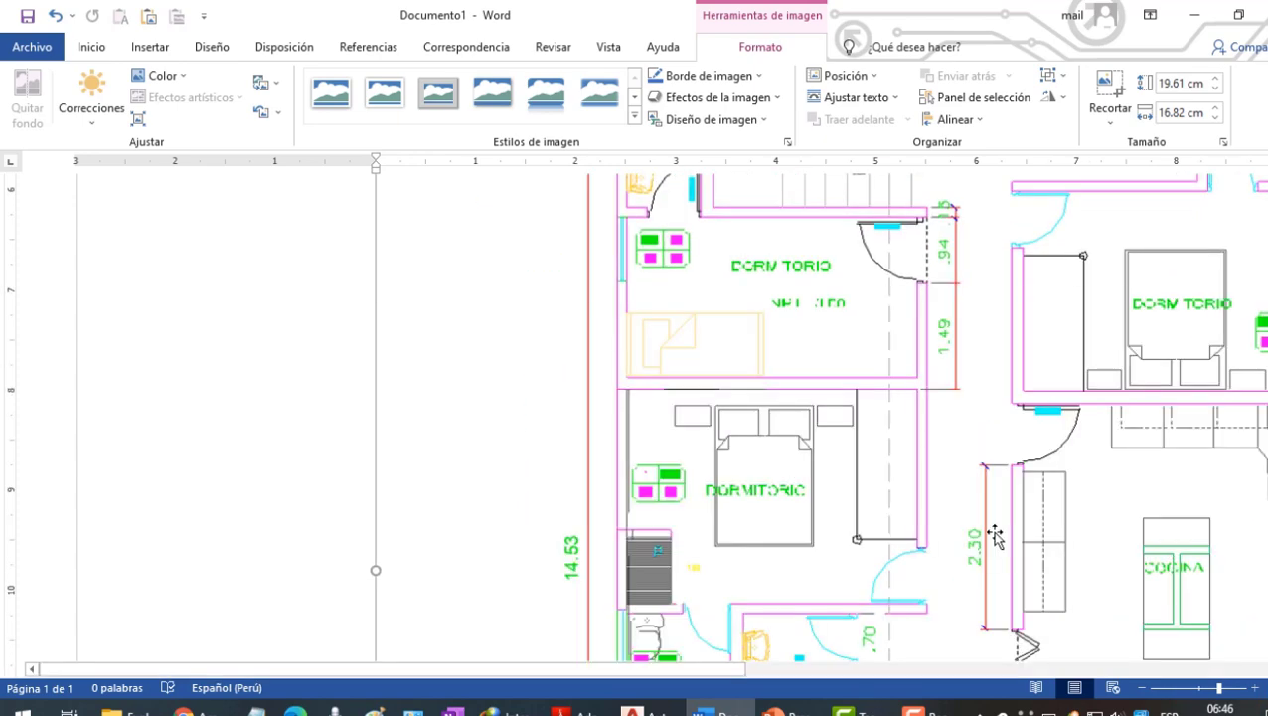
pyautogui.scroll(4, 991, 532)
pyautogui.scroll(2, 971, 531)
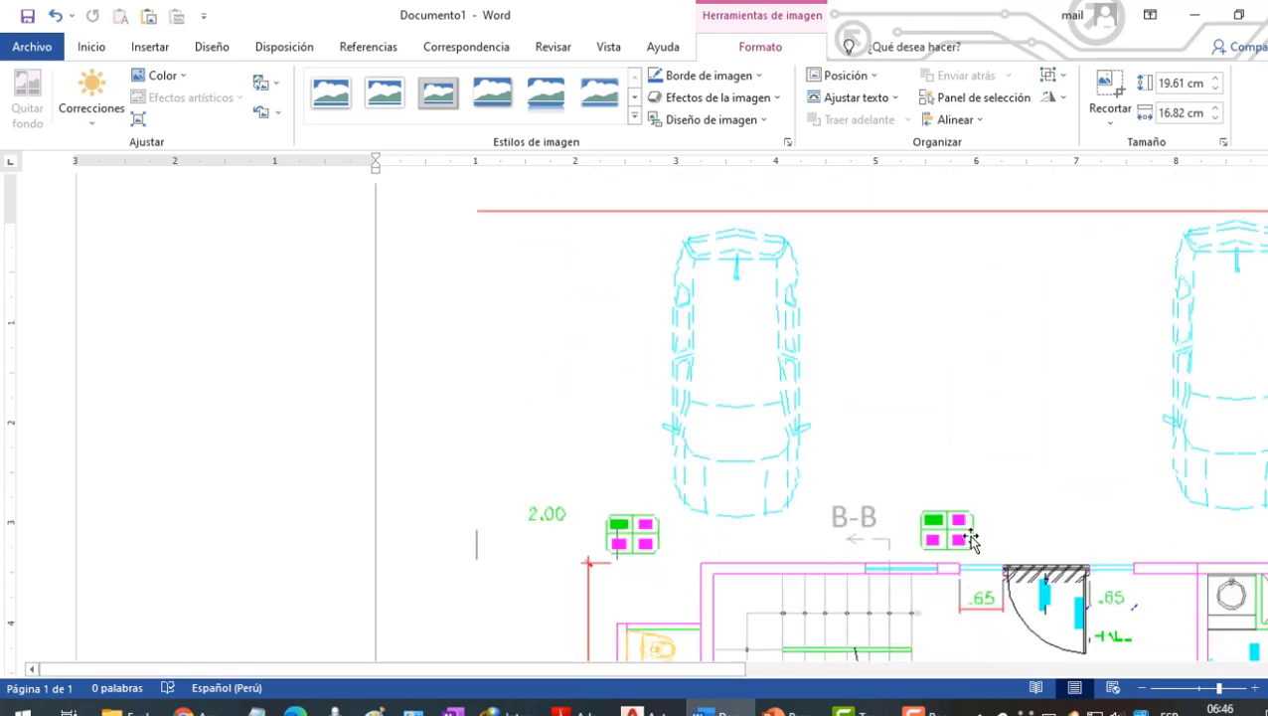
pyautogui.scroll(-10, 955, 427)
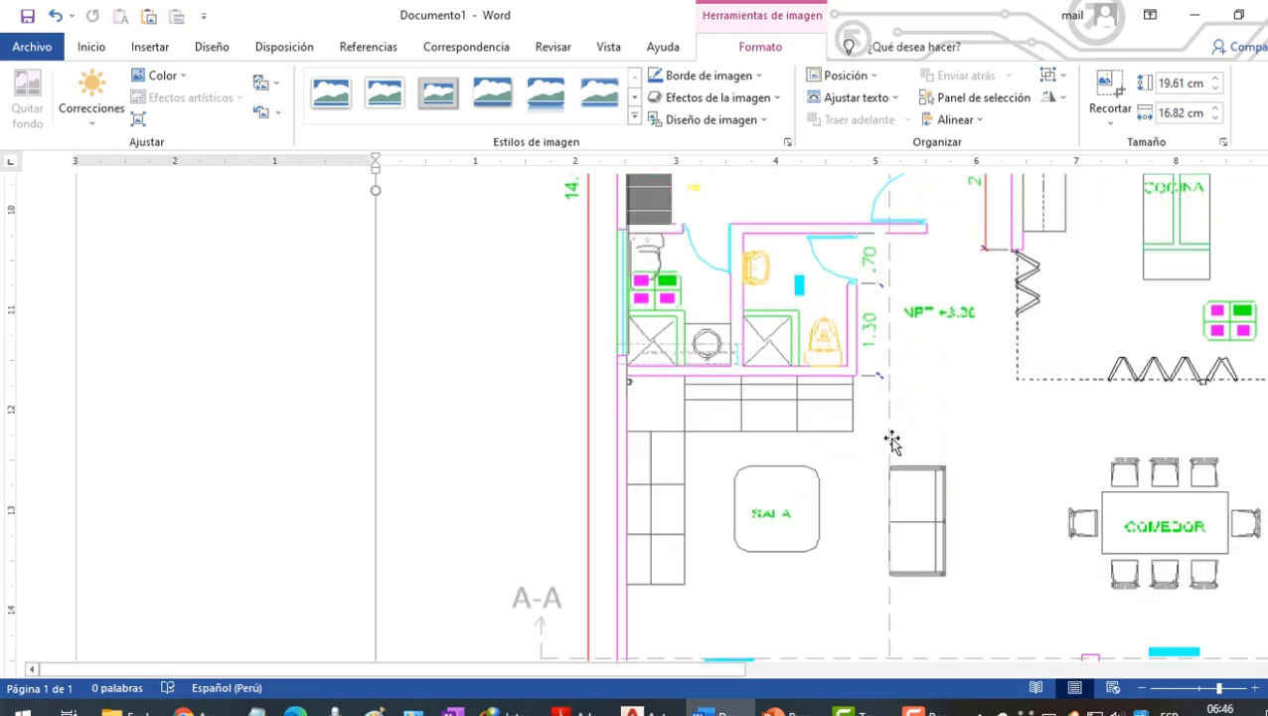
pyautogui.scroll(10, 898, 432)
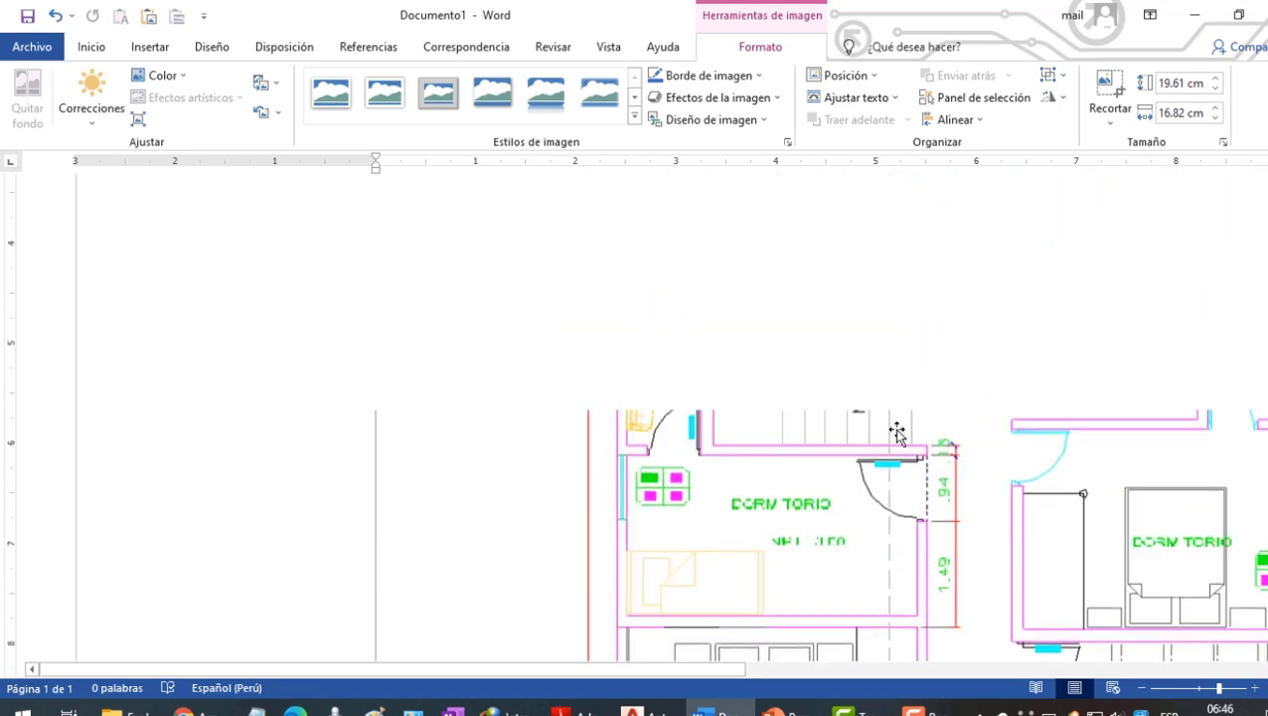
pyautogui.click(1203, 688)
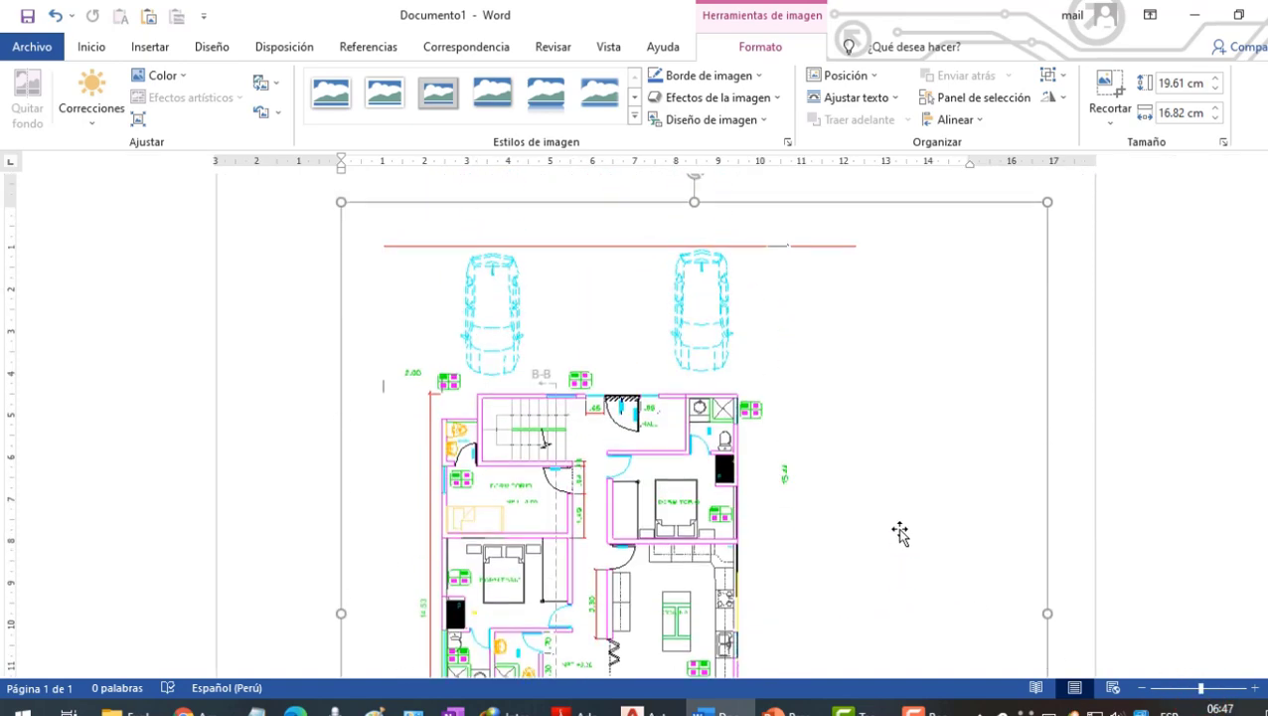
pyautogui.scroll(-5, 870, 512)
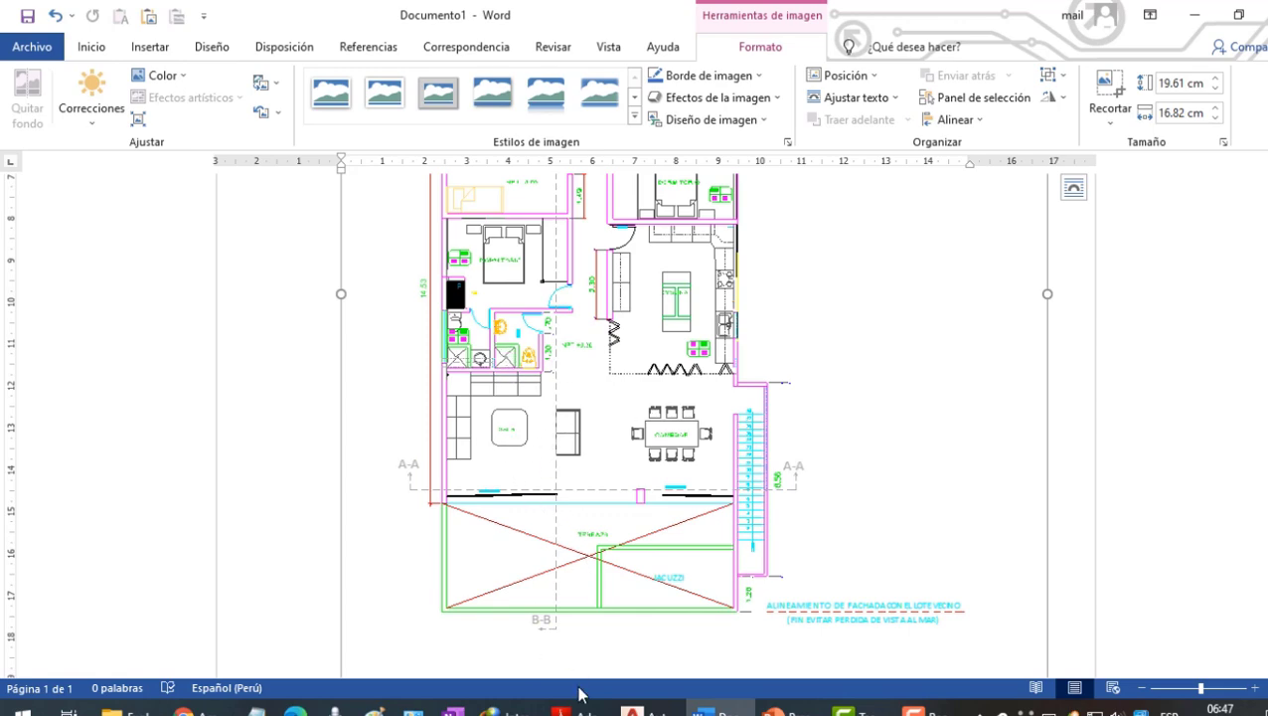
# - Switch to AutoCAD and assign the monochrome.ctb plot style table to all layouts in the Model page setup
pyautogui.click(632, 712)
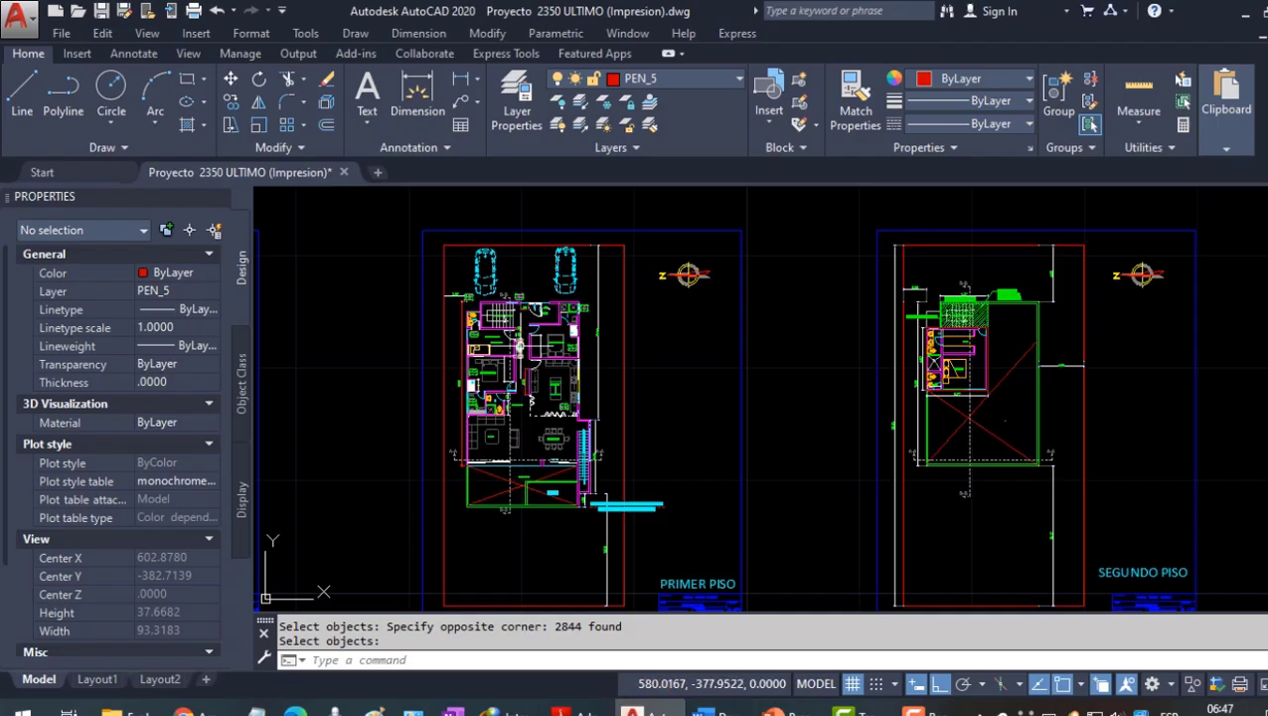
pyautogui.rightClick(43, 679)
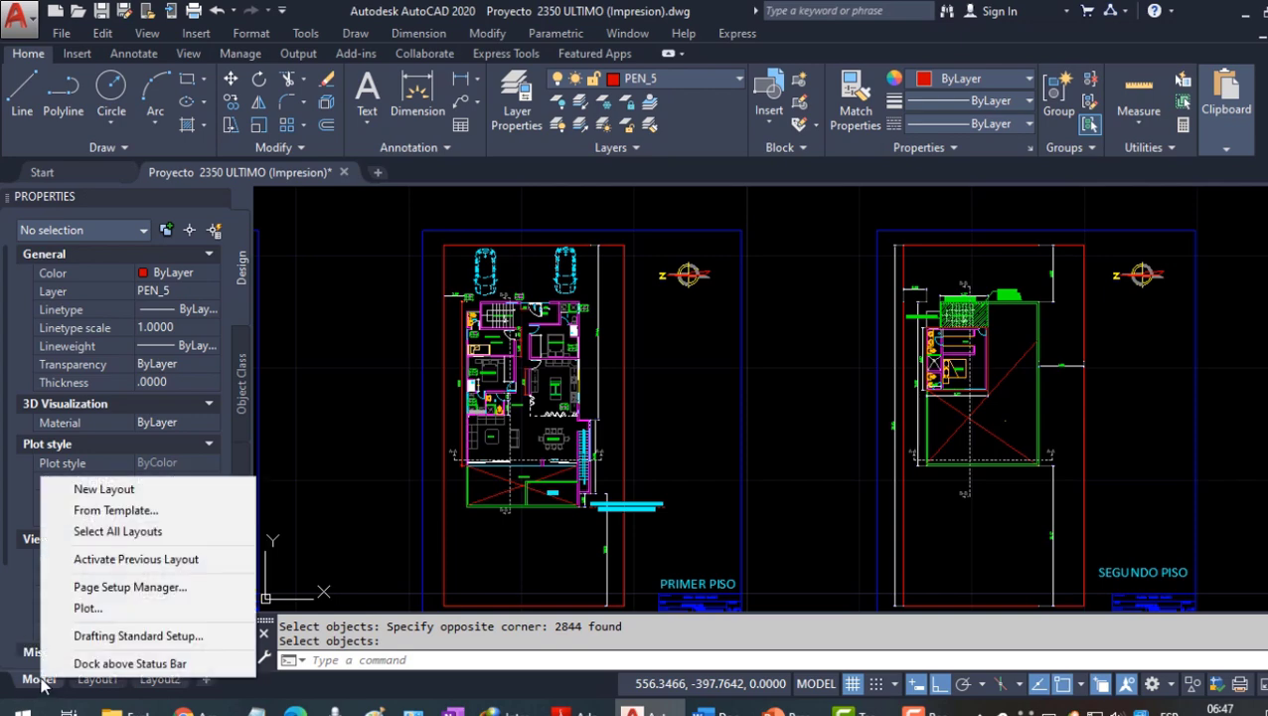
pyautogui.click(129, 587)
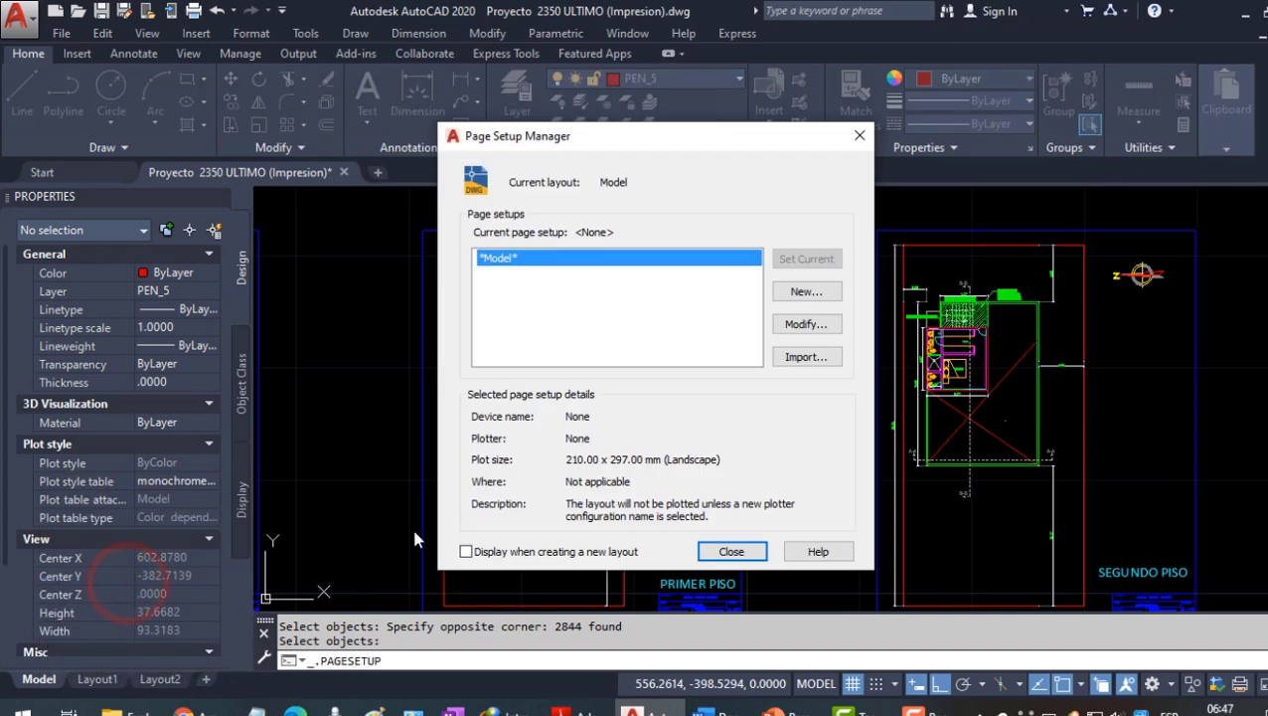
pyautogui.click(810, 326)
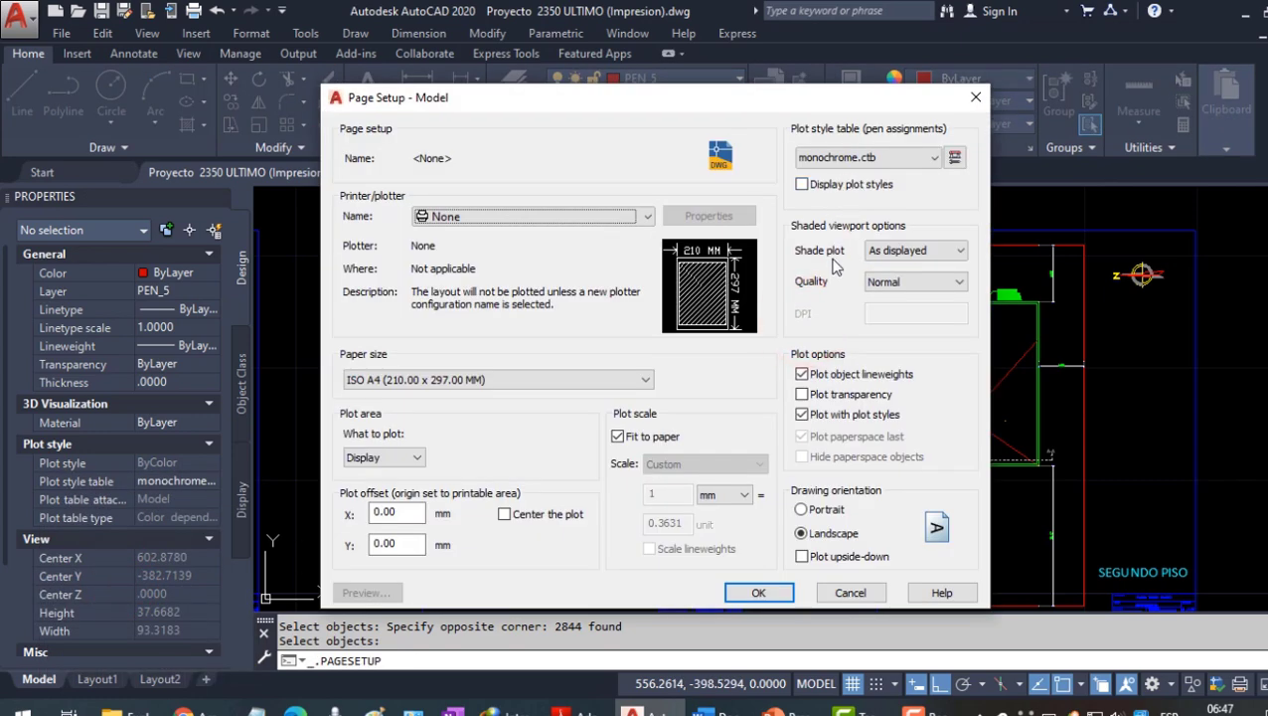
pyautogui.click(861, 160)
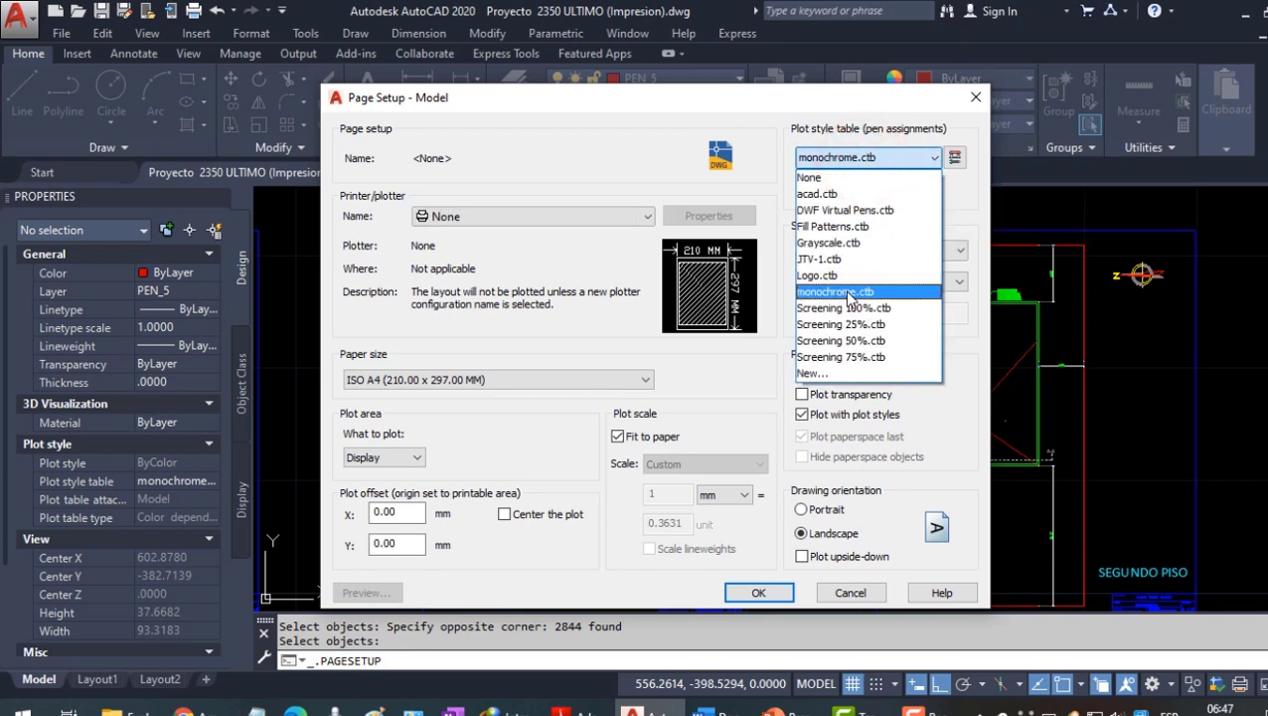
pyautogui.click(848, 291)
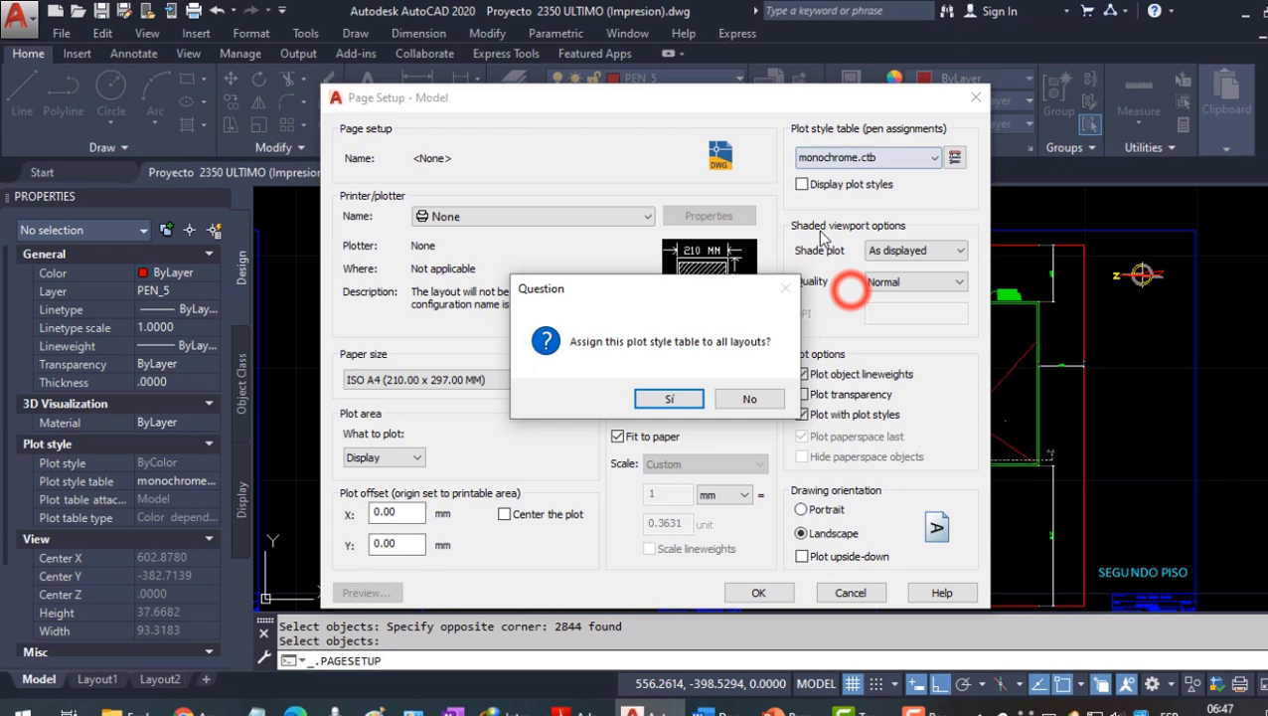
pyautogui.click(668, 396)
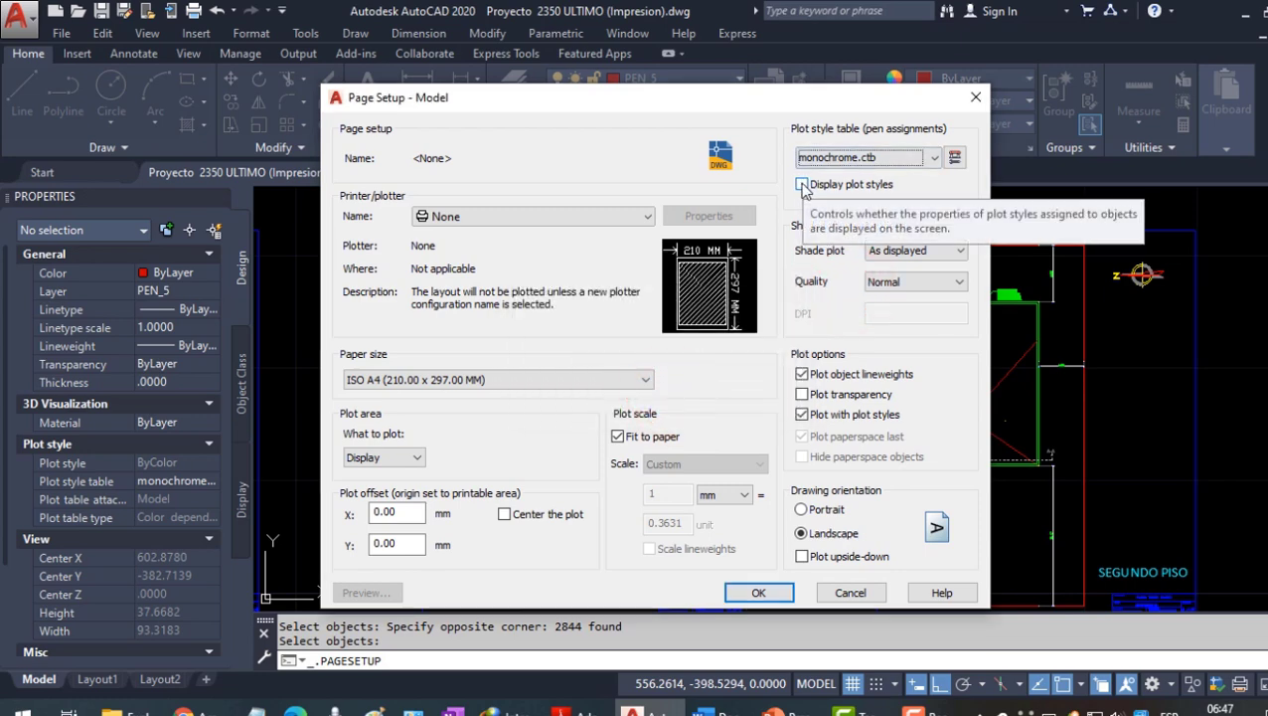
# - Turn on Display plot styles in the Model page setup, apply it and close the Page Setup Manager
pyautogui.click(801, 185)
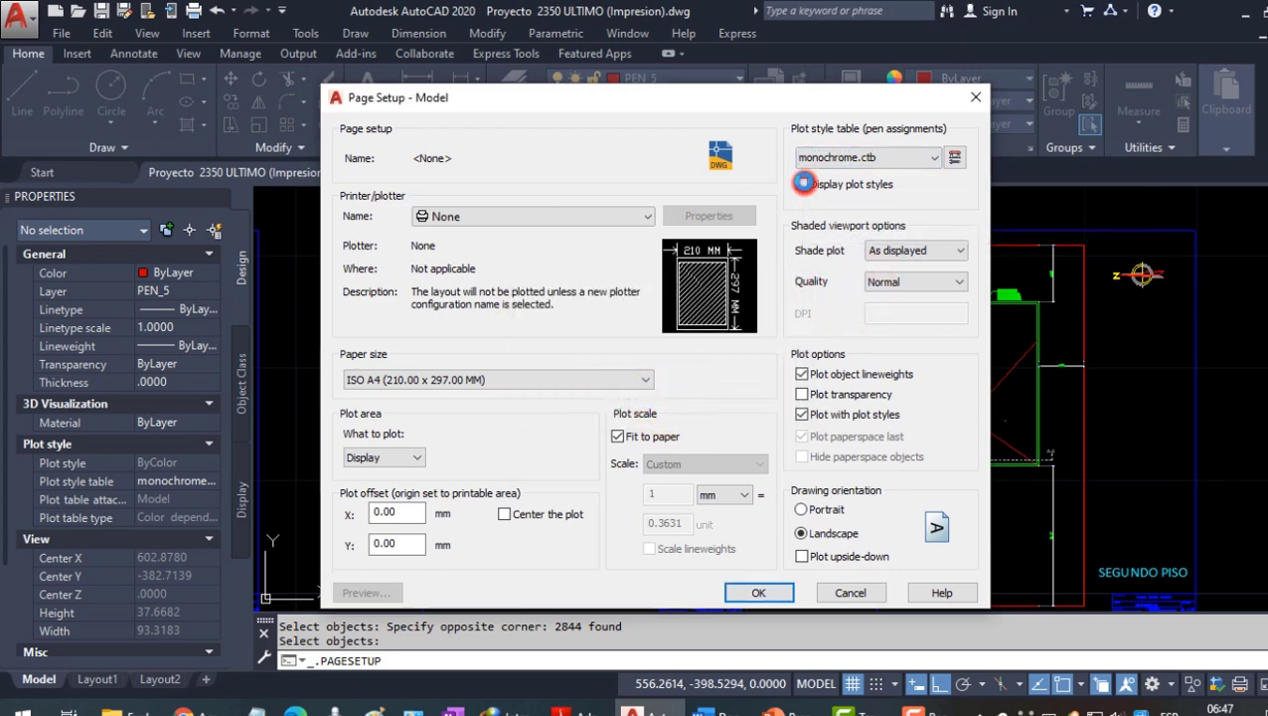
pyautogui.click(757, 592)
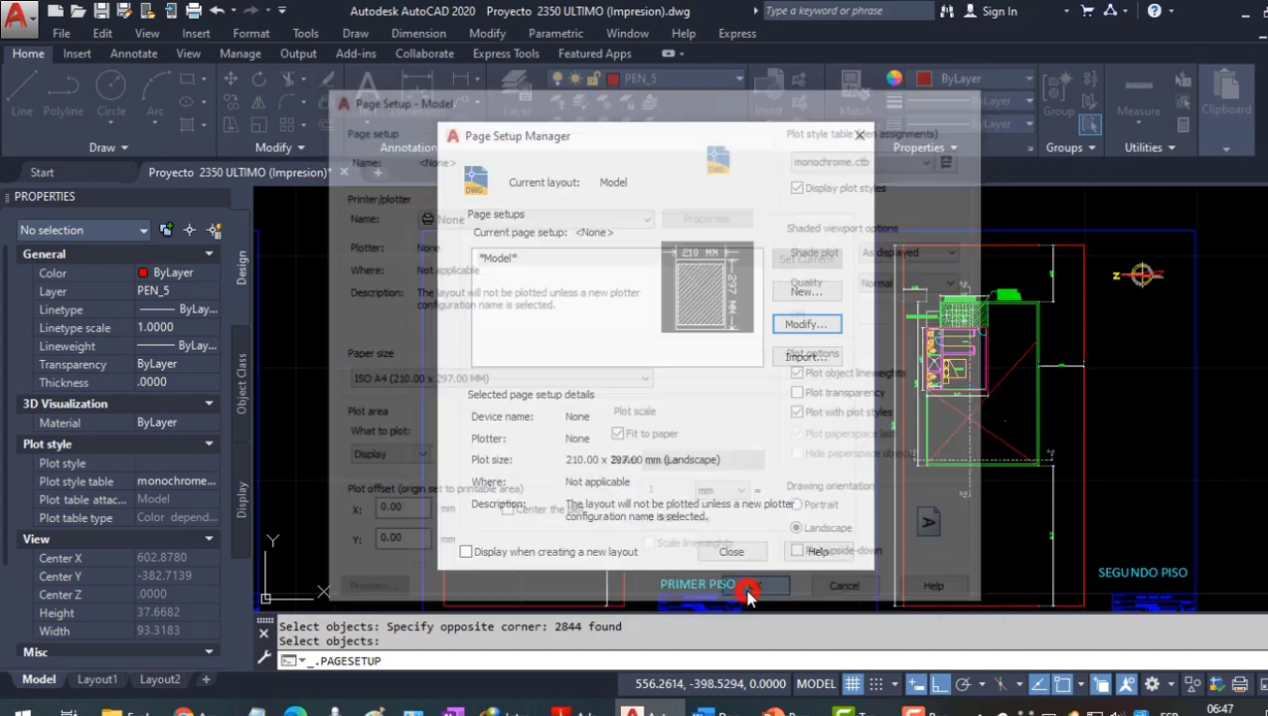
pyautogui.click(733, 557)
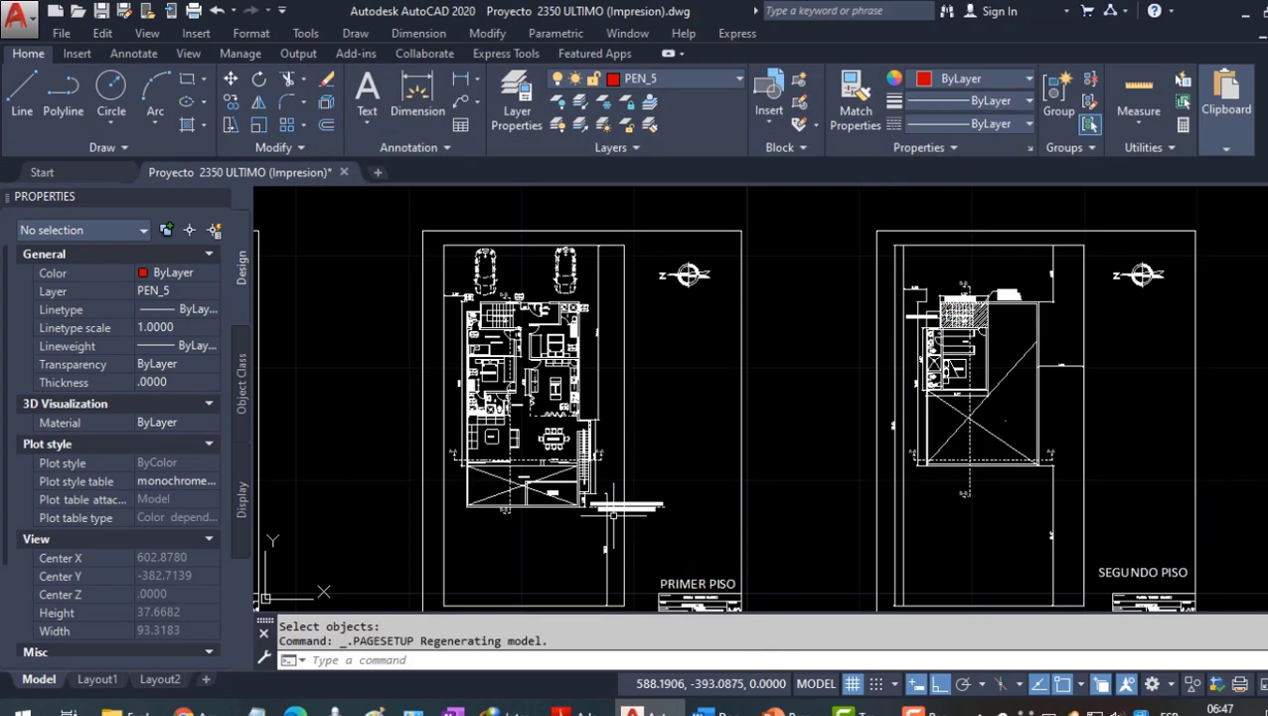
# - Examine the monochrome appearance and line thicknesses of the PRIMER PISO plan at close range
pyautogui.scroll(4, 460, 318)
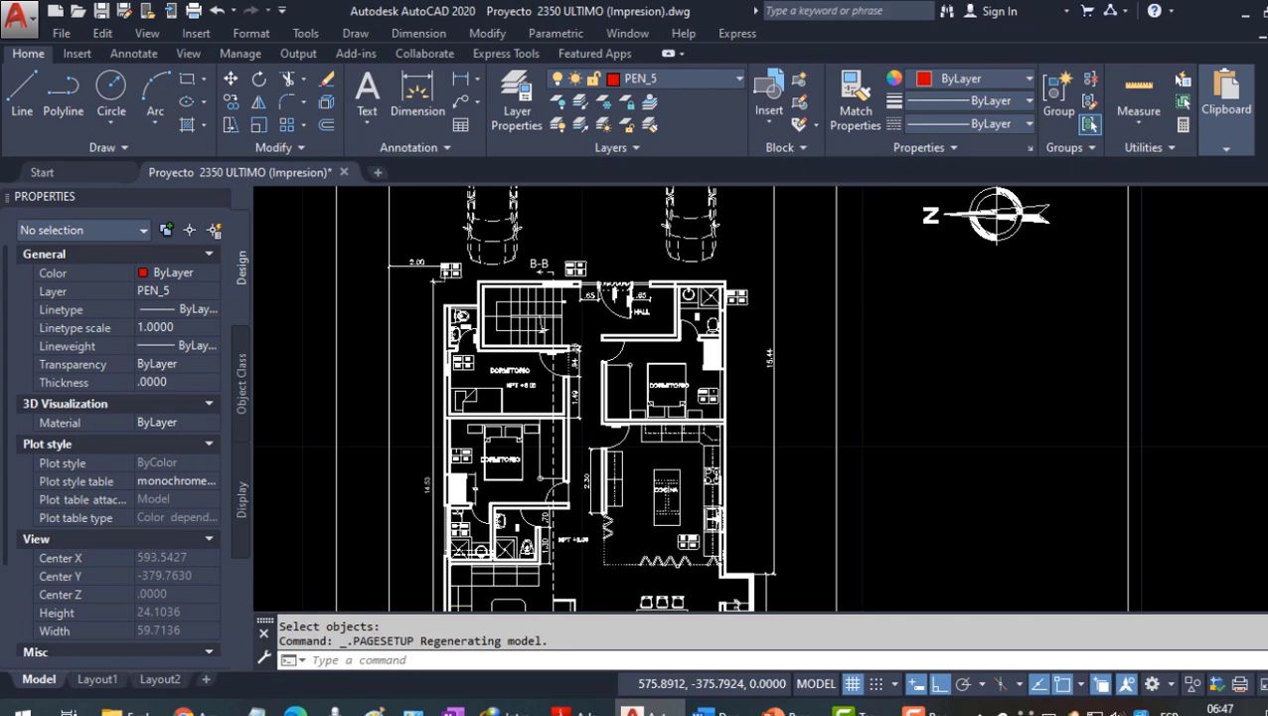
pyautogui.scroll(5, 461, 328)
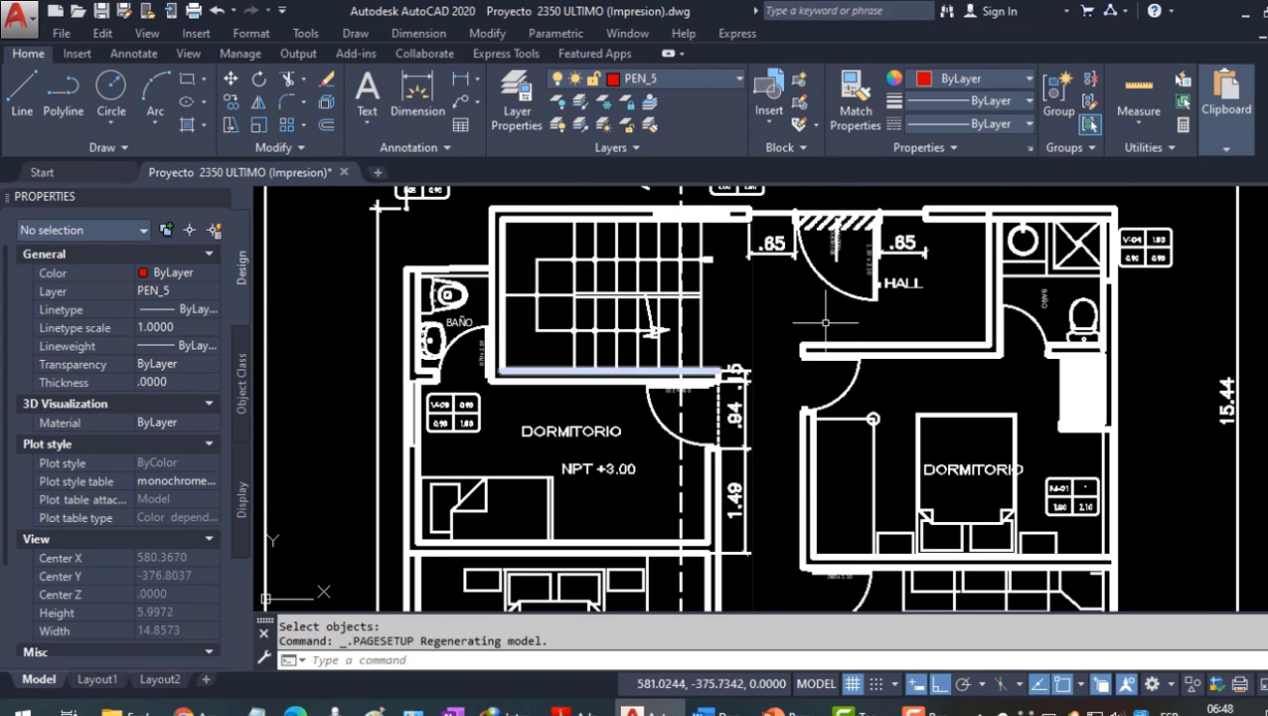
pyautogui.scroll(-3, 517, 328)
pyautogui.scroll(5, 537, 343)
pyautogui.scroll(-6, 537, 343)
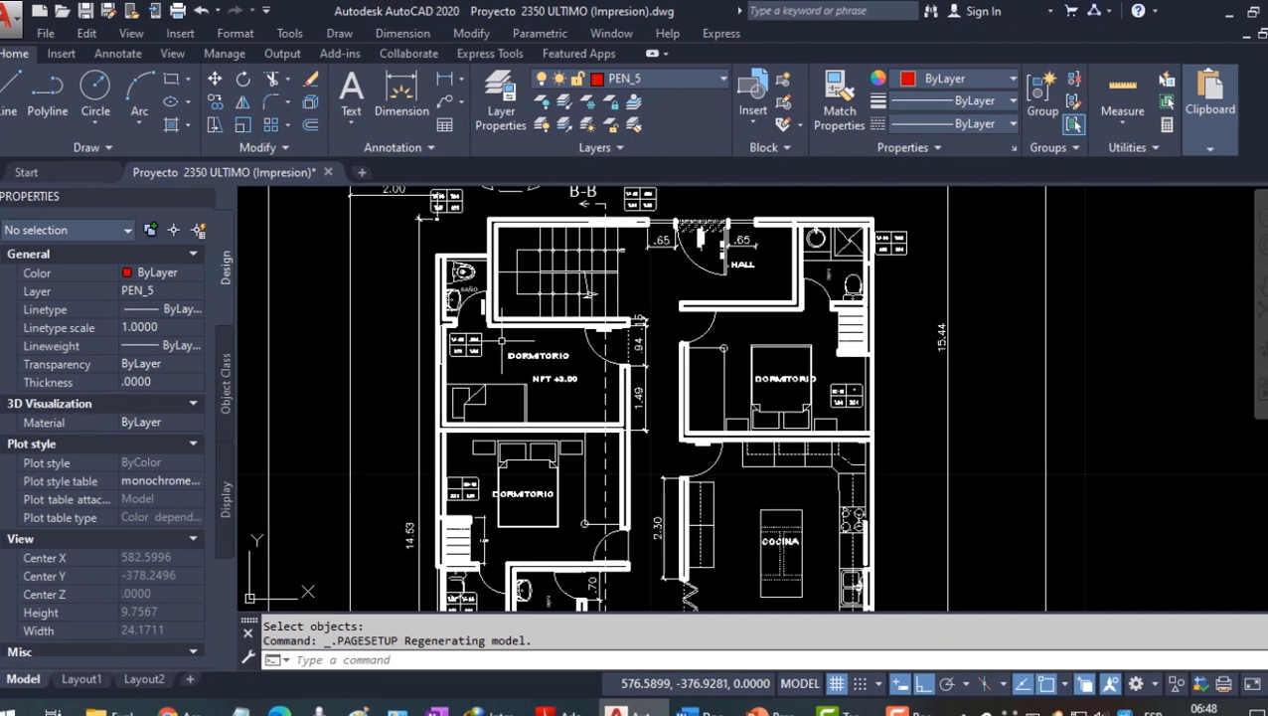
pyautogui.scroll(2, 537, 343)
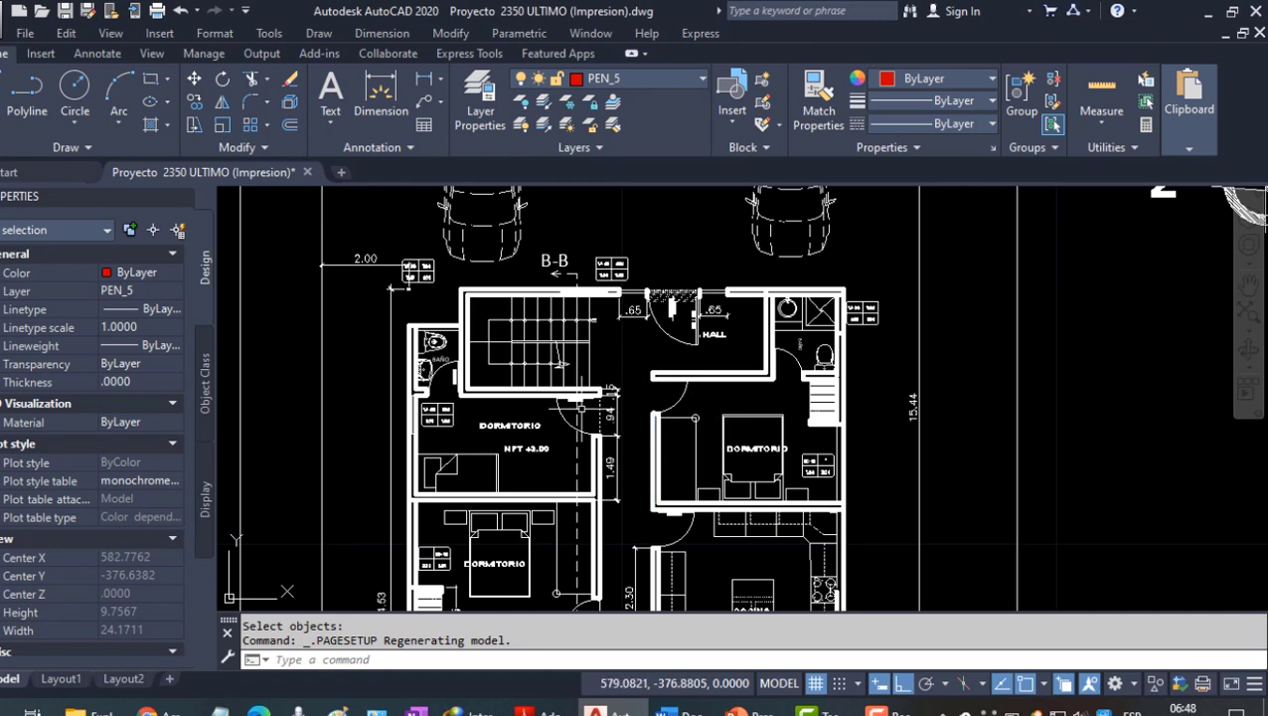
pyautogui.scroll(-2, 507, 439)
pyautogui.scroll(-2, 517, 328)
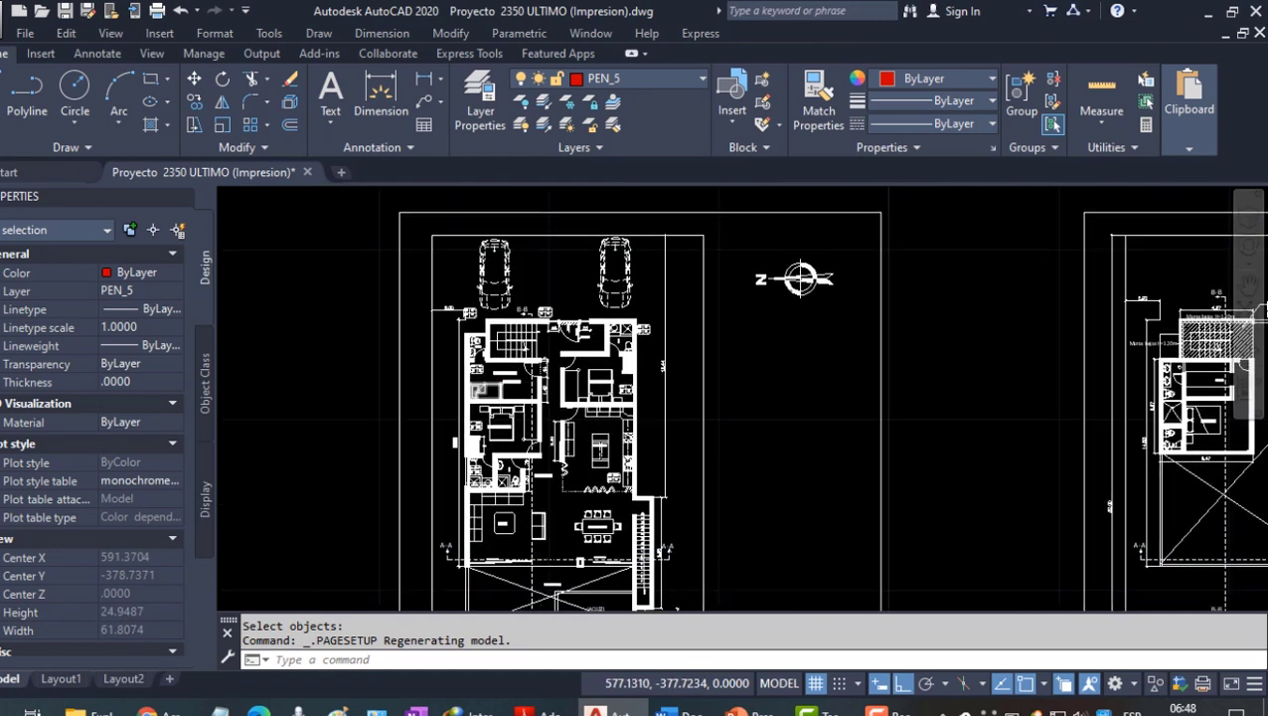
pyautogui.scroll(2, 532, 387)
# - Add the LineWeight toggle to the status bar and switch the lineweight display off and back on to check the plan
pyautogui.click(1256, 683)
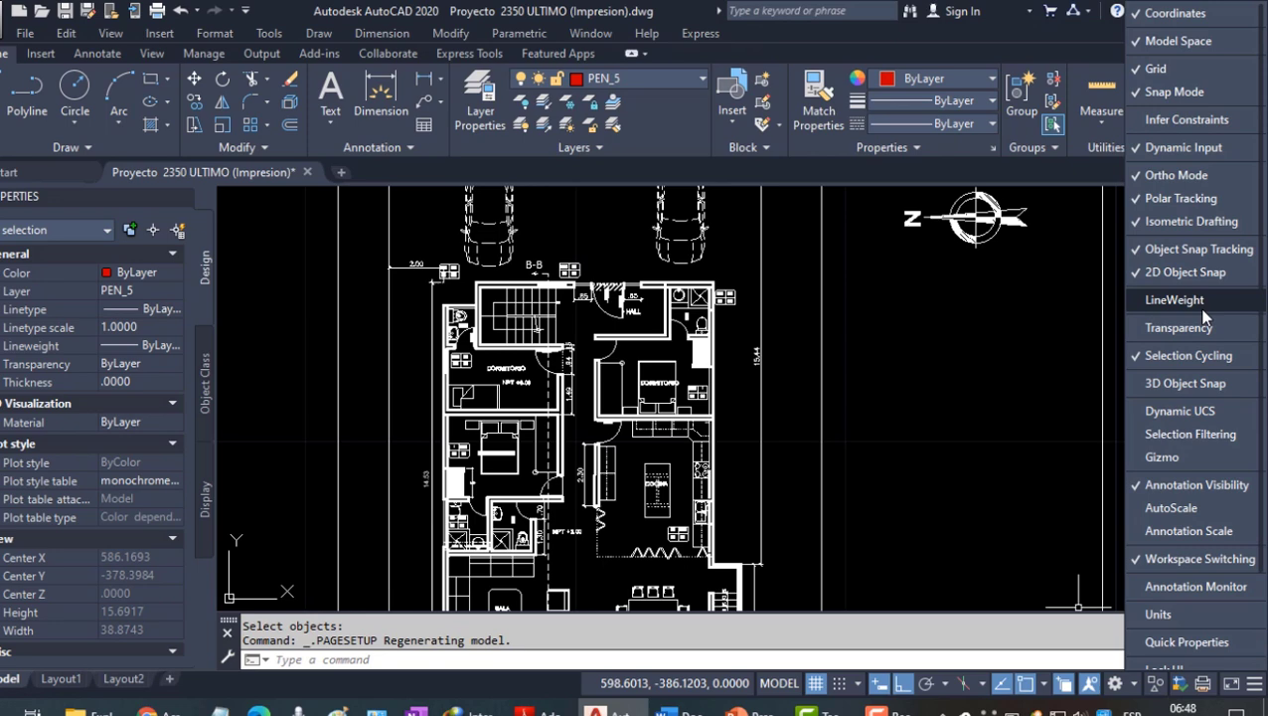
pyautogui.click(1256, 684)
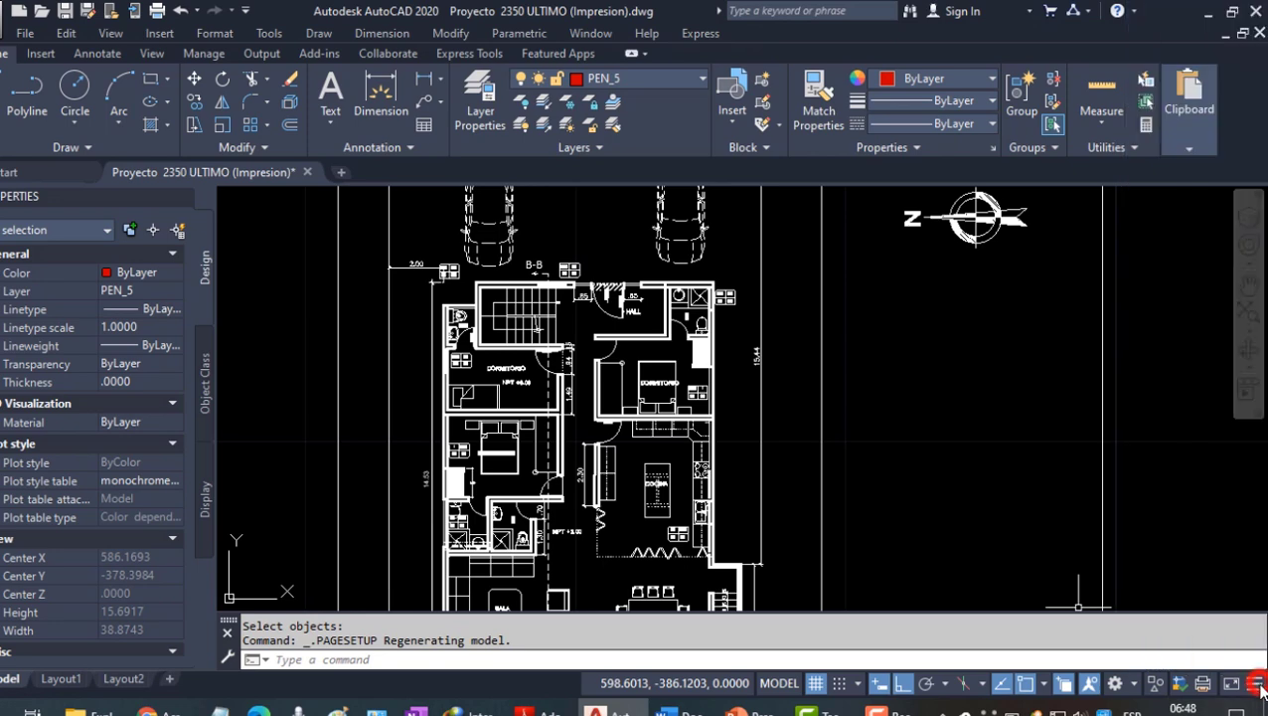
pyautogui.click(1255, 684)
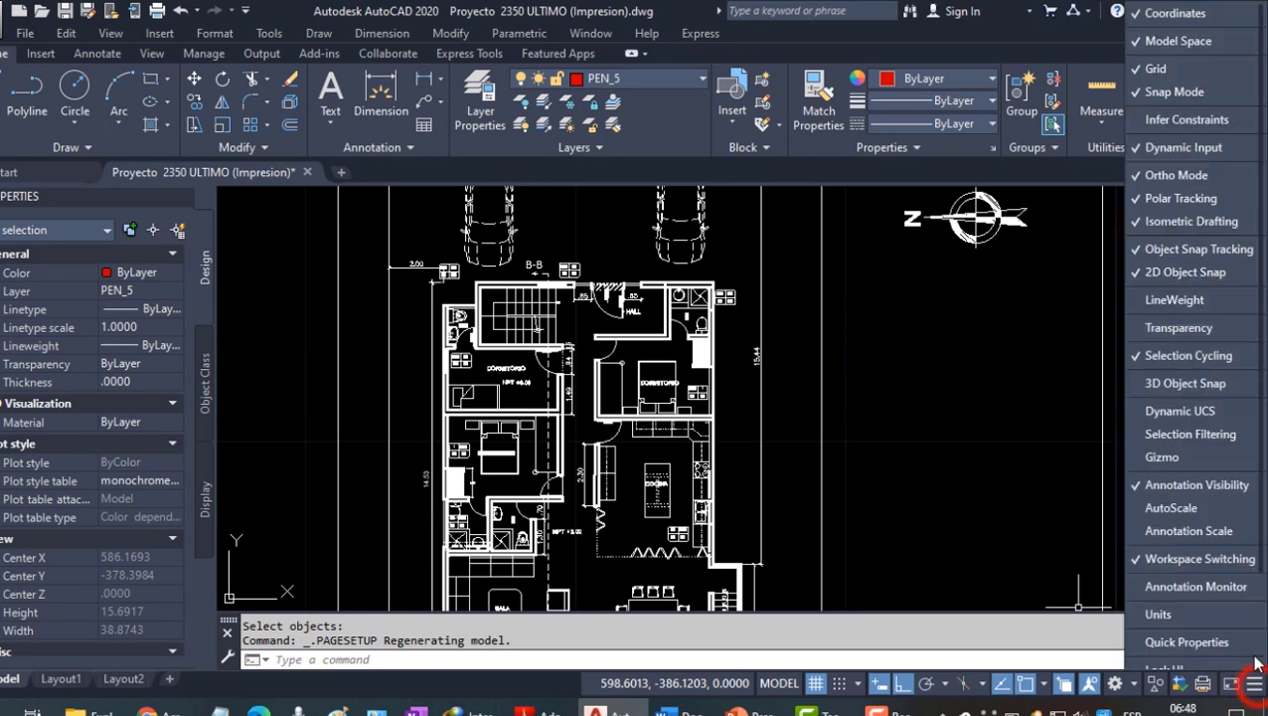
pyautogui.click(1133, 299)
pyautogui.click(1039, 683)
pyautogui.click(1038, 684)
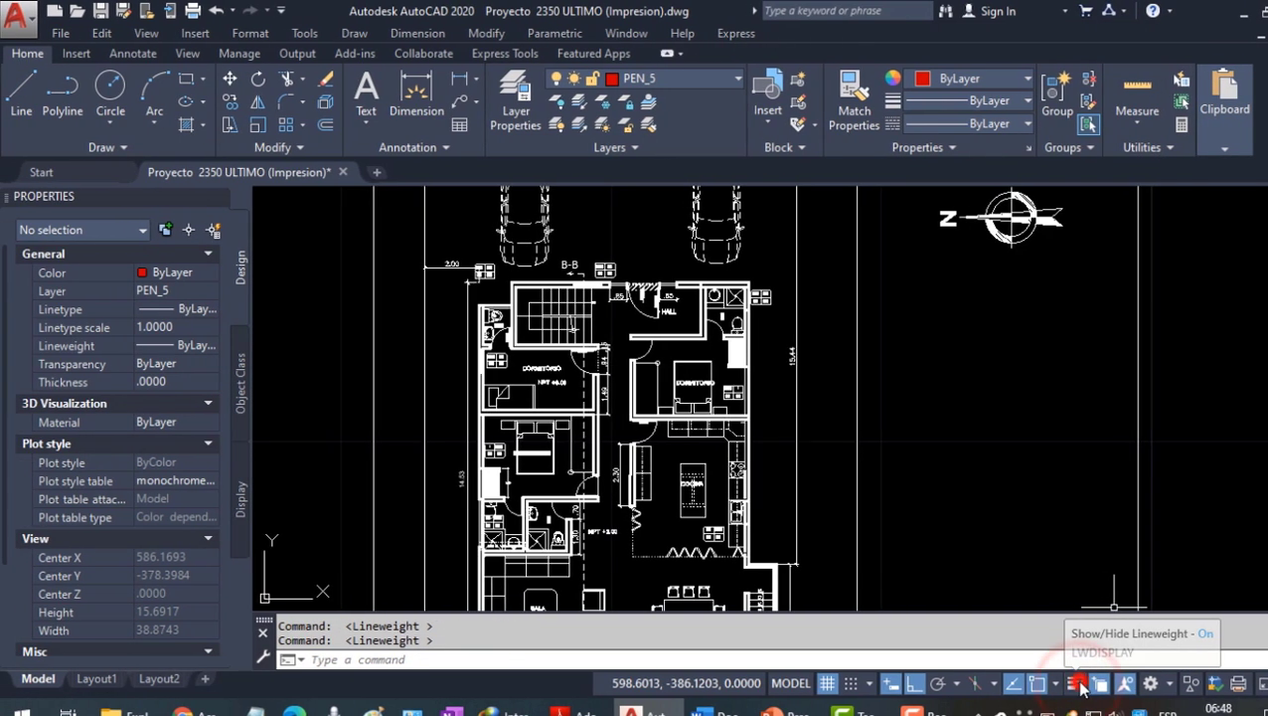
pyautogui.scroll(2, 532, 324)
pyautogui.scroll(-3, 532, 323)
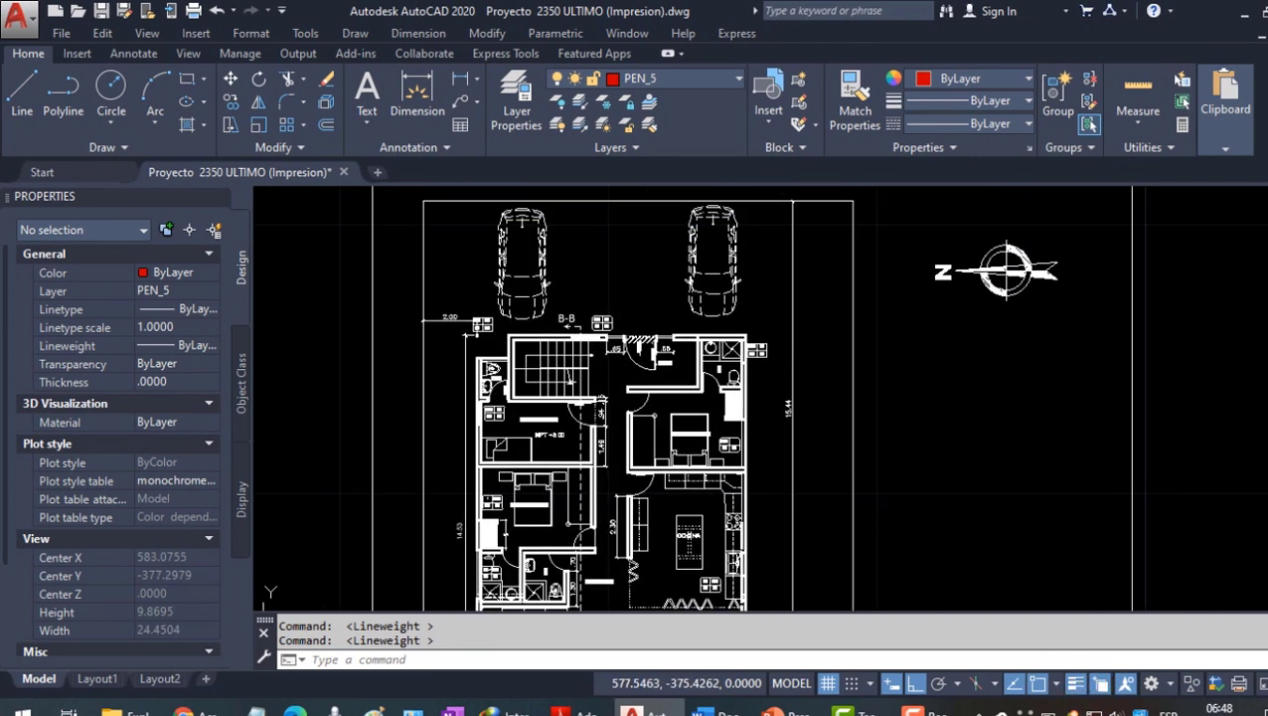
# - Export the PRIMER PISO plan objects as a Windows metafile named Proyecto 2350 ULTIMO (Impresion) bn.wmf
pyautogui.scroll(-4, 761, 398)
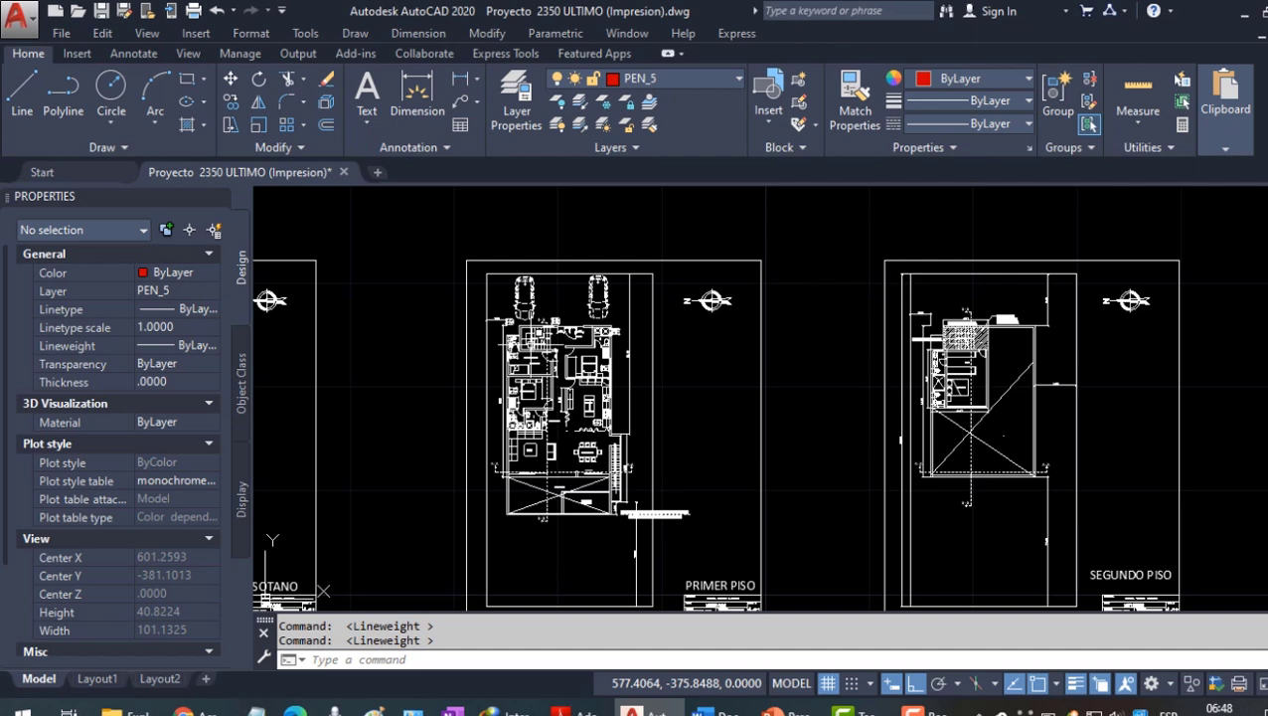
pyautogui.click(18, 19)
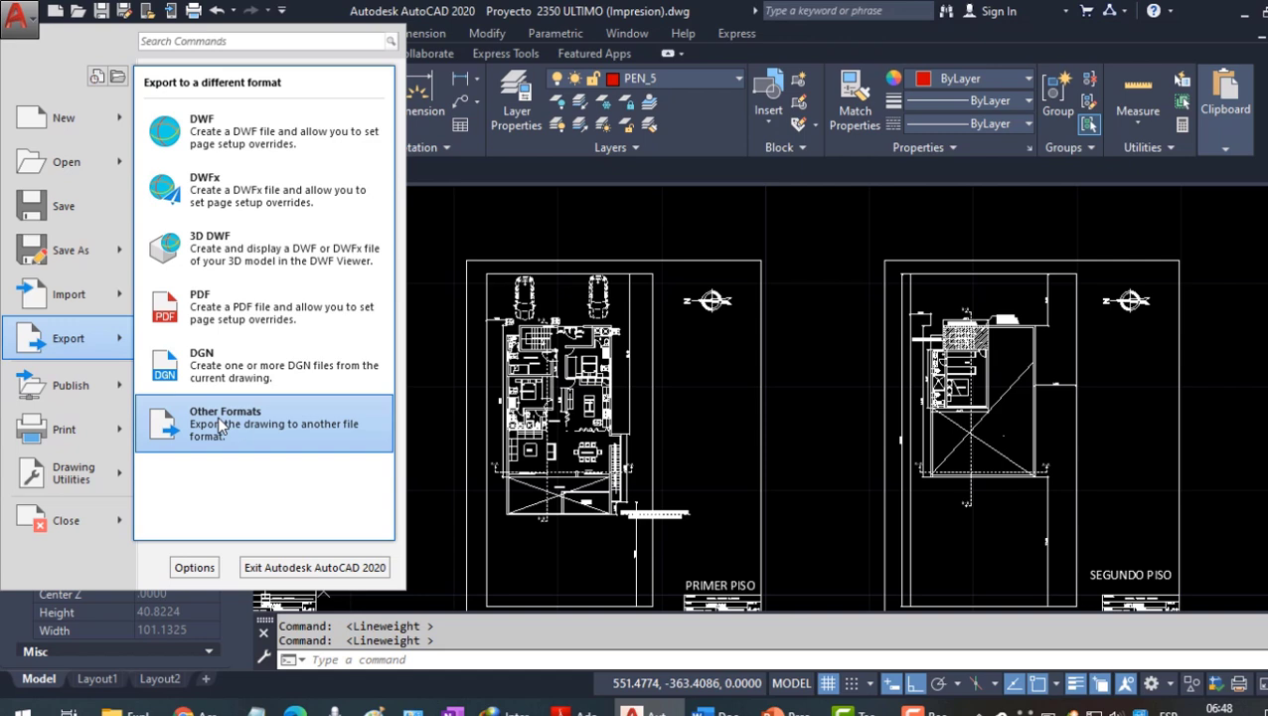
pyautogui.click(230, 420)
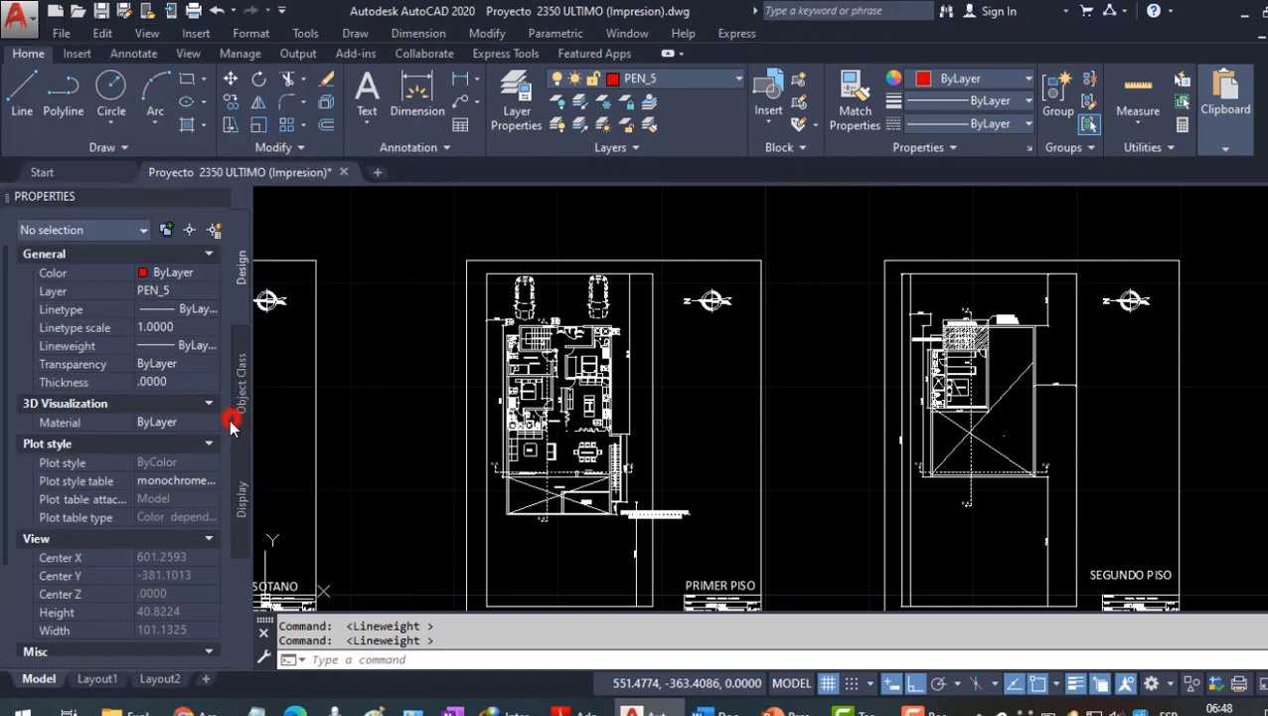
pyautogui.click(498, 537)
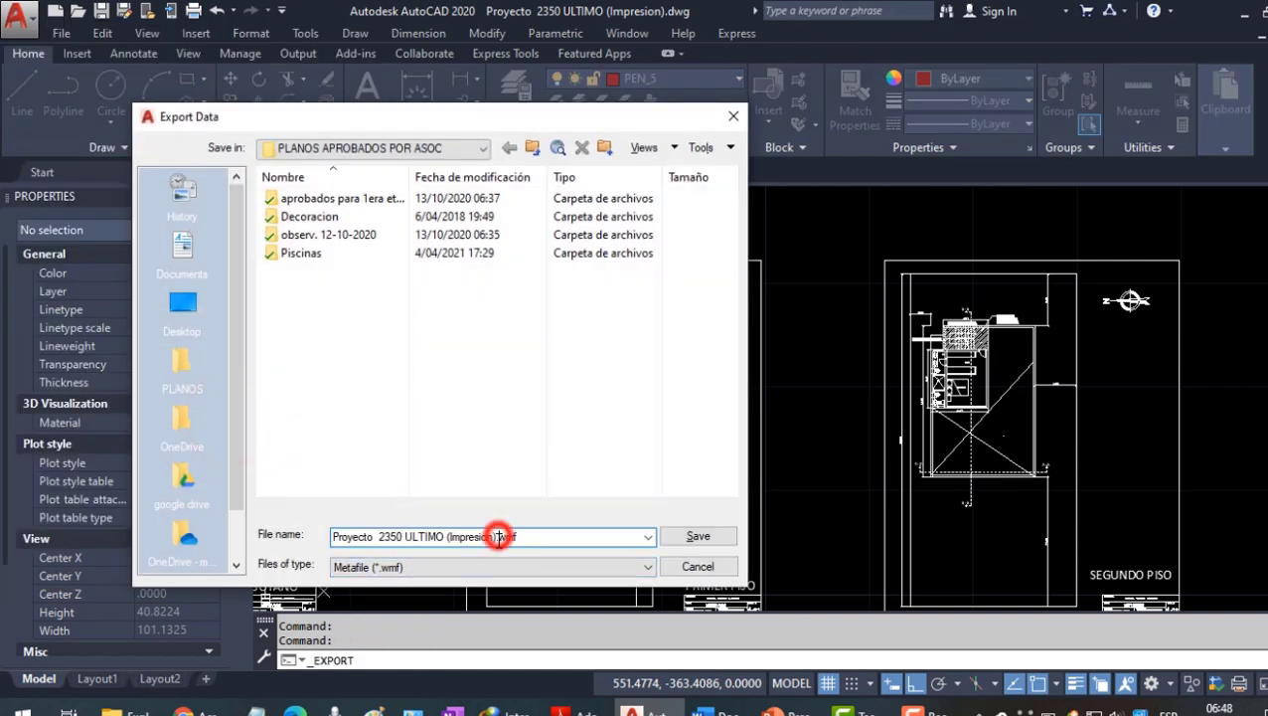
pyautogui.write('bn')
pyautogui.click(696, 539)
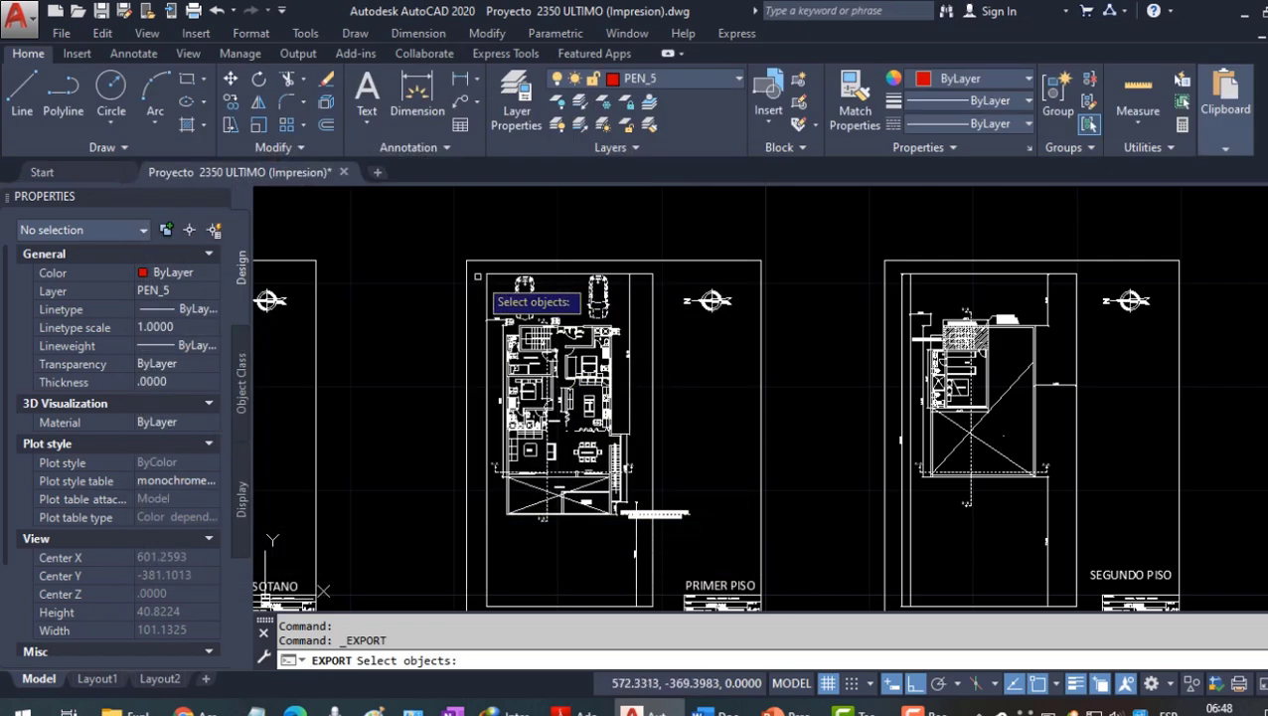
pyautogui.click(476, 269)
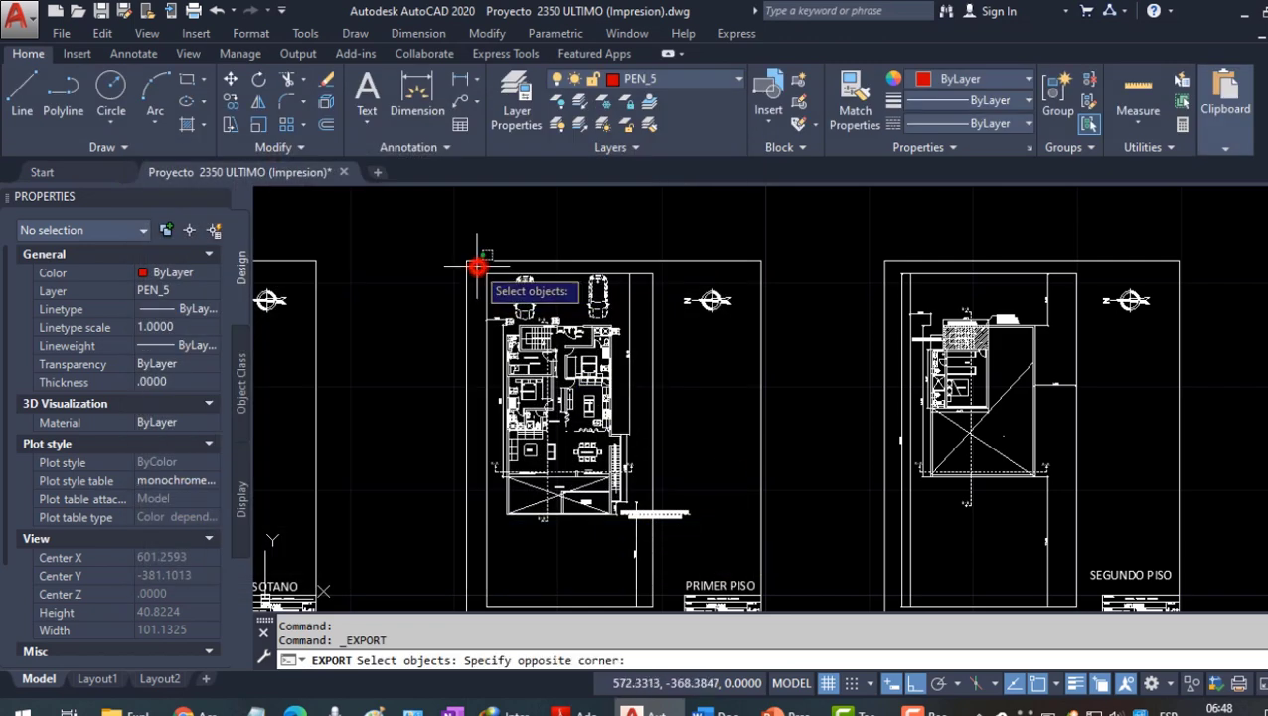
pyautogui.click(703, 533)
pyautogui.press('Return')
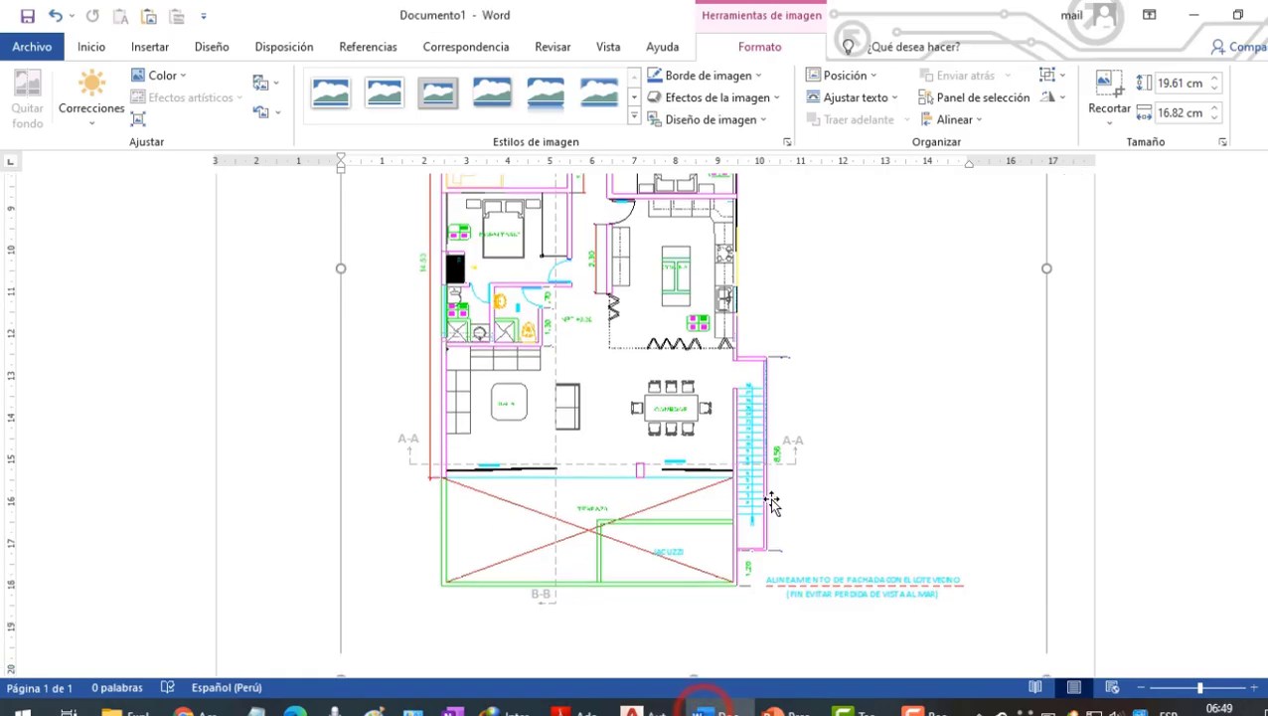
# - Switch to Word and push the coloured plan onto the next page, placing the cursor on the empty first page
pyautogui.scroll(-4, 1005, 444)
pyautogui.scroll(5, 1036, 442)
pyautogui.click(1036, 441)
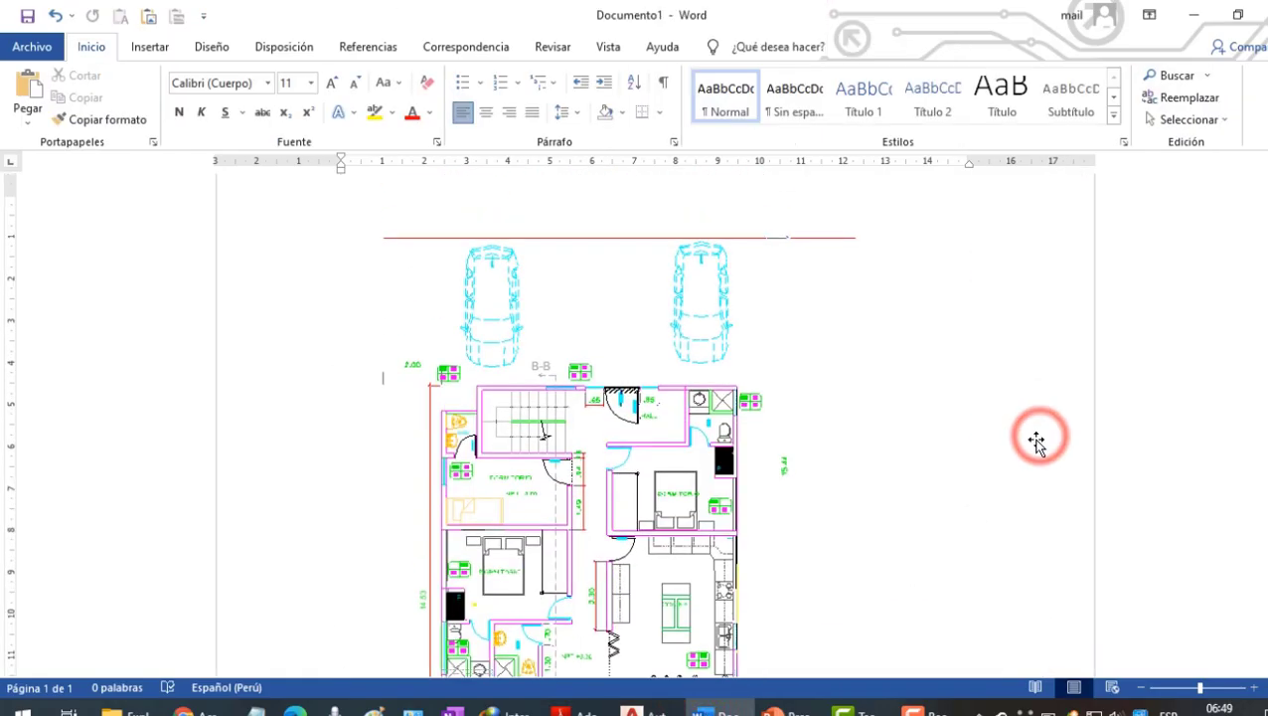
pyautogui.scroll(-1, 1035, 444)
pyautogui.press('Return')
pyautogui.scroll(10, 1035, 444)
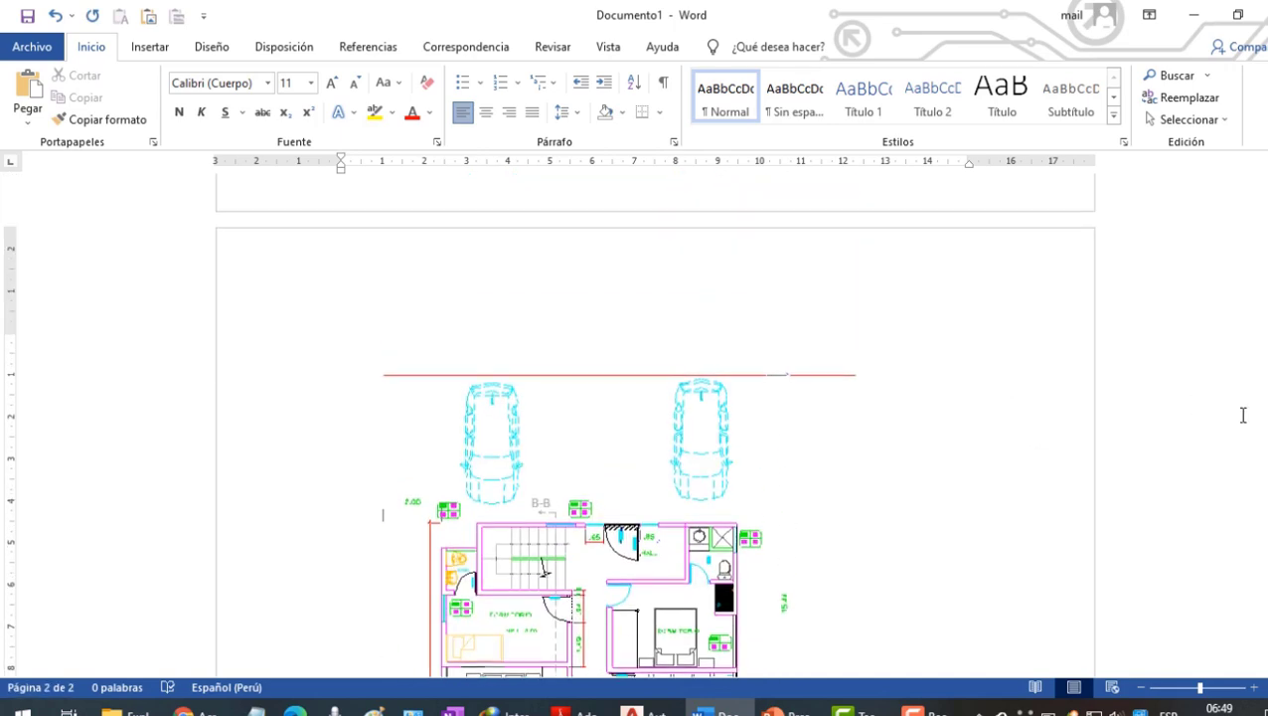
pyautogui.click(541, 240)
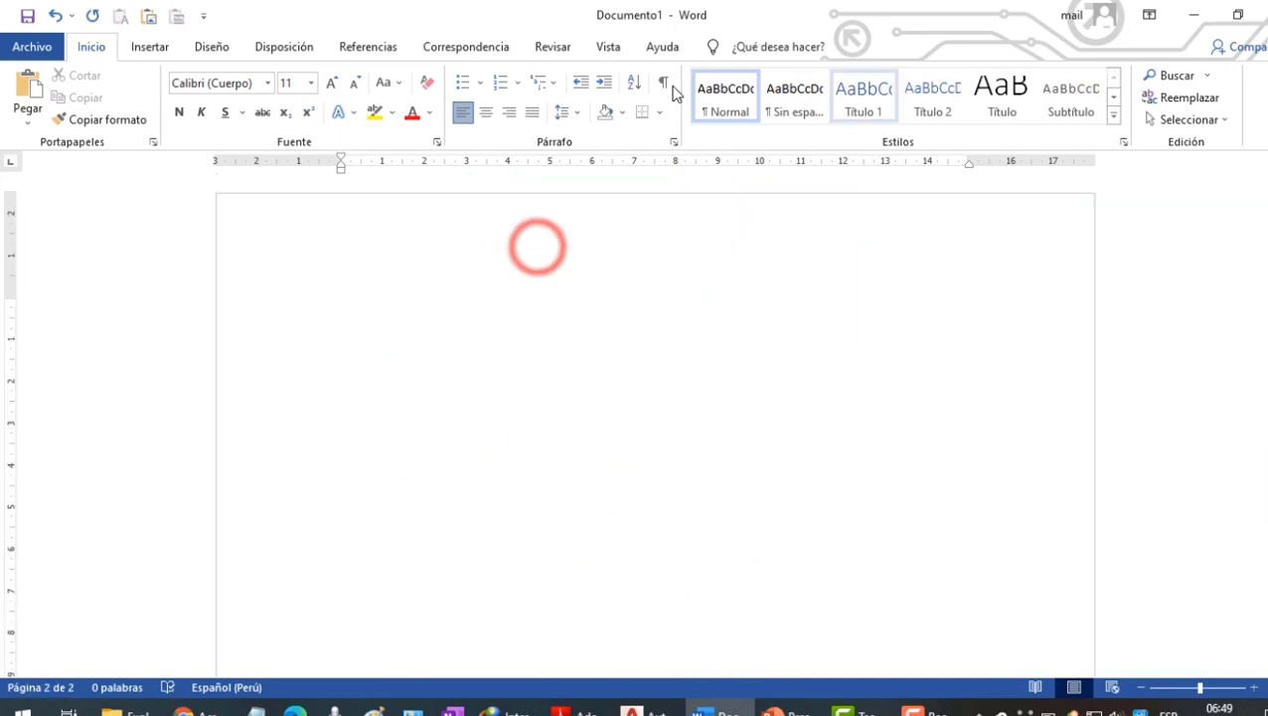
# - Insert the picture Proyecto 2350 ULTIMO (Impresion) bn.wmf from the CAD Practice folder
pyautogui.click(147, 47)
pyautogui.click(219, 104)
pyautogui.click(248, 169)
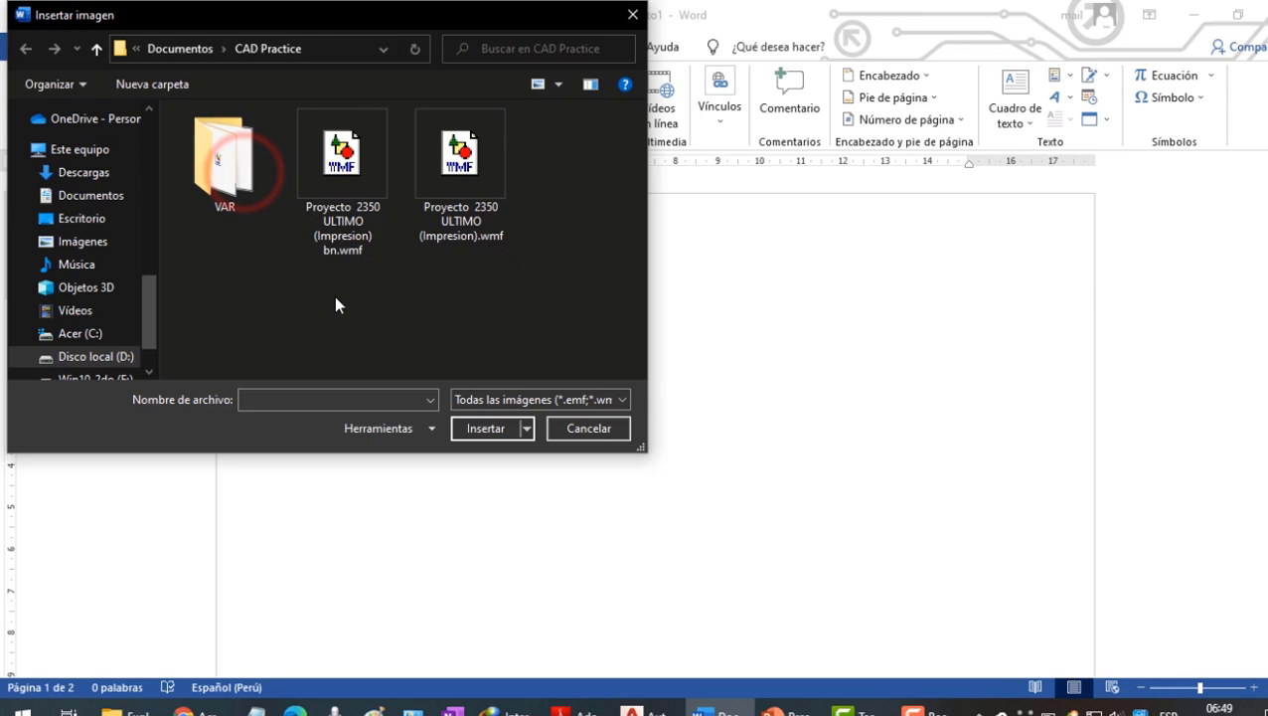
pyautogui.click(342, 157)
pyautogui.click(484, 427)
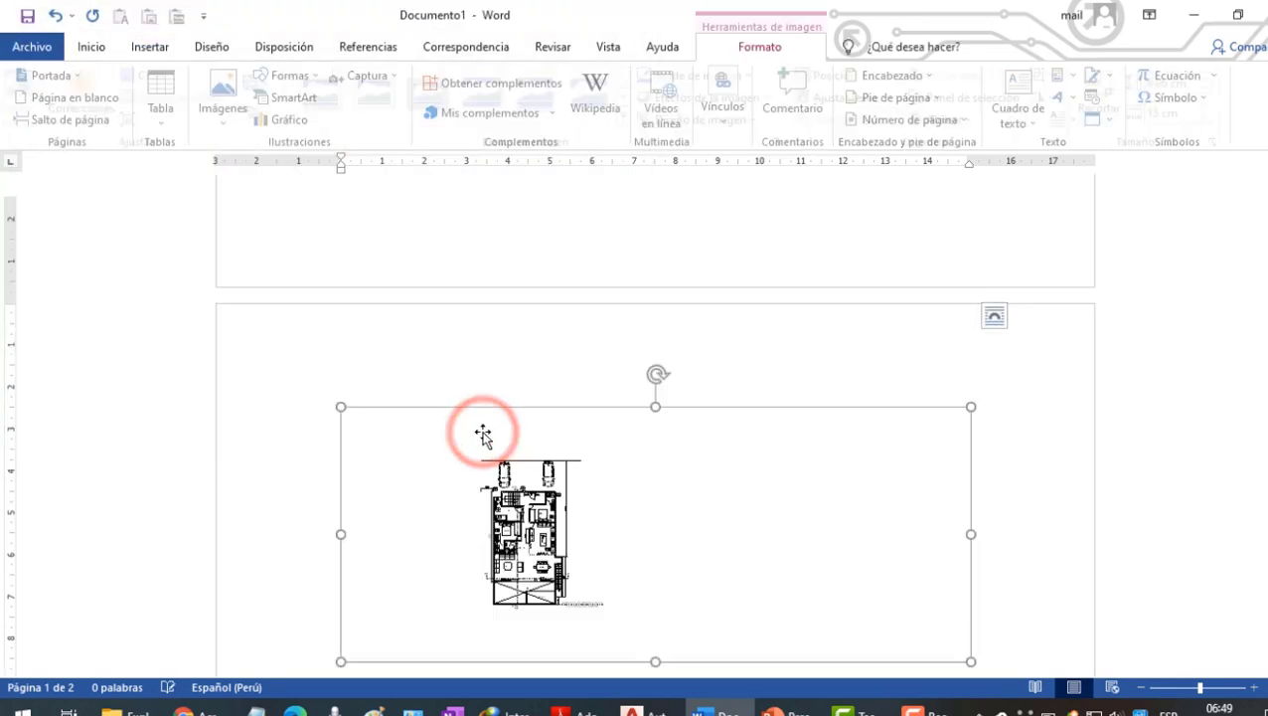
# - Crop the blank margins on all four sides of the monochrome plan picture to about 3.41 cm wide and 4.46 cm high
pyautogui.click(791, 444)
pyautogui.click(1107, 90)
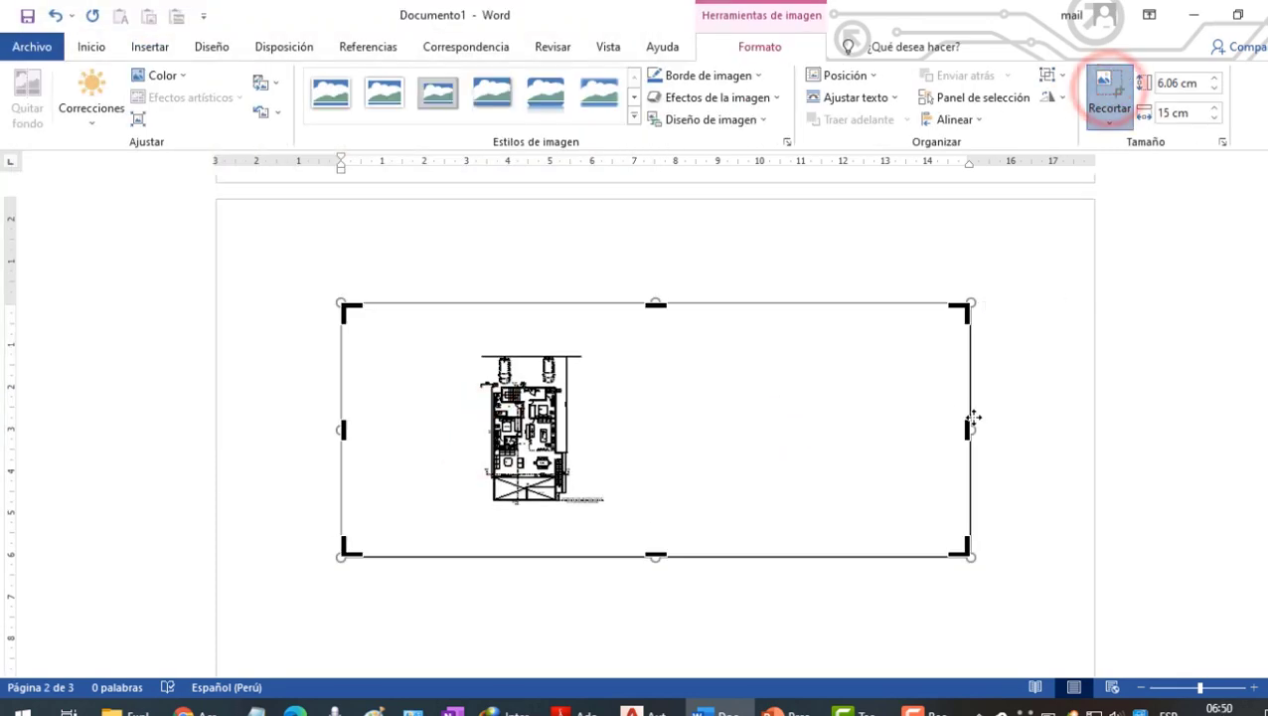
pyautogui.moveTo(965, 427); pyautogui.dragTo(609, 436)
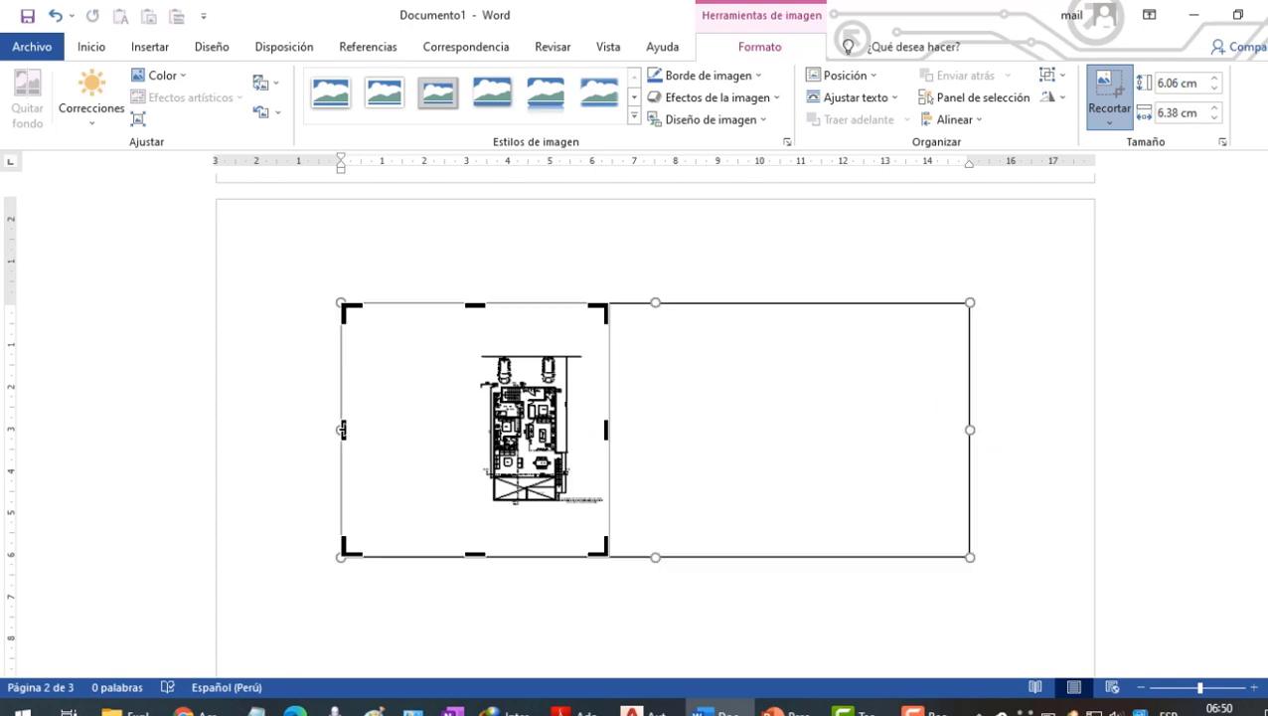
pyautogui.moveTo(345, 430); pyautogui.dragTo(468, 433)
pyautogui.moveTo(412, 303); pyautogui.dragTo(414, 318)
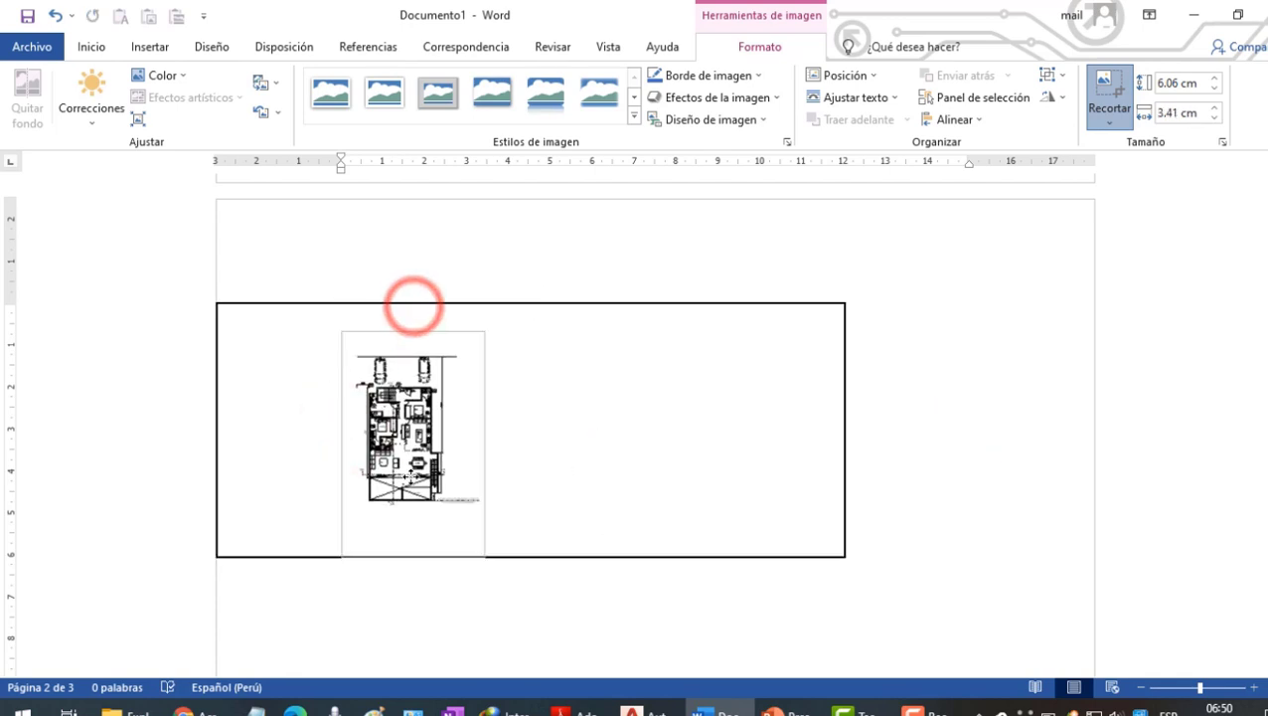
pyautogui.moveTo(414, 527); pyautogui.dragTo(414, 518)
pyautogui.click(433, 547)
# - Enlarge the cropped monochrome plan proportionally to about 15.08 cm wide and 19.75 cm high
pyautogui.click(418, 424)
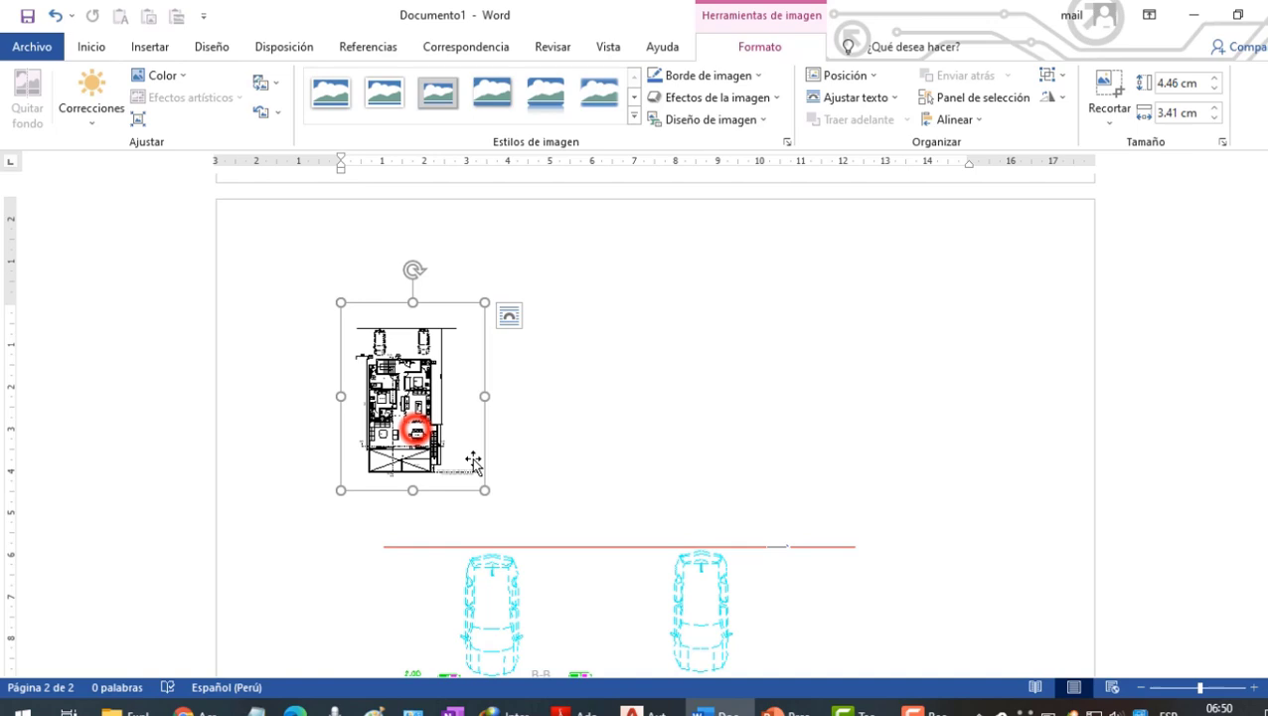
pyautogui.moveTo(485, 487); pyautogui.dragTo(837, 623)
pyautogui.scroll(-5, 877, 594)
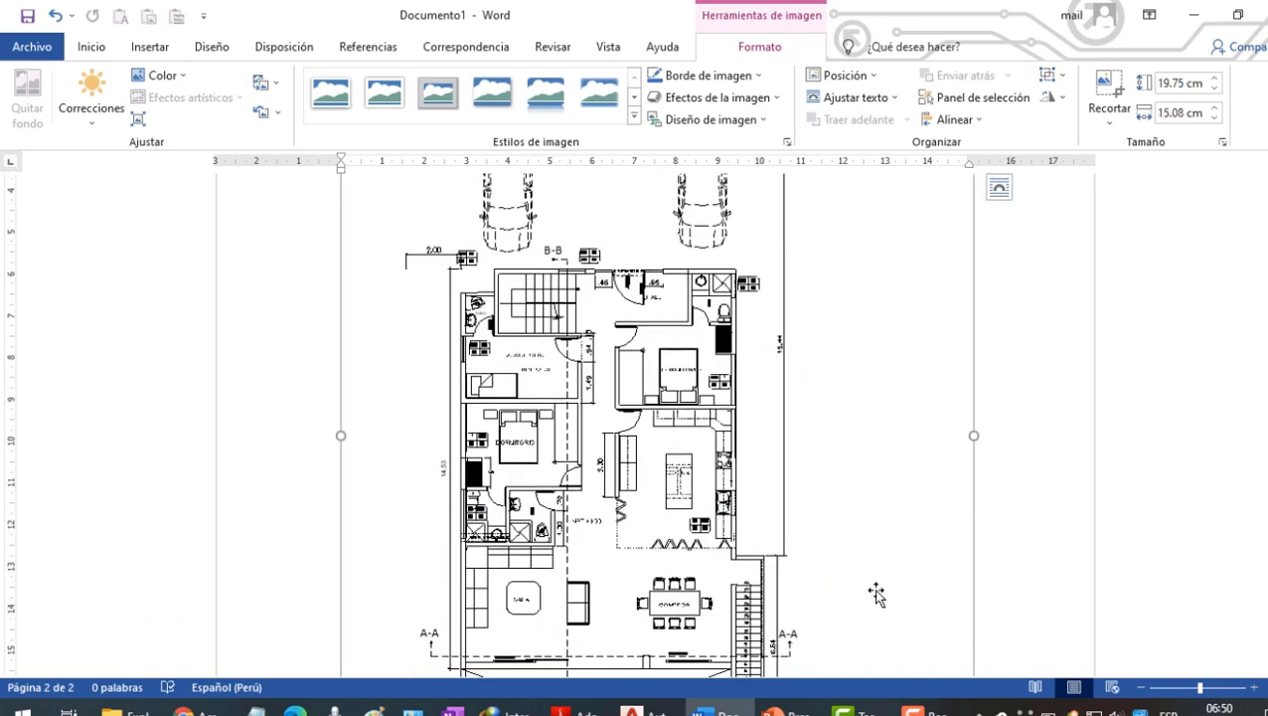
# - Examine the line quality, lineweights and text legibility of the monochrome plan at close range, from the cars to the terrace
pyautogui.click(1234, 688)
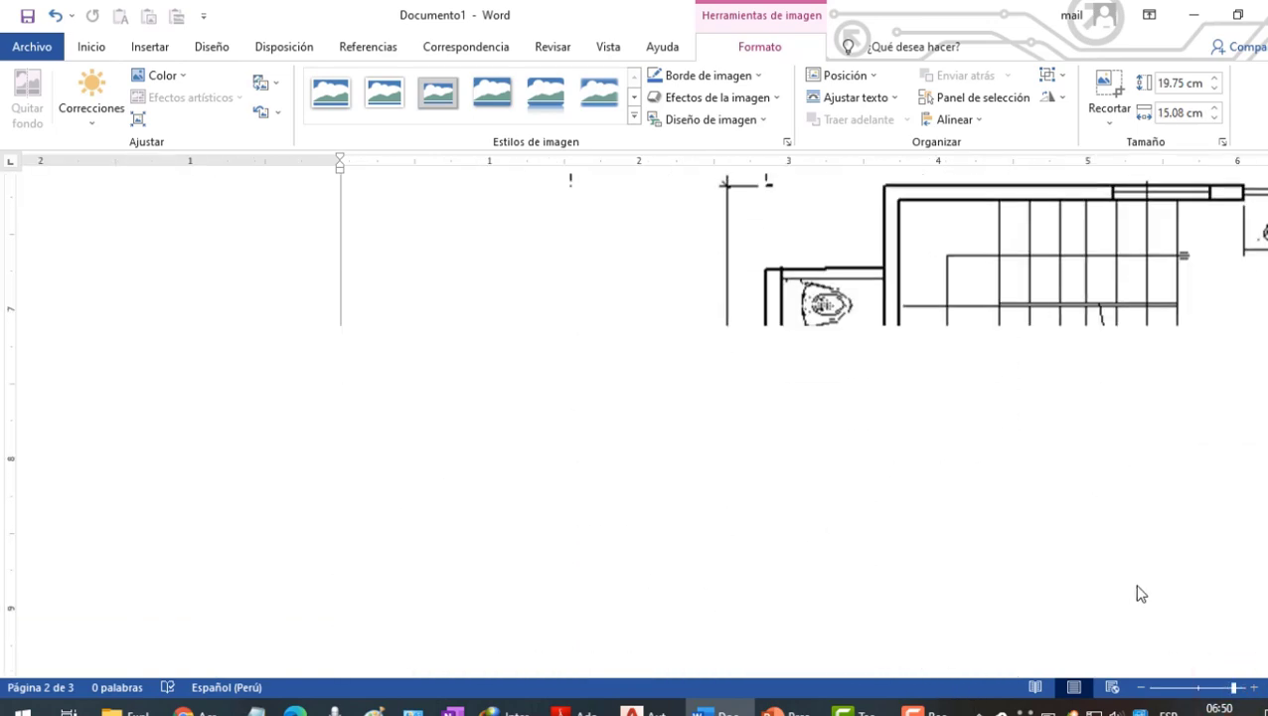
pyautogui.scroll(-5, 1139, 591)
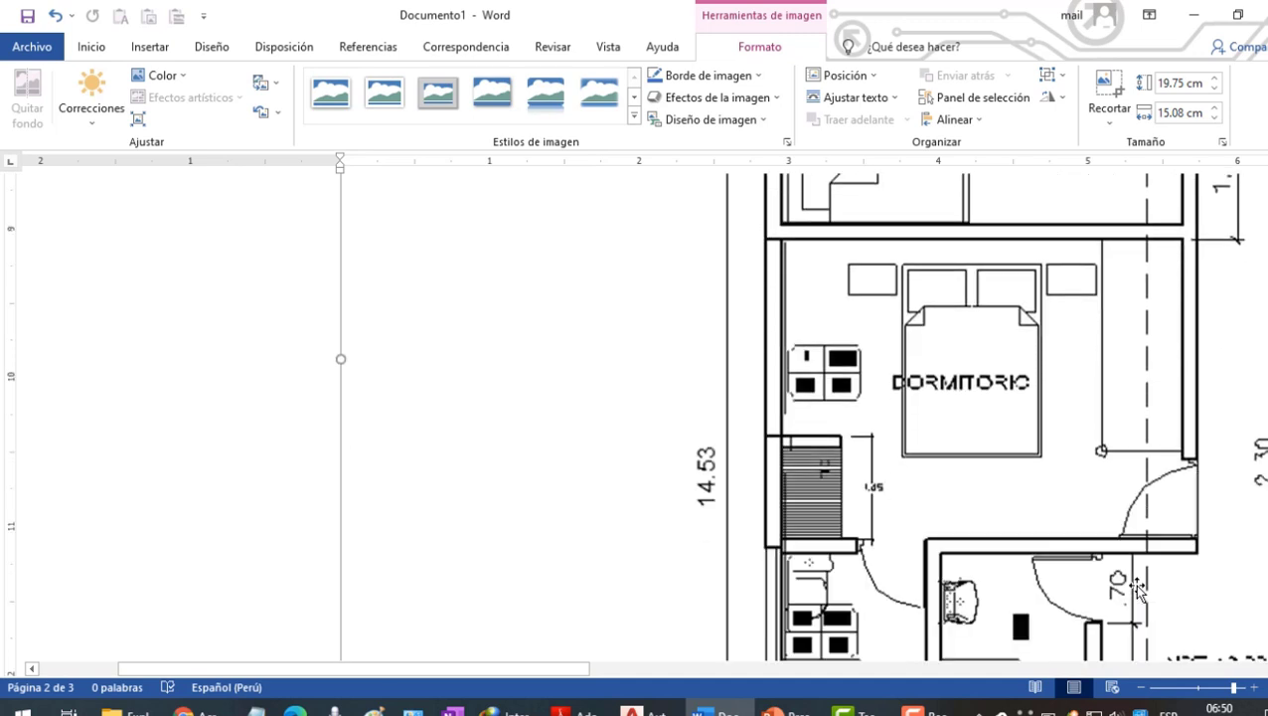
pyautogui.scroll(8, 1135, 587)
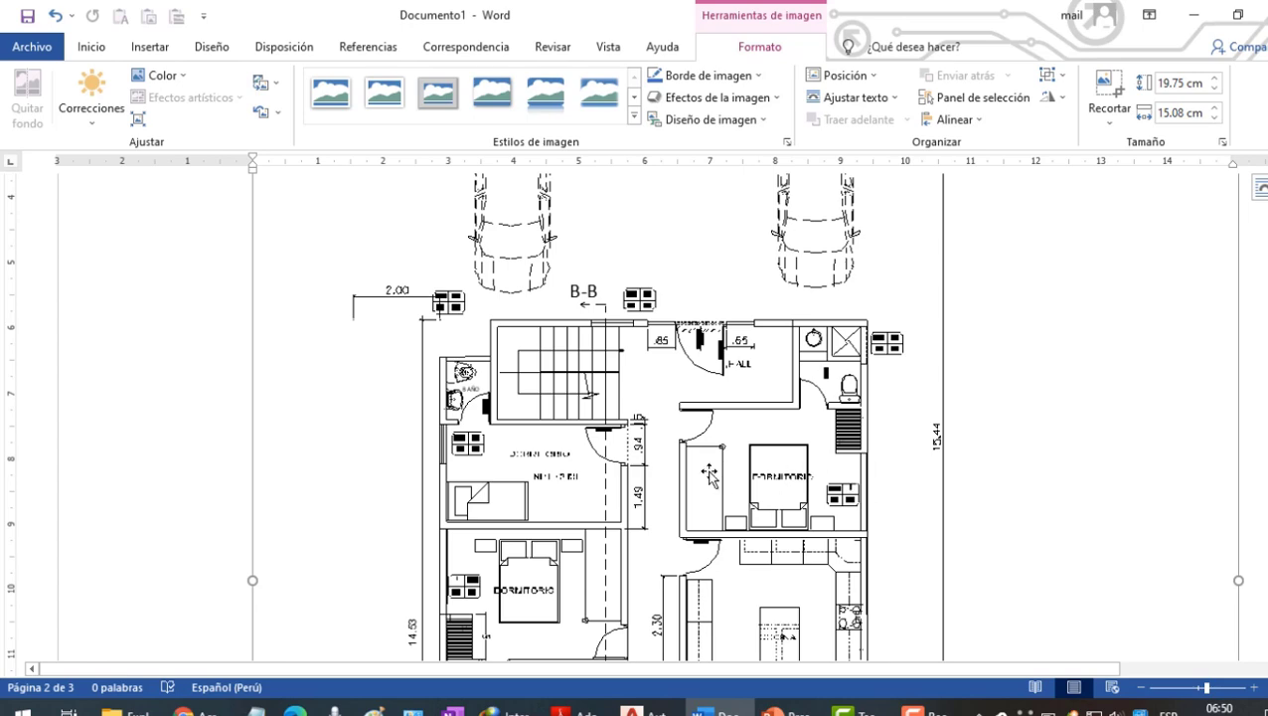
pyautogui.scroll(3, 656, 475)
pyautogui.scroll(-3, 596, 475)
pyautogui.scroll(-6, 594, 475)
pyautogui.scroll(3, 595, 475)
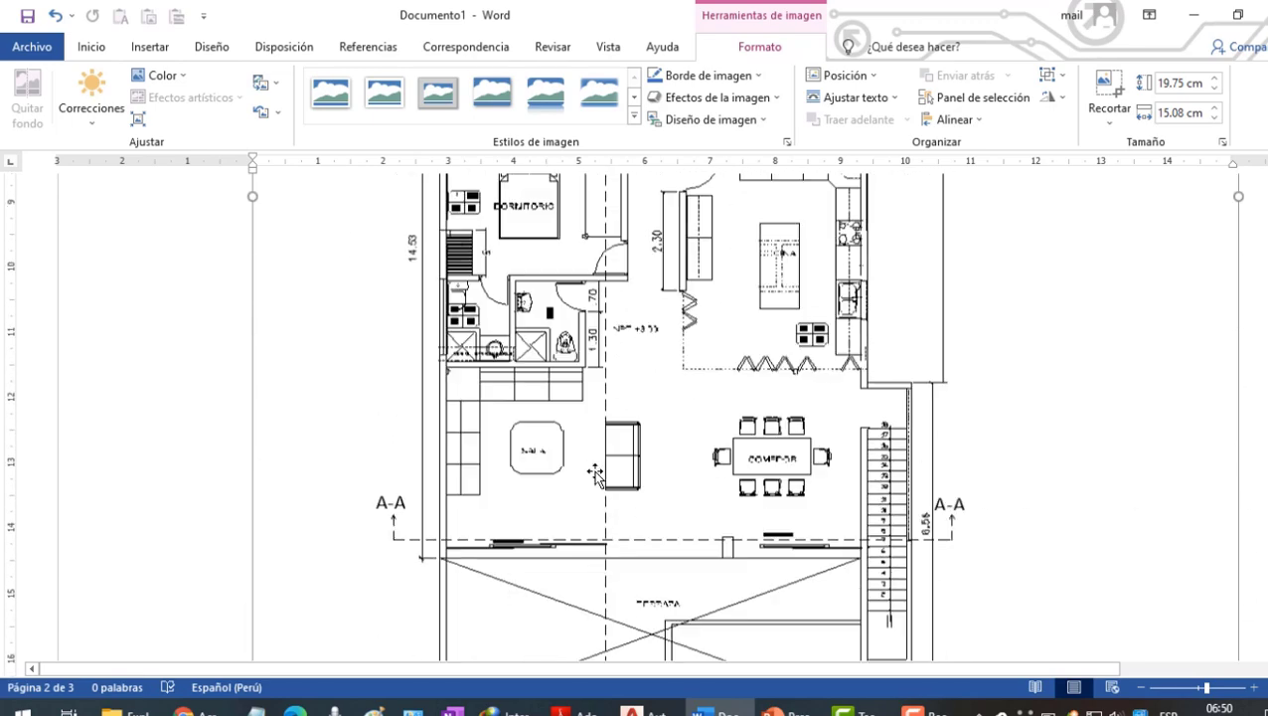
pyautogui.scroll(5, 594, 475)
pyautogui.scroll(-6, 619, 388)
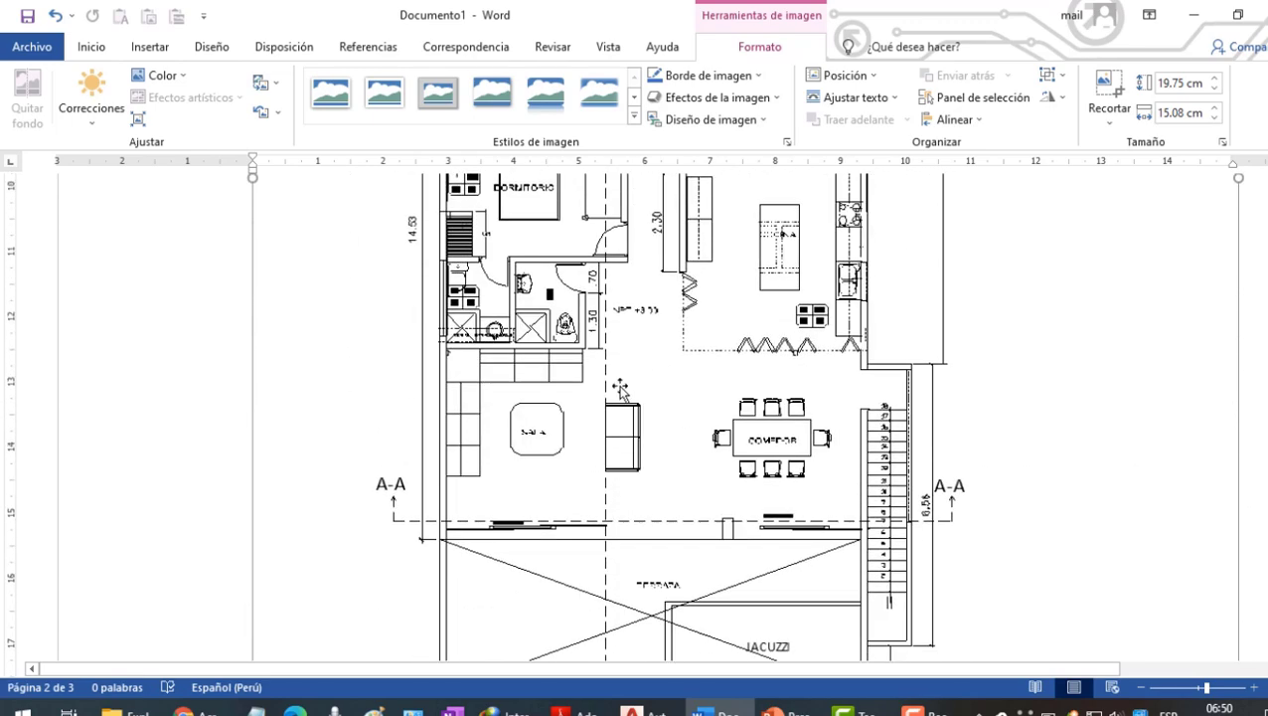
pyautogui.scroll(7, 557, 407)
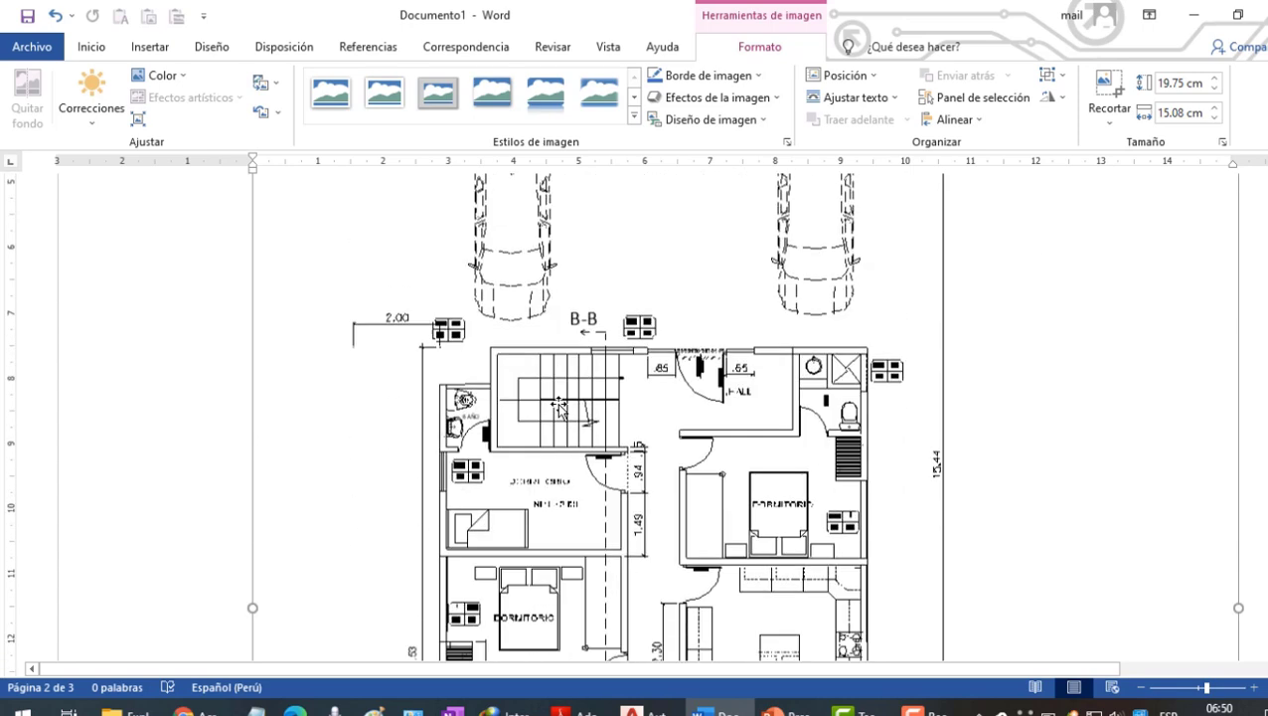
pyautogui.scroll(-5, 557, 408)
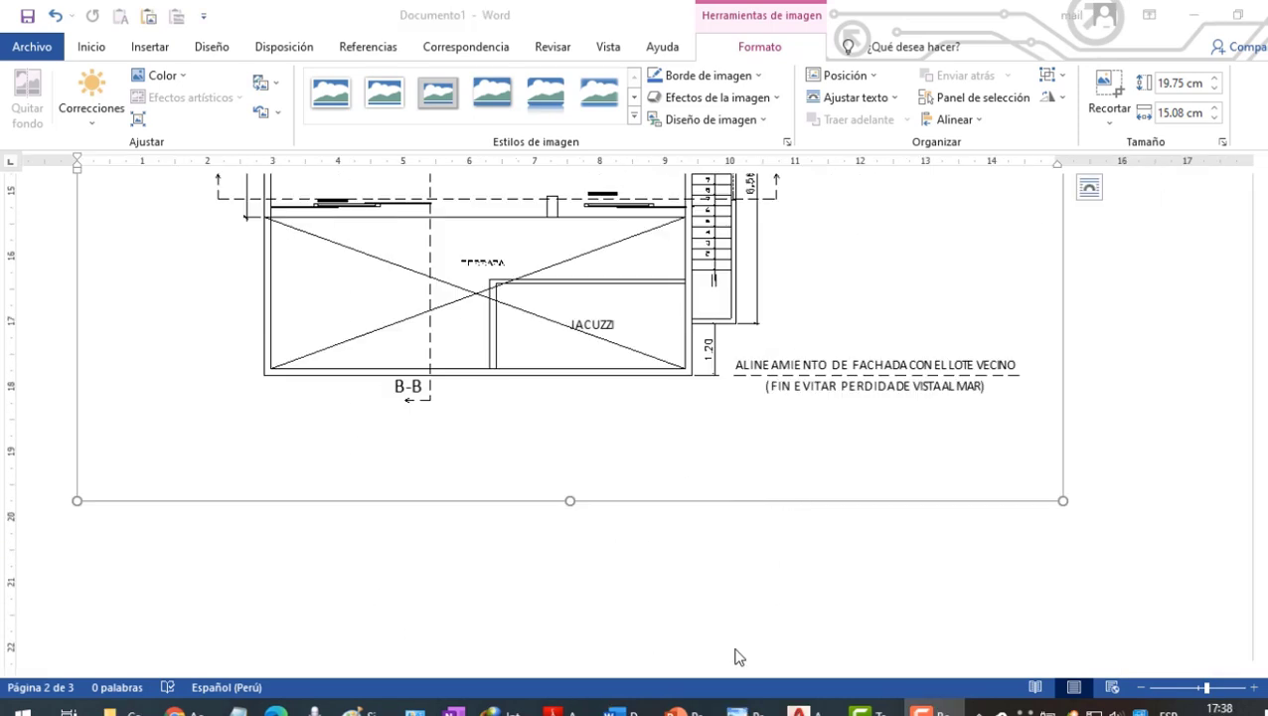
# - Switch to AutoCAD and copy the PRIMER PISO plan objects to the clipboard
pyautogui.hotkey('alt', 'Tab')
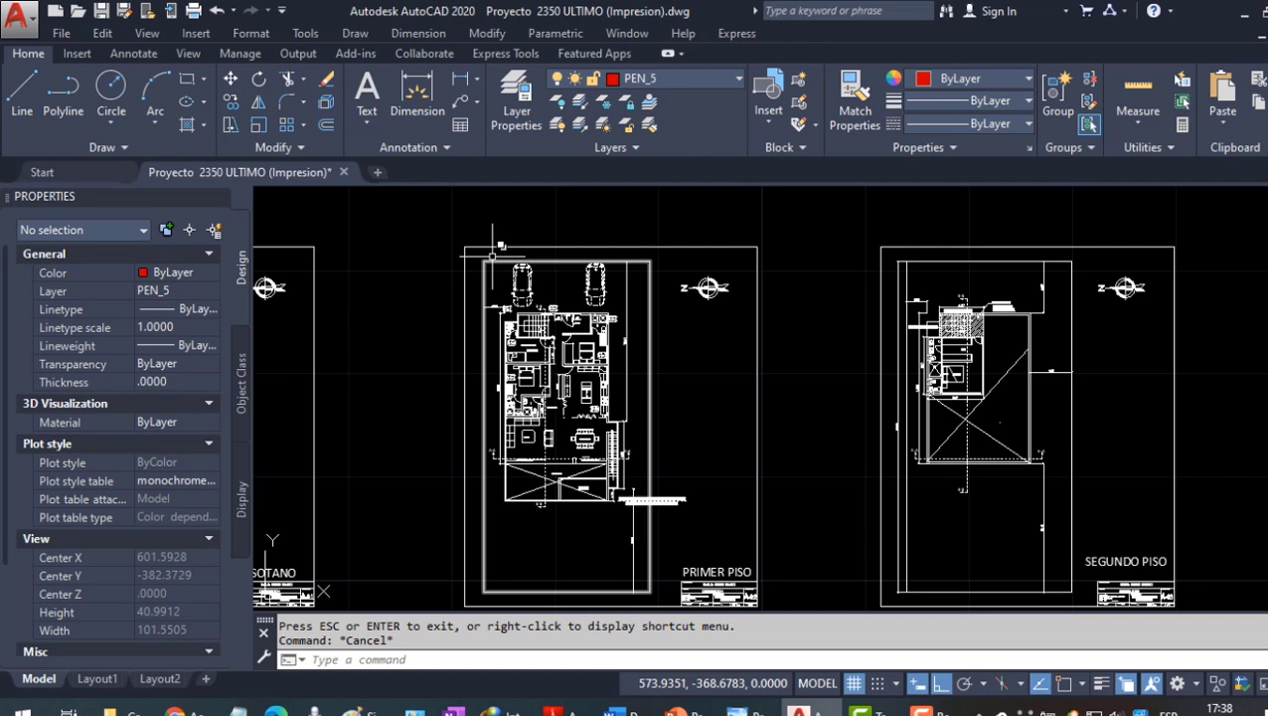
pyautogui.click(481, 257)
pyautogui.click(694, 528)
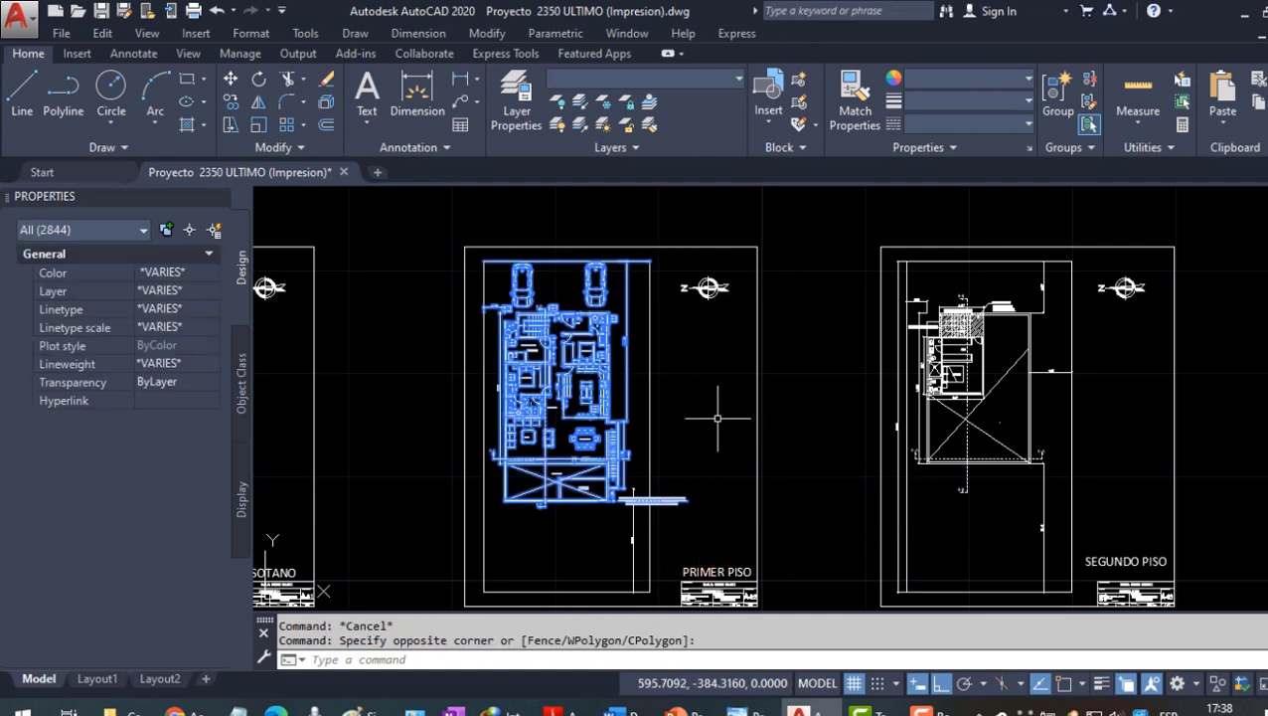
pyautogui.hotkey('ctrl', 'c')
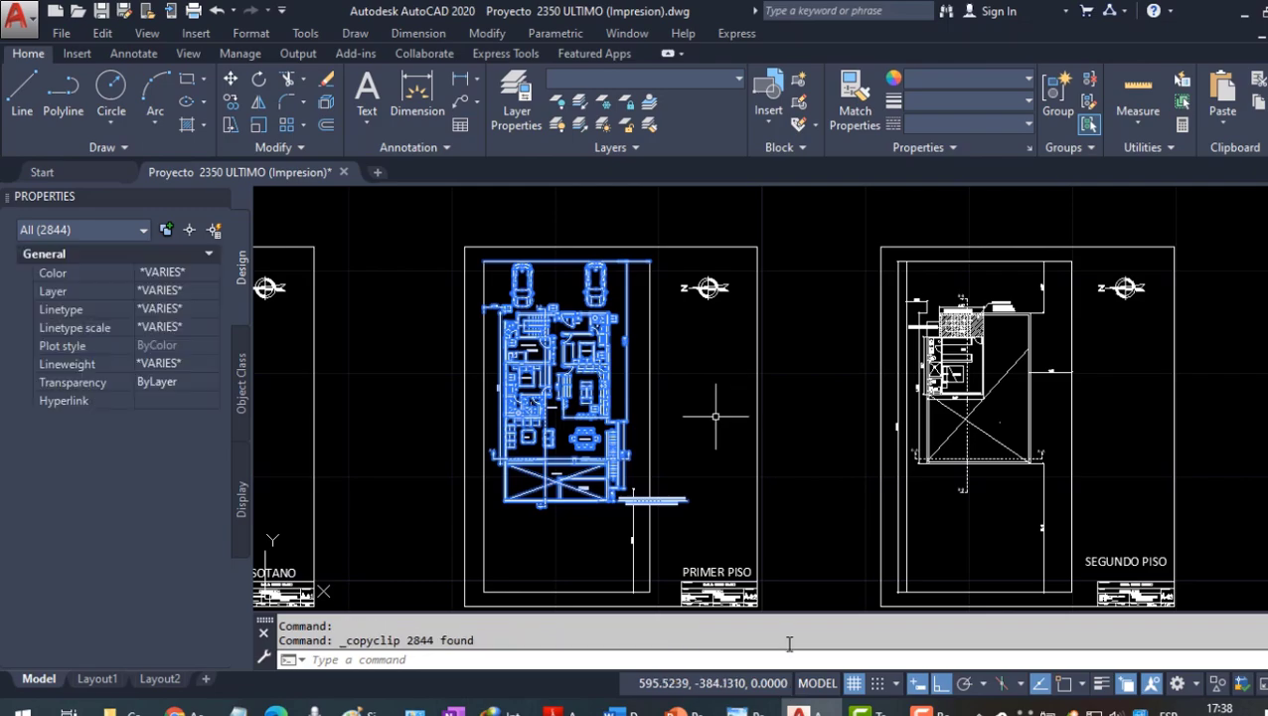
# - Switch to Word and paste the copied plan onto the empty page 3 as Imagen (metarchivo de Windows)
pyautogui.hotkey('alt', 'Tab')
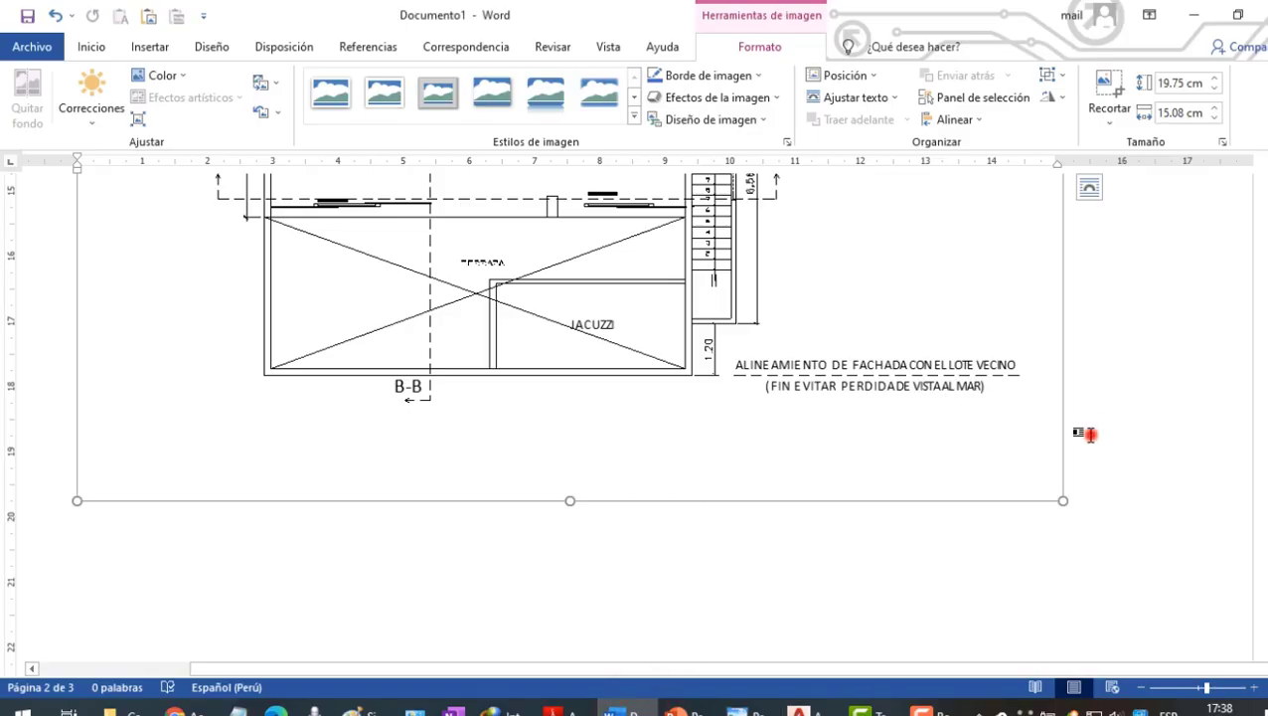
pyautogui.click(1090, 433)
pyautogui.scroll(-10, 1117, 460)
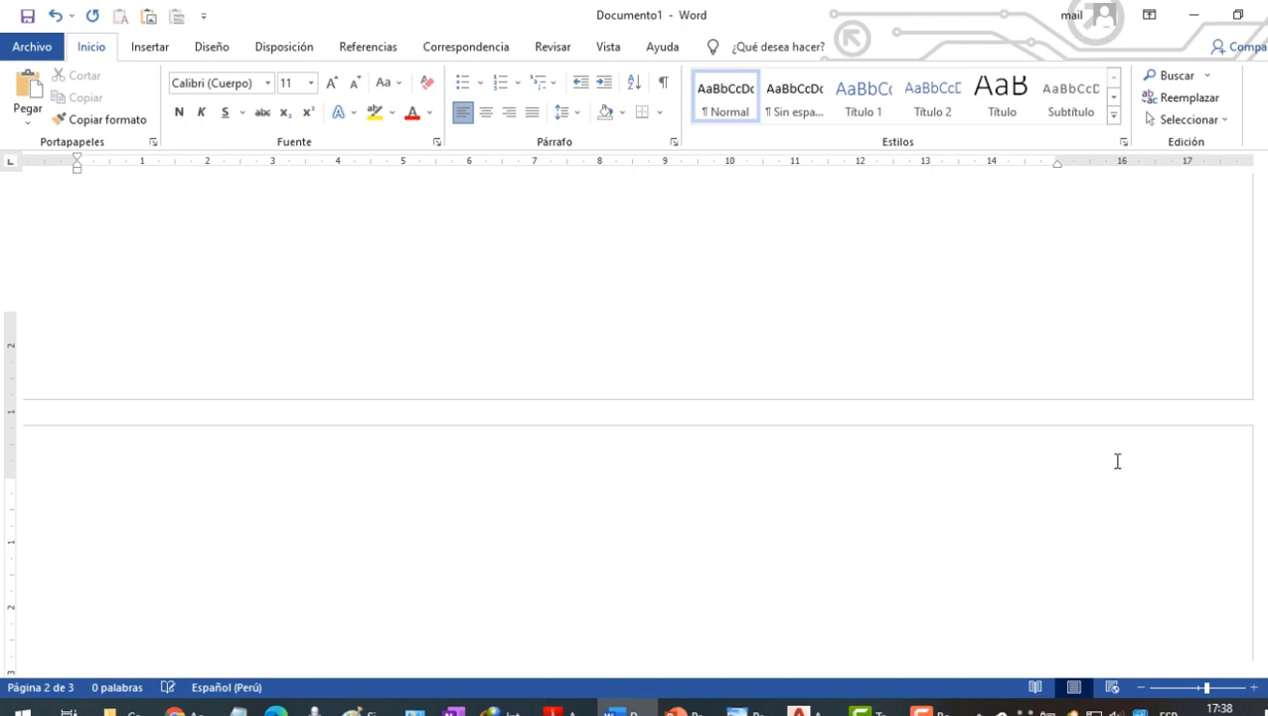
pyautogui.scroll(-2, 1117, 460)
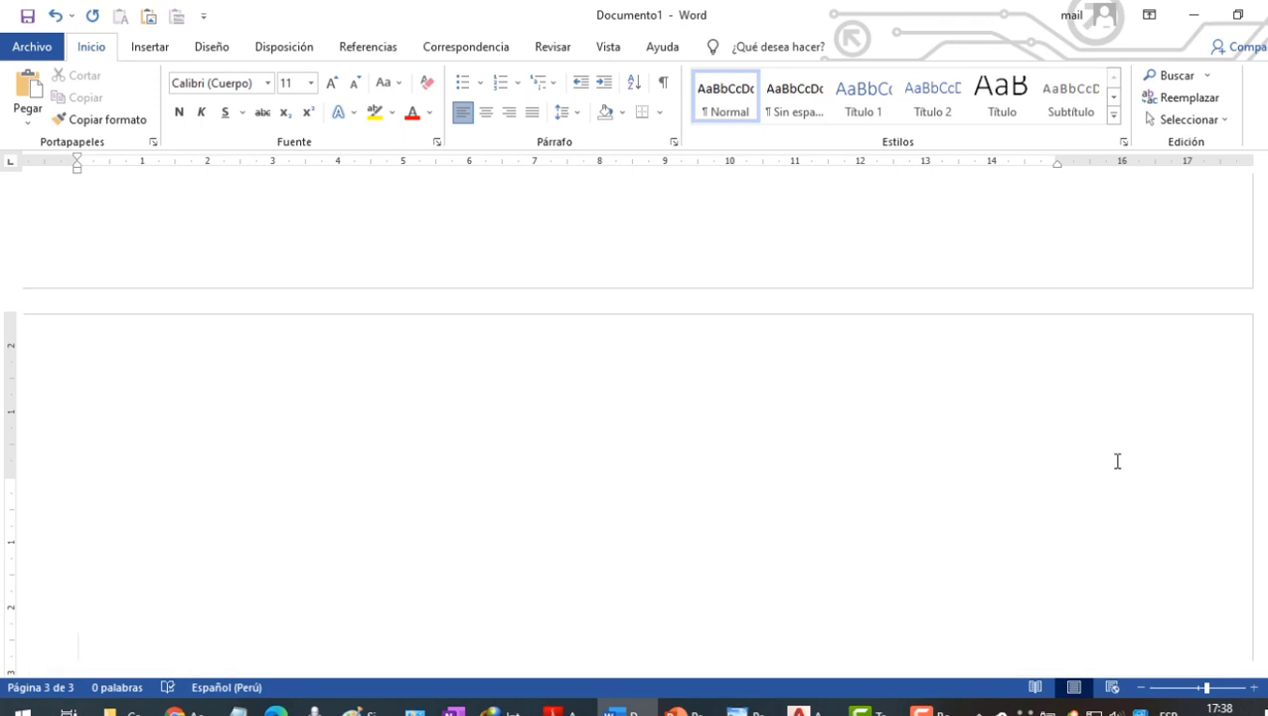
pyautogui.click(29, 122)
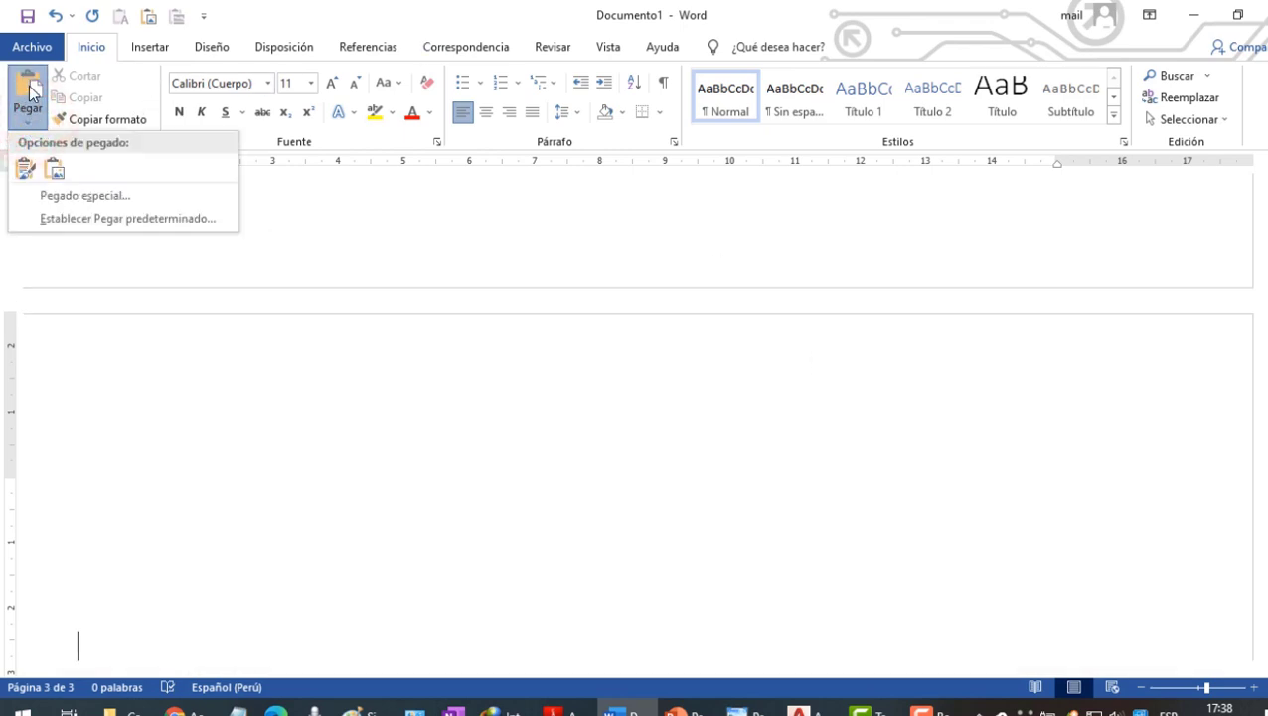
pyautogui.click(97, 196)
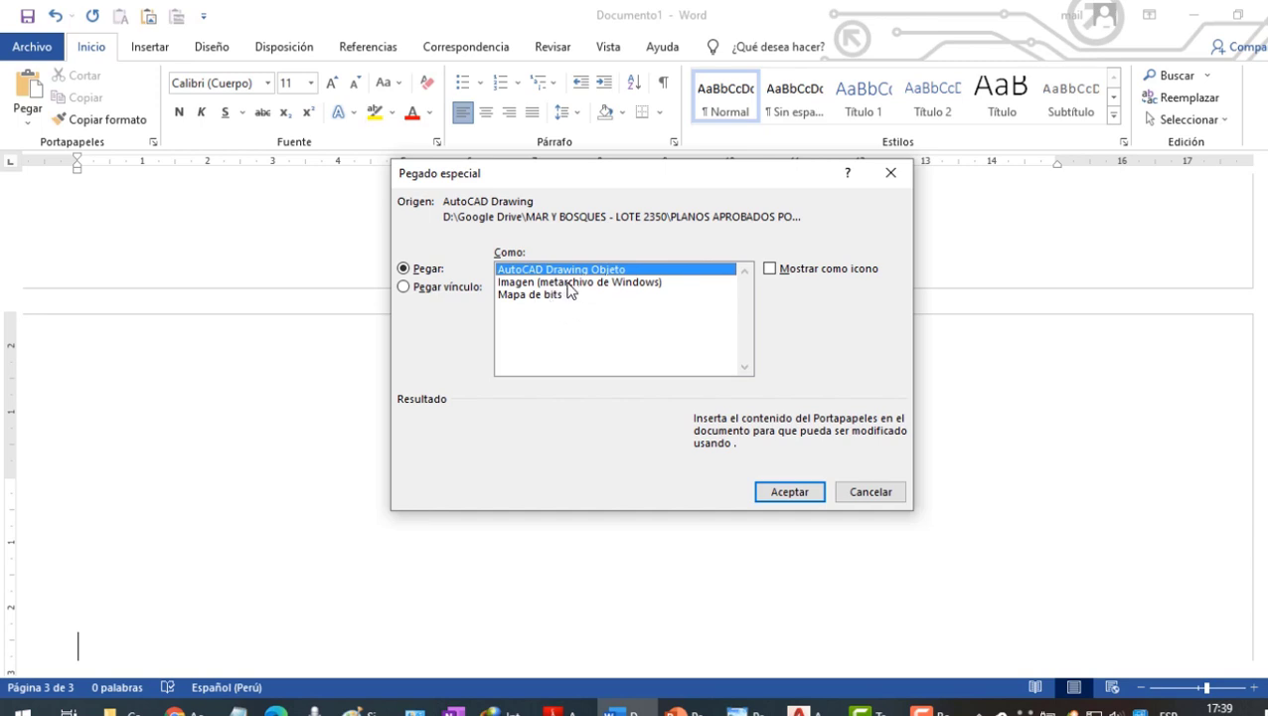
pyautogui.click(570, 283)
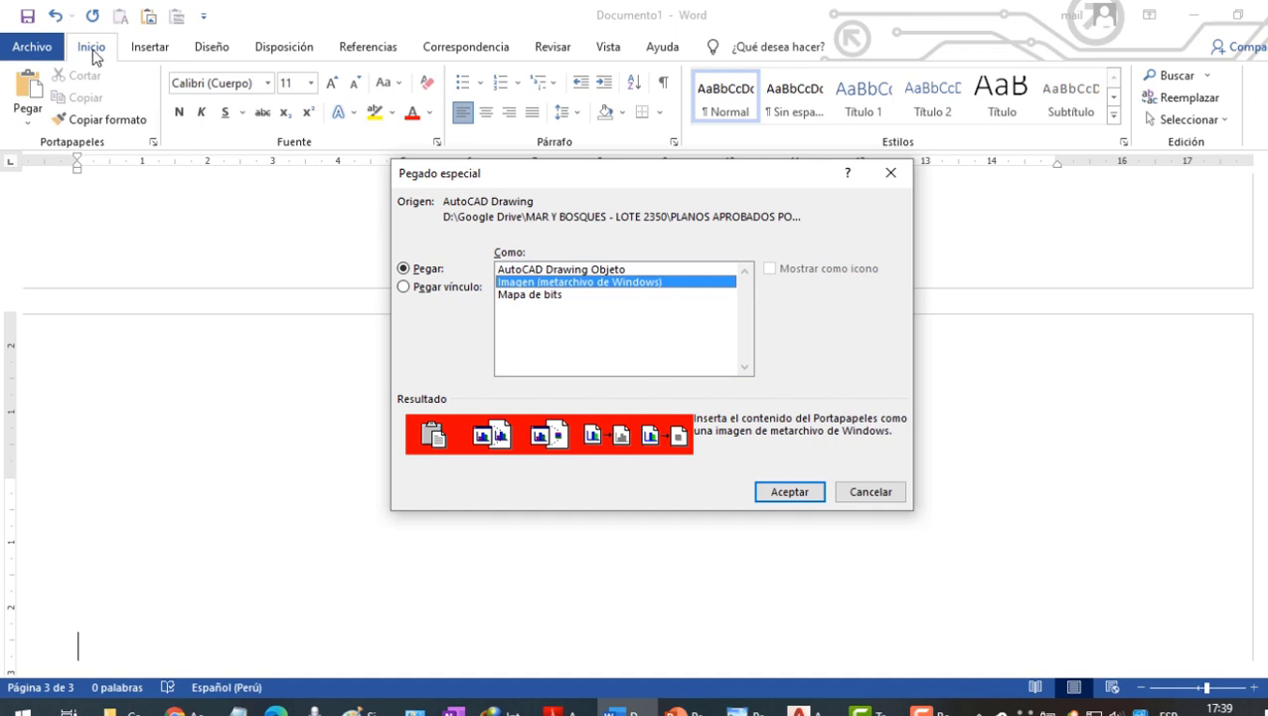
pyautogui.click(791, 492)
# - Crop the empty area beside the pasted plan to 6.5 cm wide, then enlarge the picture to about 18.76 cm wide and 25.43 cm high
pyautogui.doubleClick(453, 411)
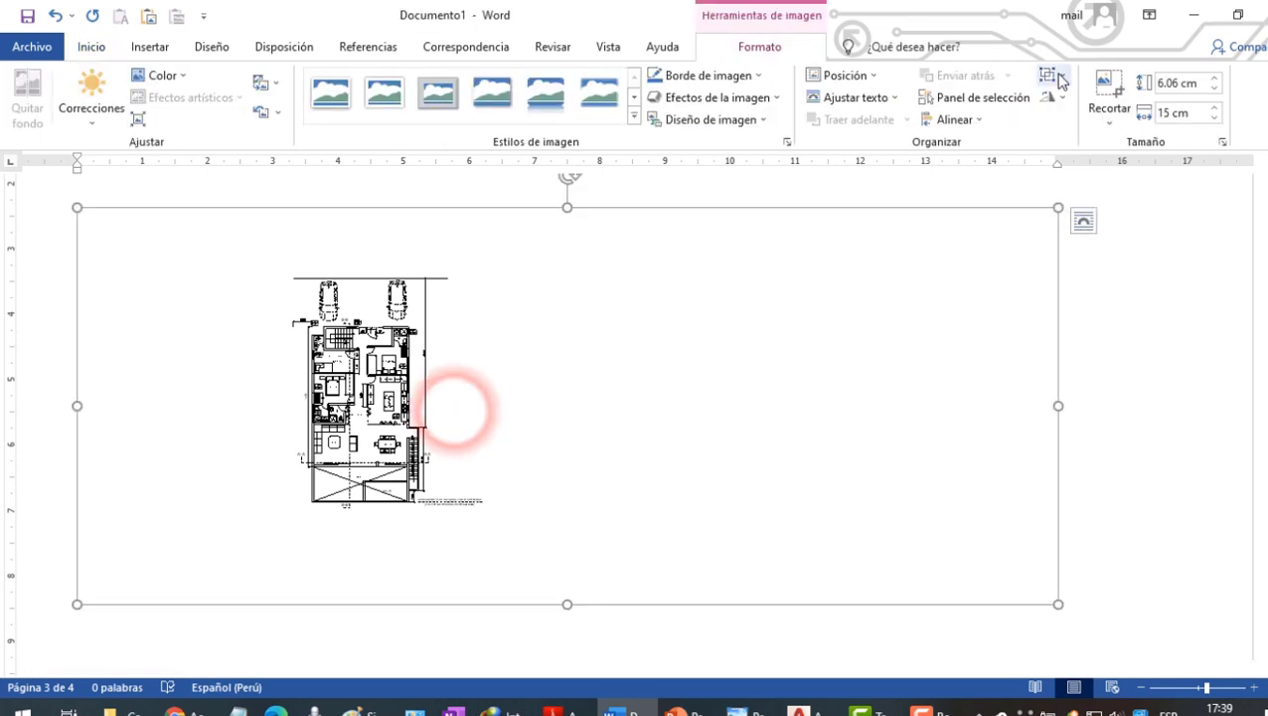
pyautogui.click(1110, 88)
pyautogui.moveTo(1056, 404); pyautogui.dragTo(500, 408)
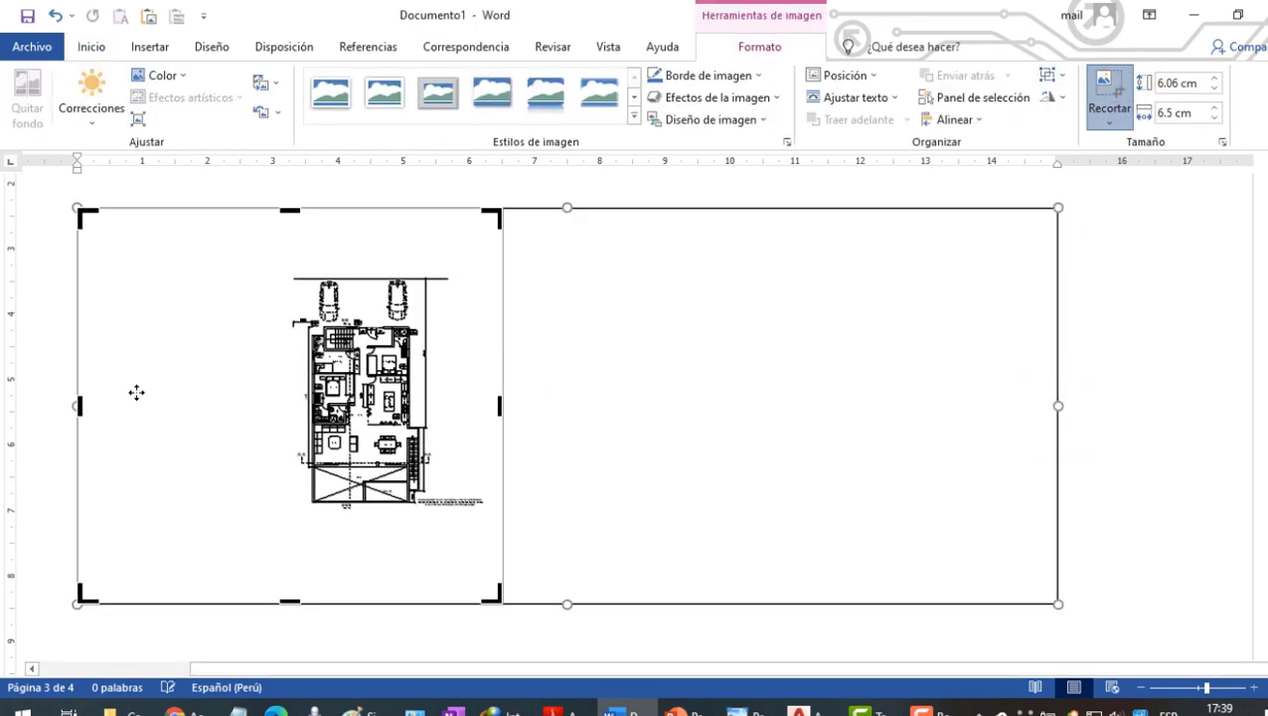
pyautogui.moveTo(82, 597); pyautogui.dragTo(870, 564)
pyautogui.click(951, 479)
pyautogui.click(226, 462)
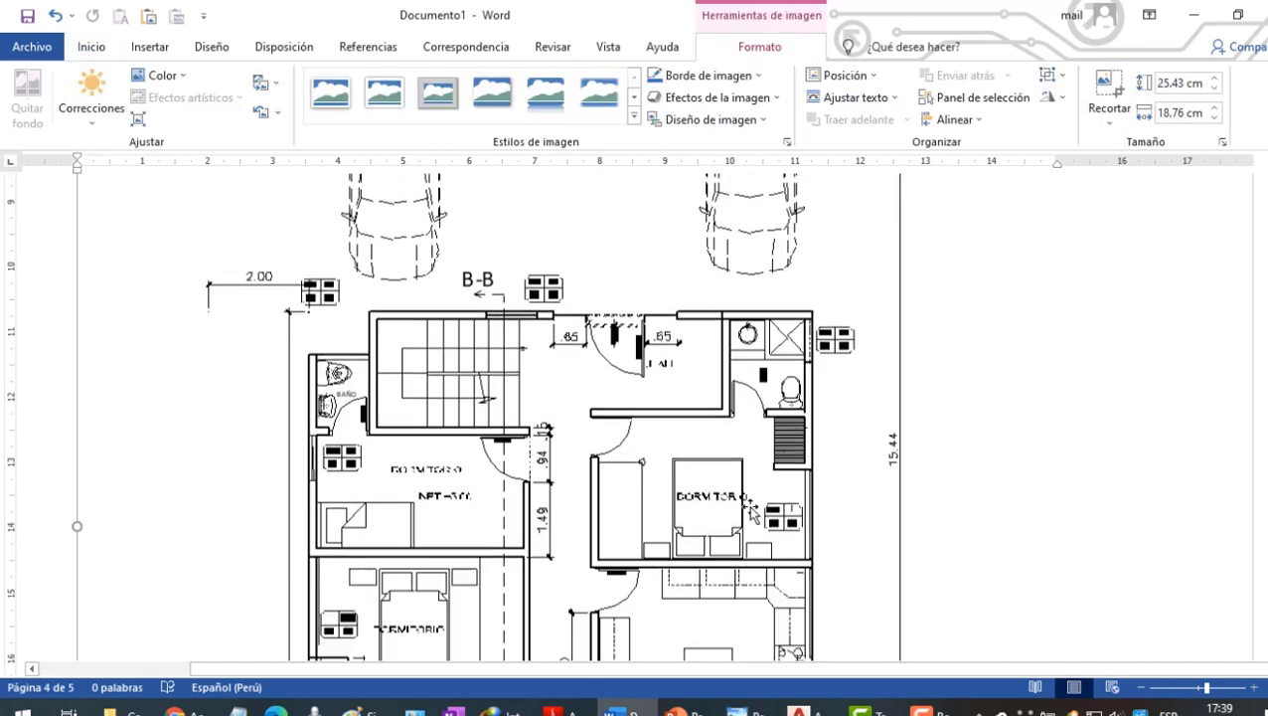
pyautogui.scroll(-3, 615, 414)
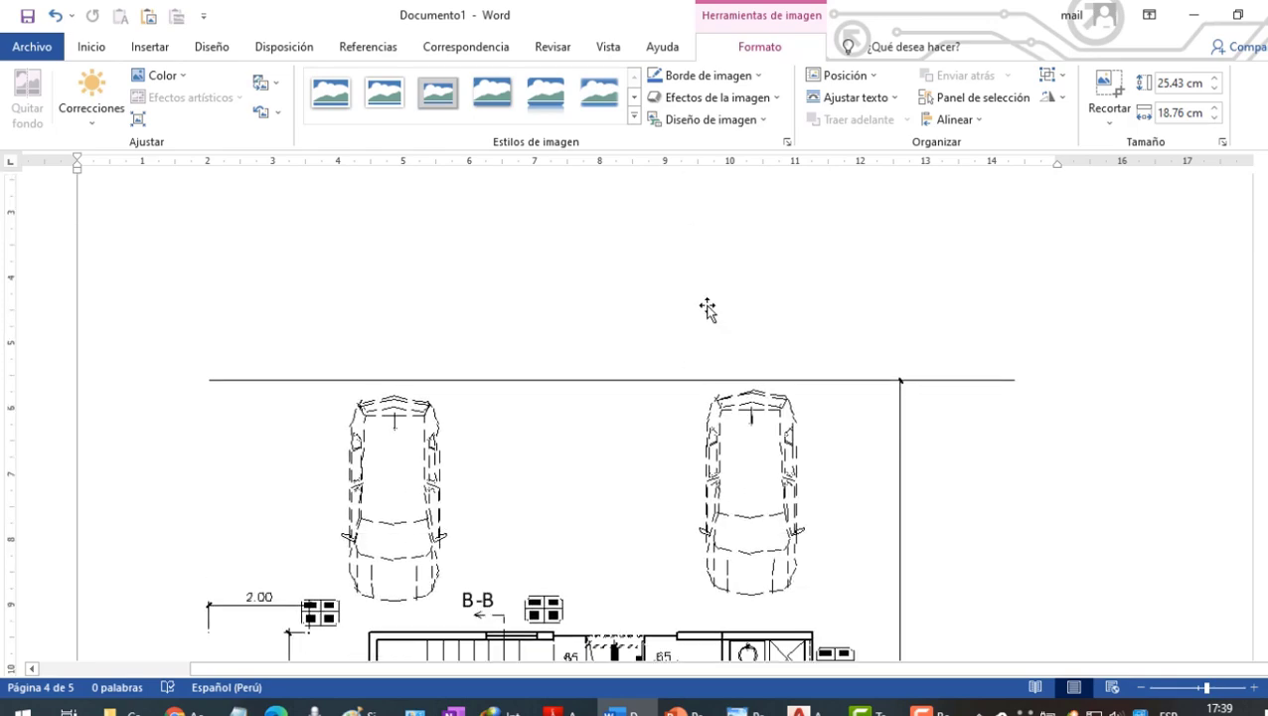
pyautogui.scroll(-18, 708, 310)
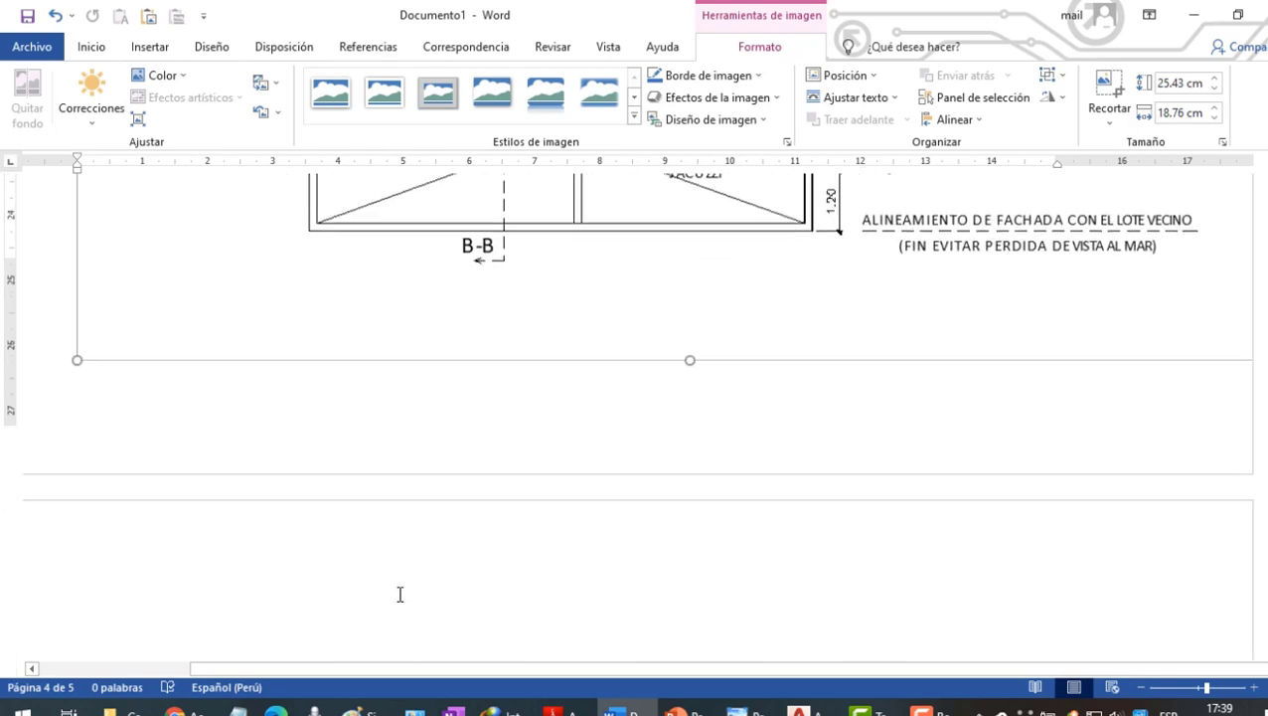
# - Add an empty paragraph after the coloured plan to start a new blank page, and place the cursor there
pyautogui.hotkey('ctrl', 'z')
pyautogui.scroll(-15, 390, 515)
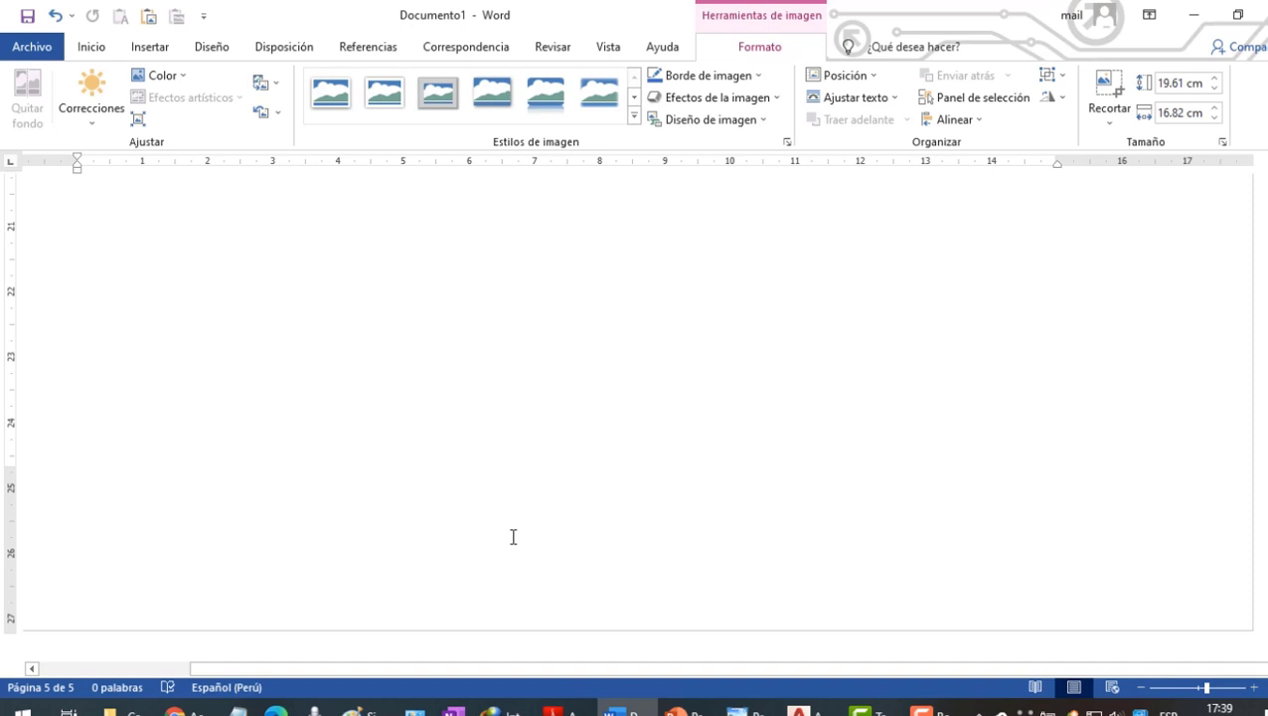
pyautogui.click(421, 540)
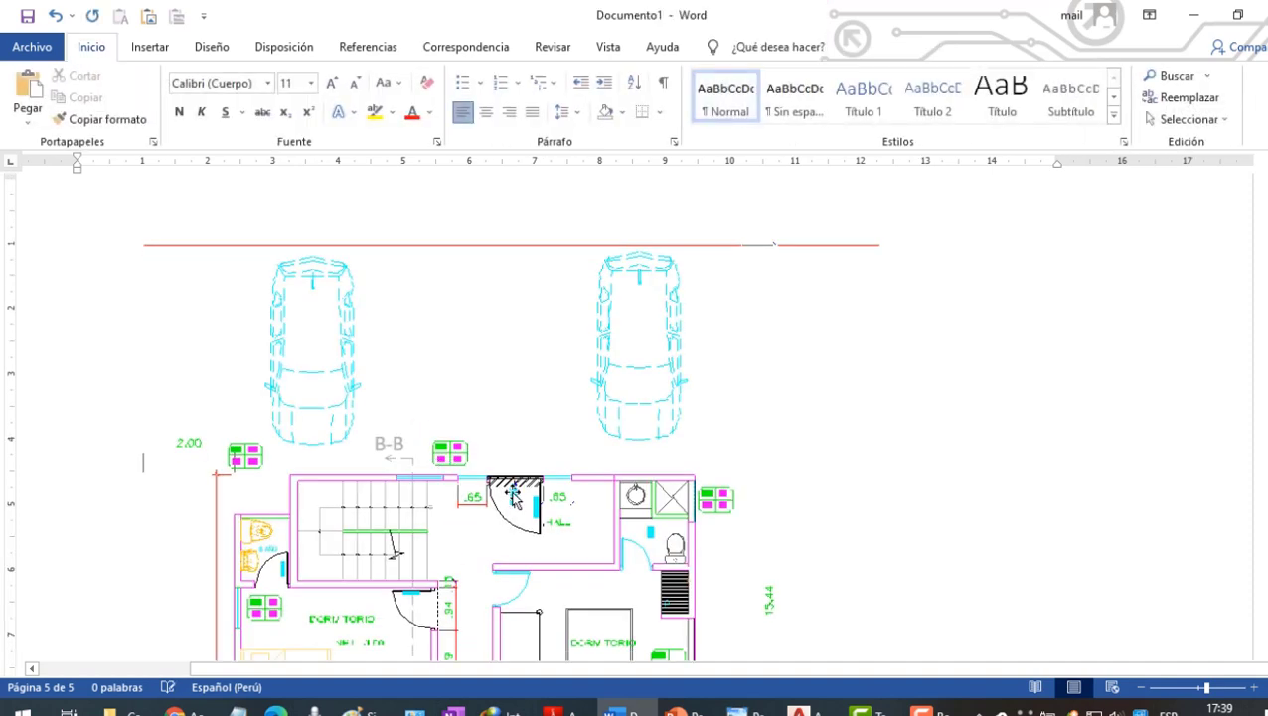
pyautogui.press('Return')
pyautogui.scroll(5, 501, 323)
pyautogui.click(459, 263)
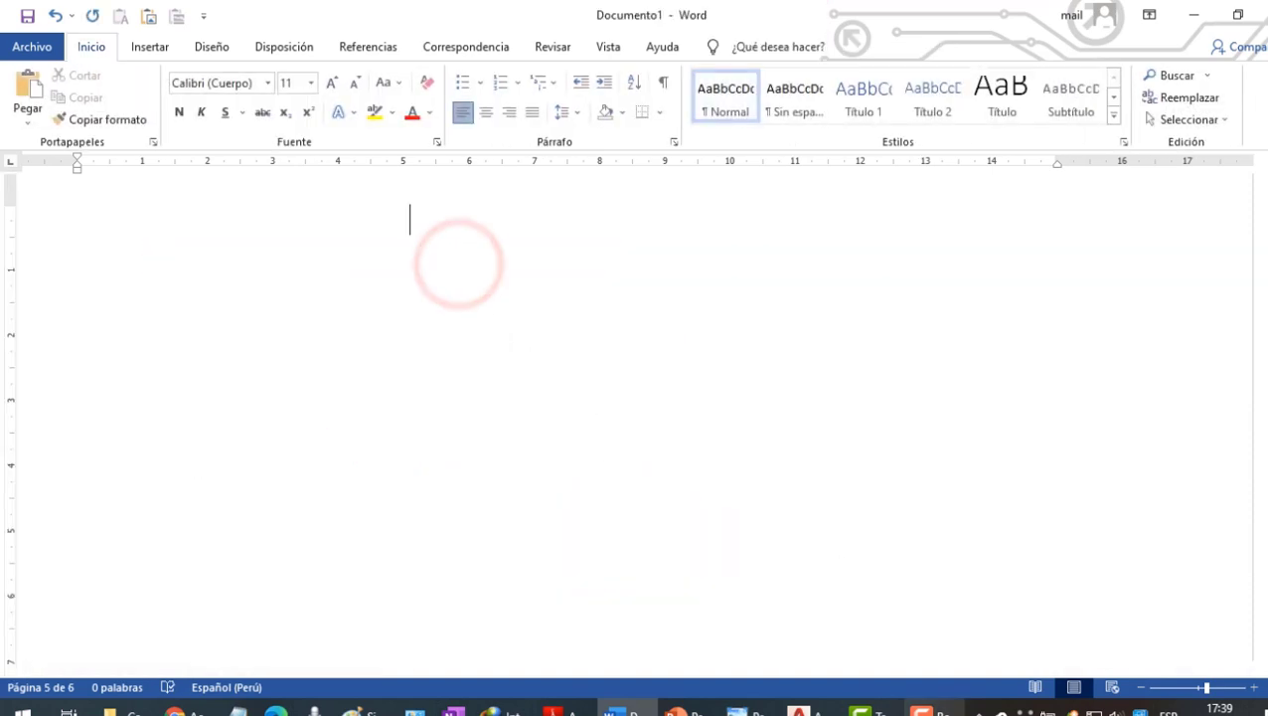
# - Switch to AutoCAD, deselect the PRIMER PISO plan objects and start the Plot command
pyautogui.click(798, 712)
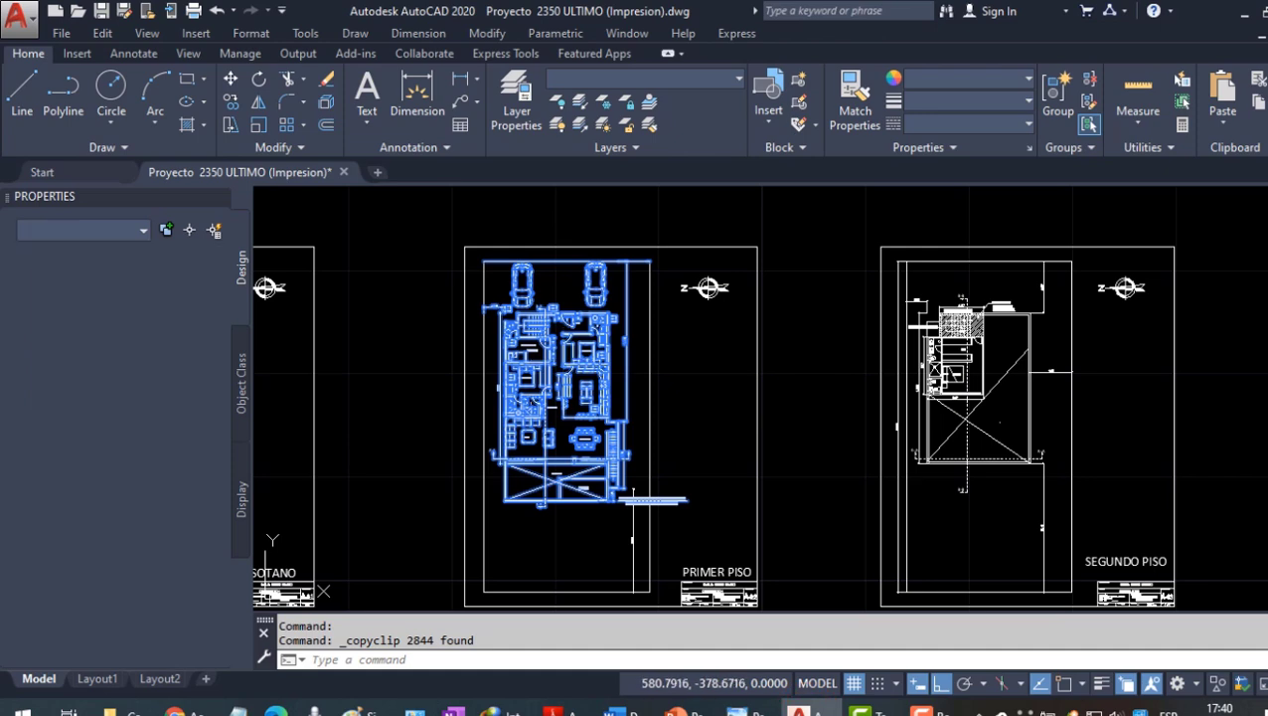
pyautogui.press('Escape')
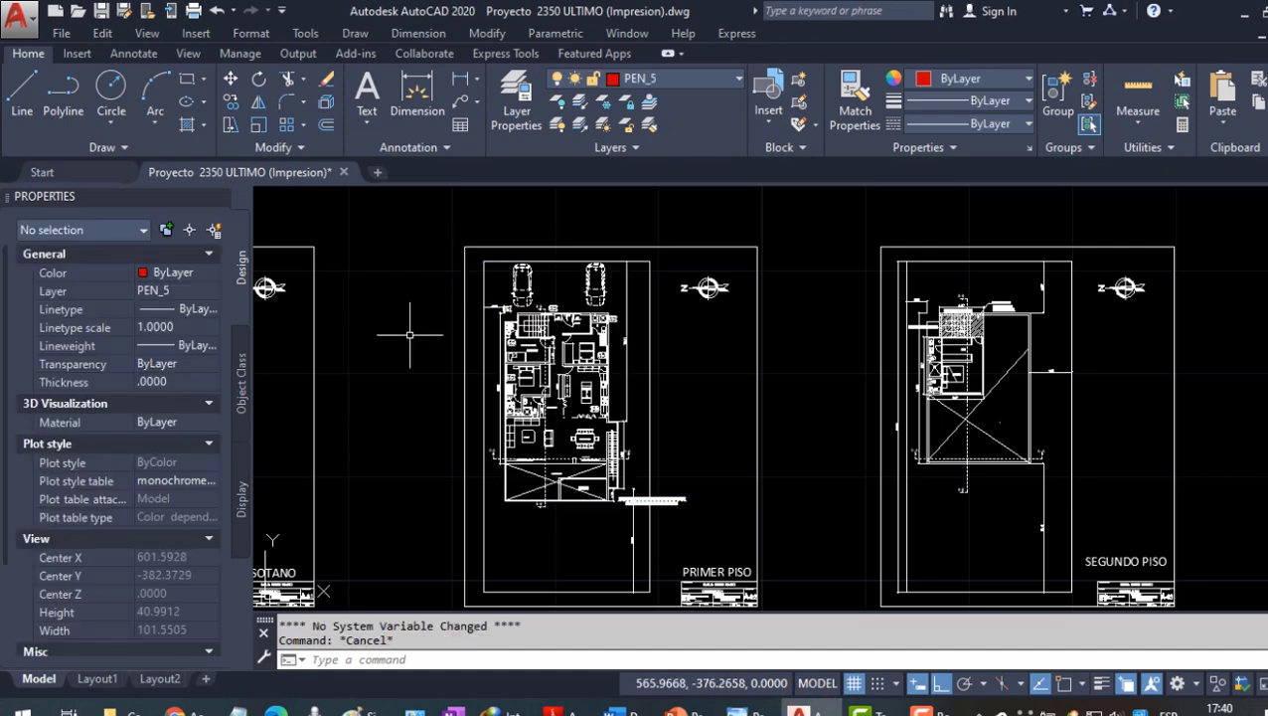
pyautogui.click(194, 12)
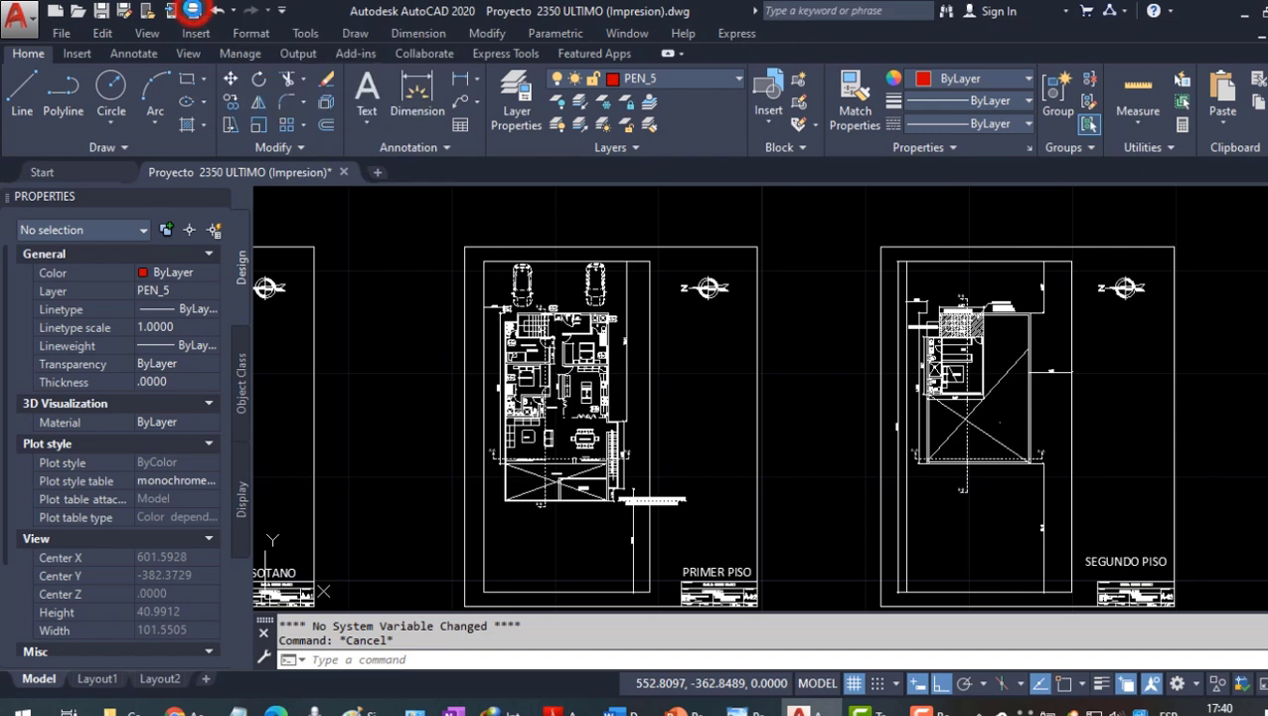